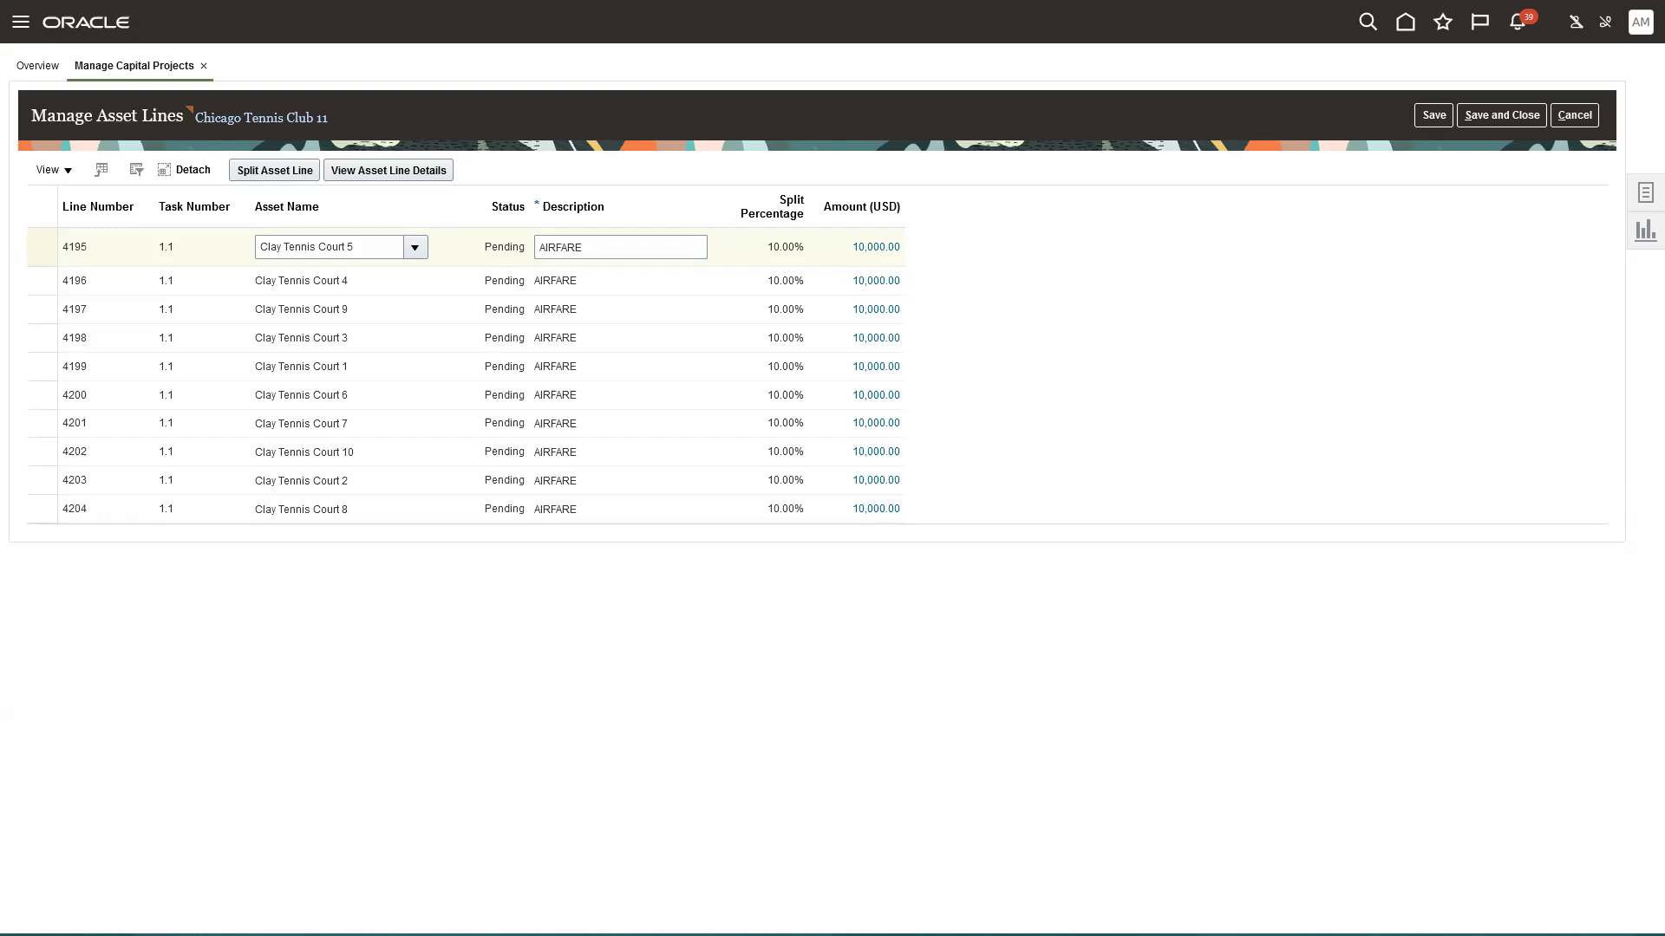
# Select asset line 4195 and look through the assets available for its assignment without changing it
pyautogui.click(118, 257)
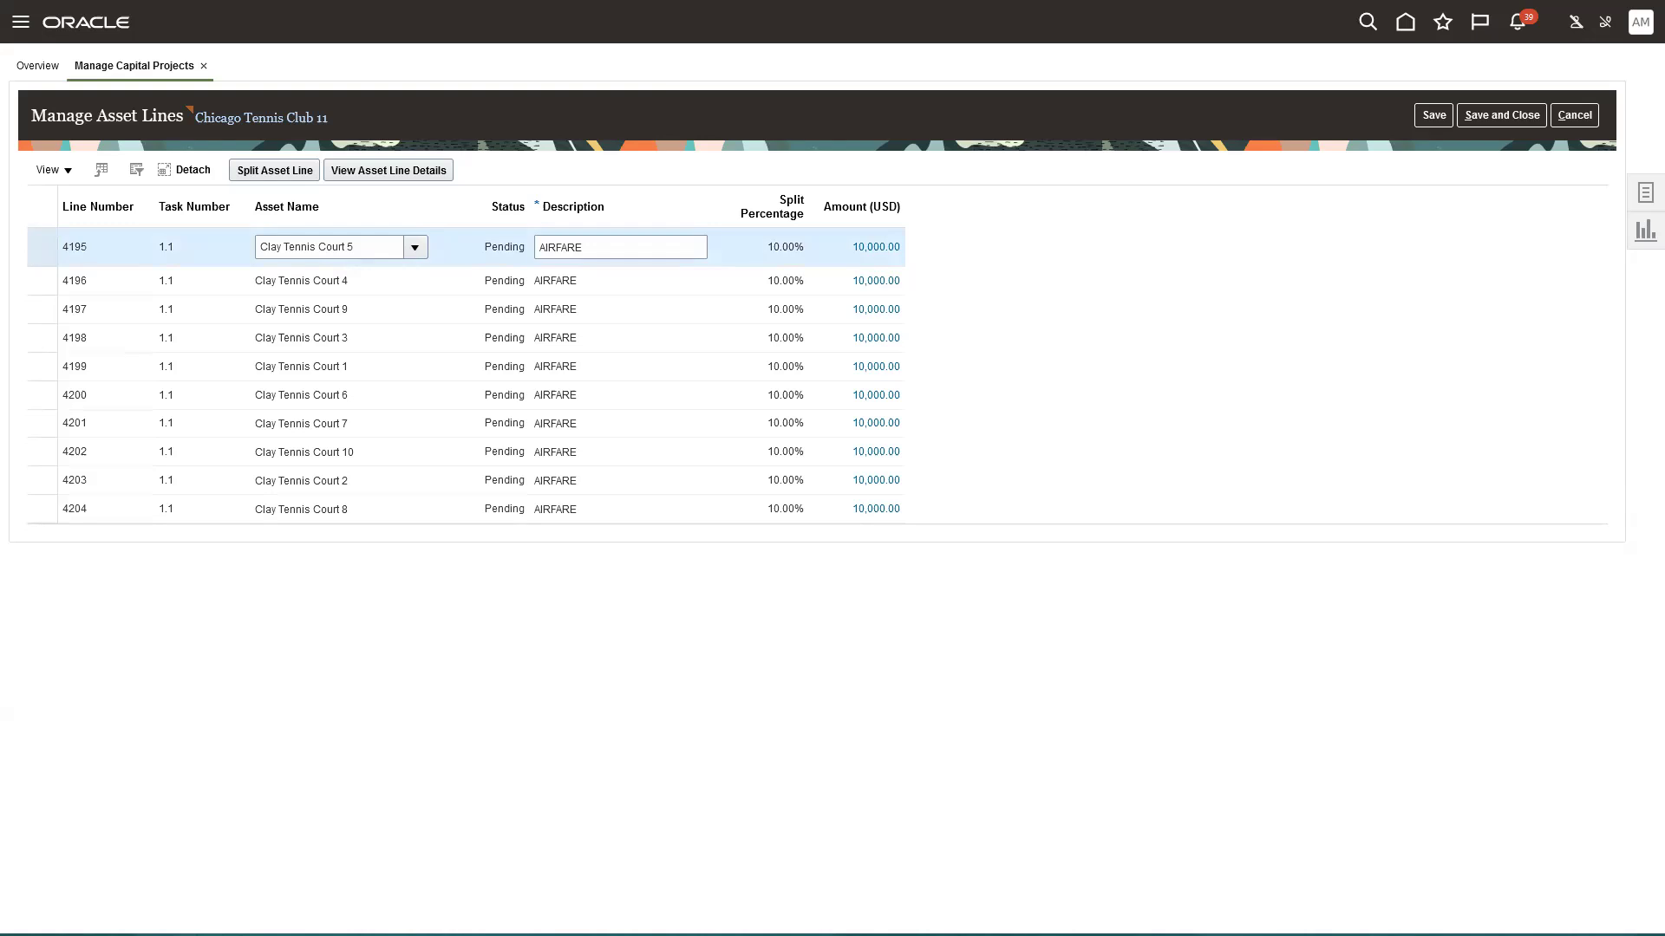
pyautogui.click(416, 249)
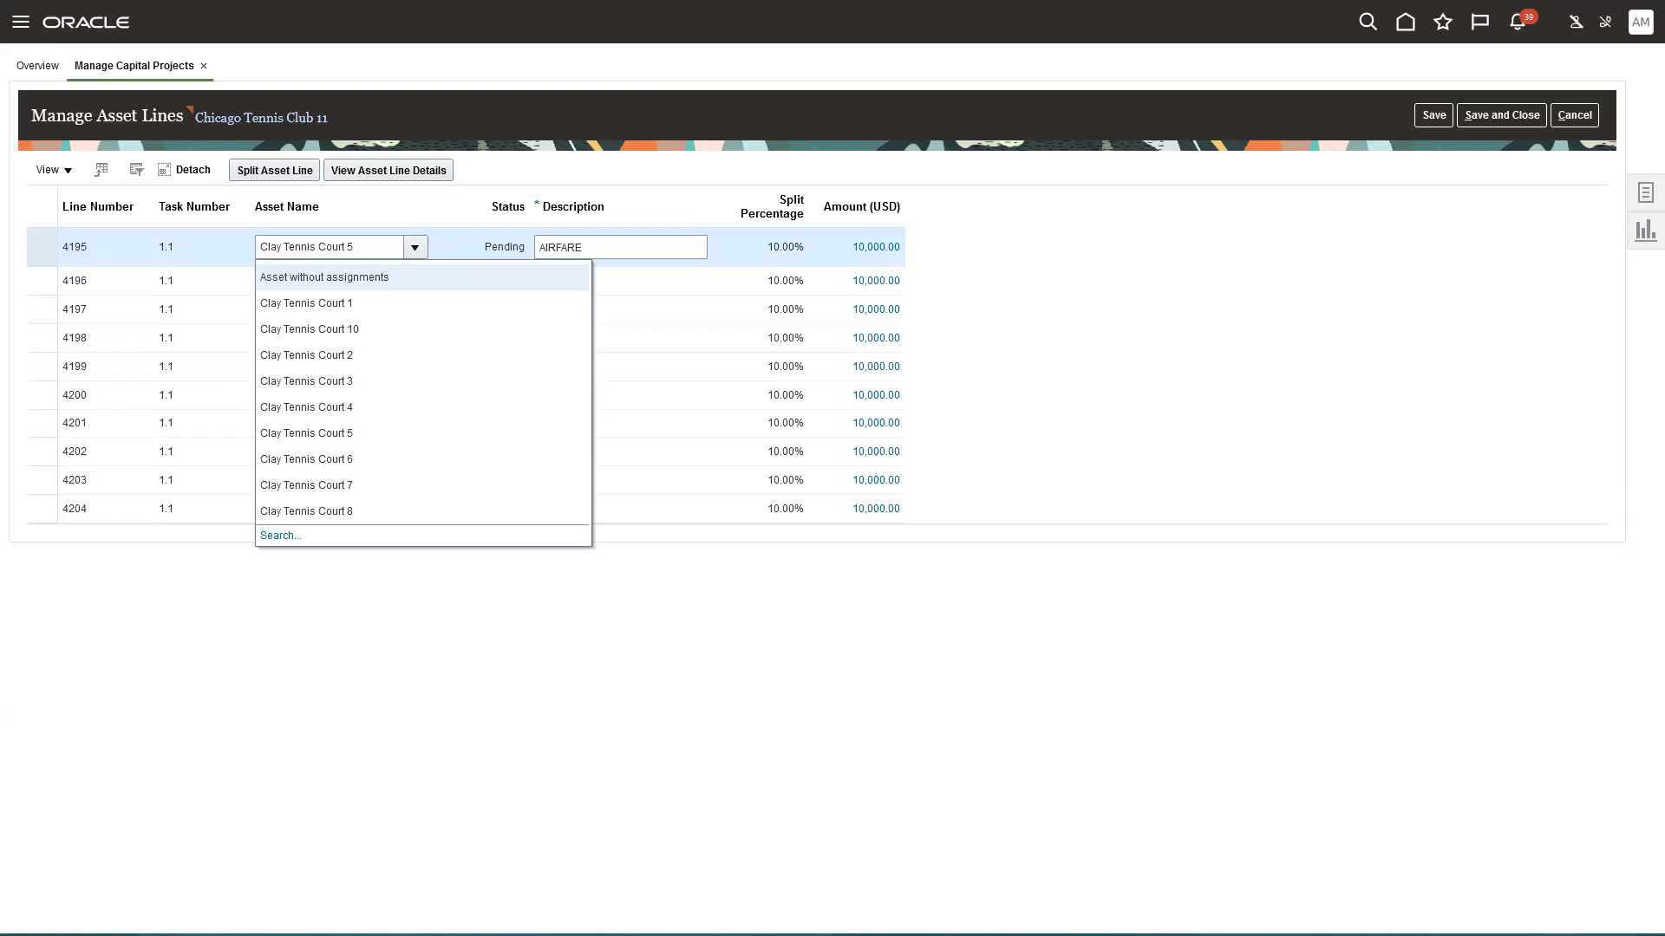
pyautogui.click(458, 249)
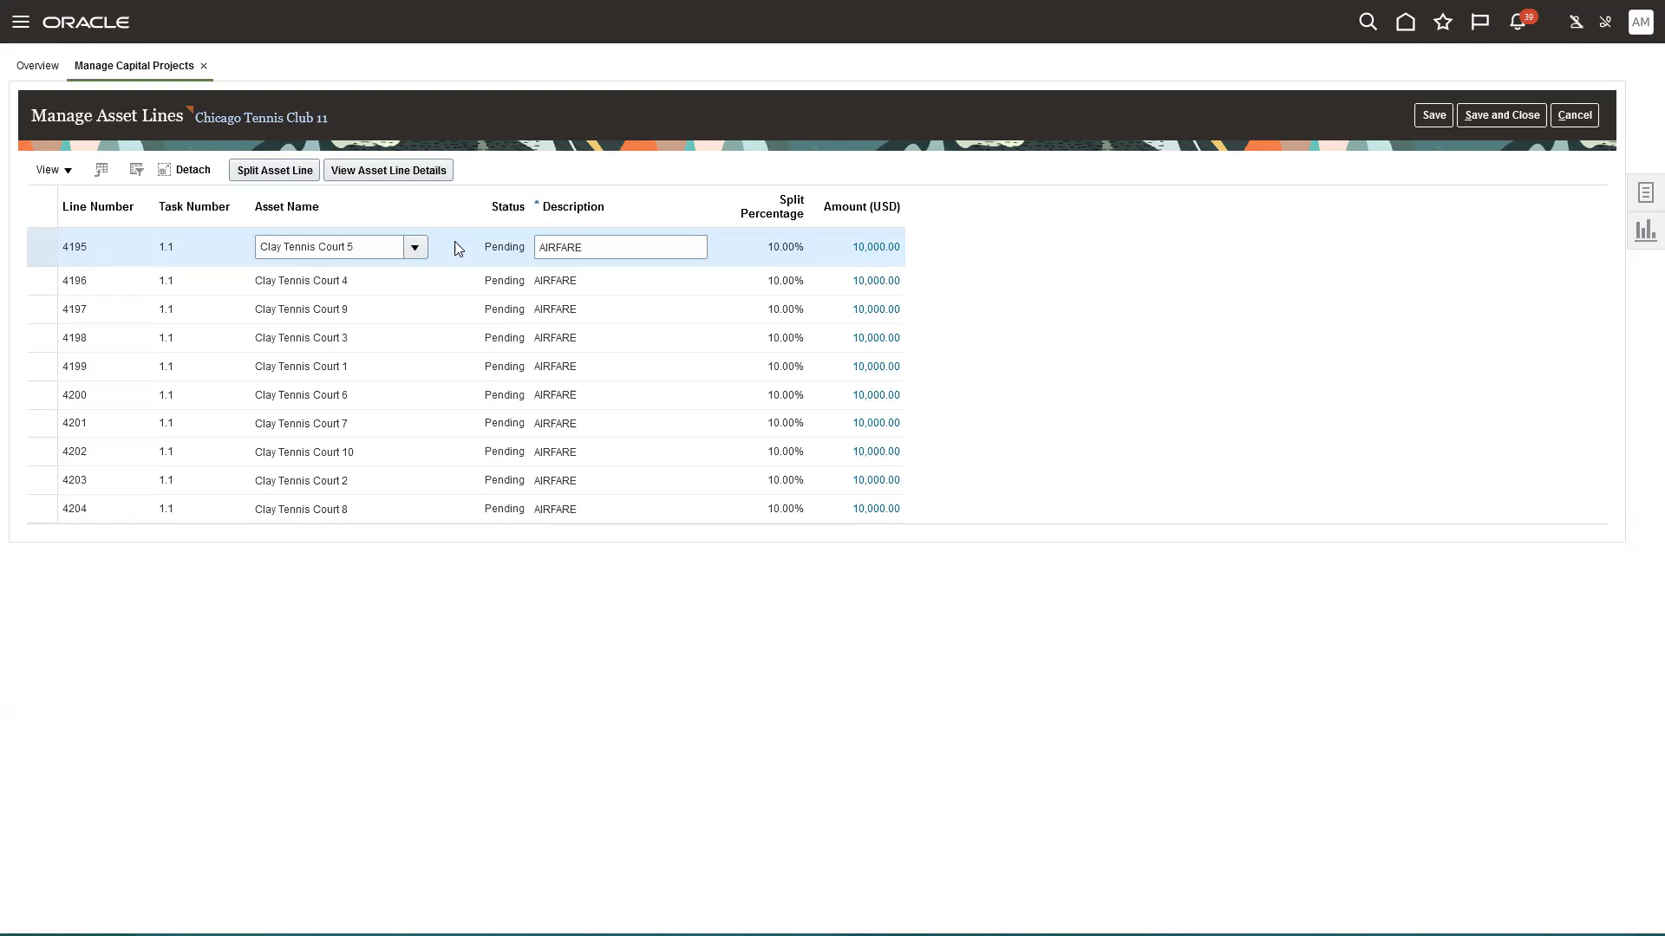
# Start splitting asset line 4195 and add a split row assigning 10% to Clay Tennis Court 2
pyautogui.click(273, 170)
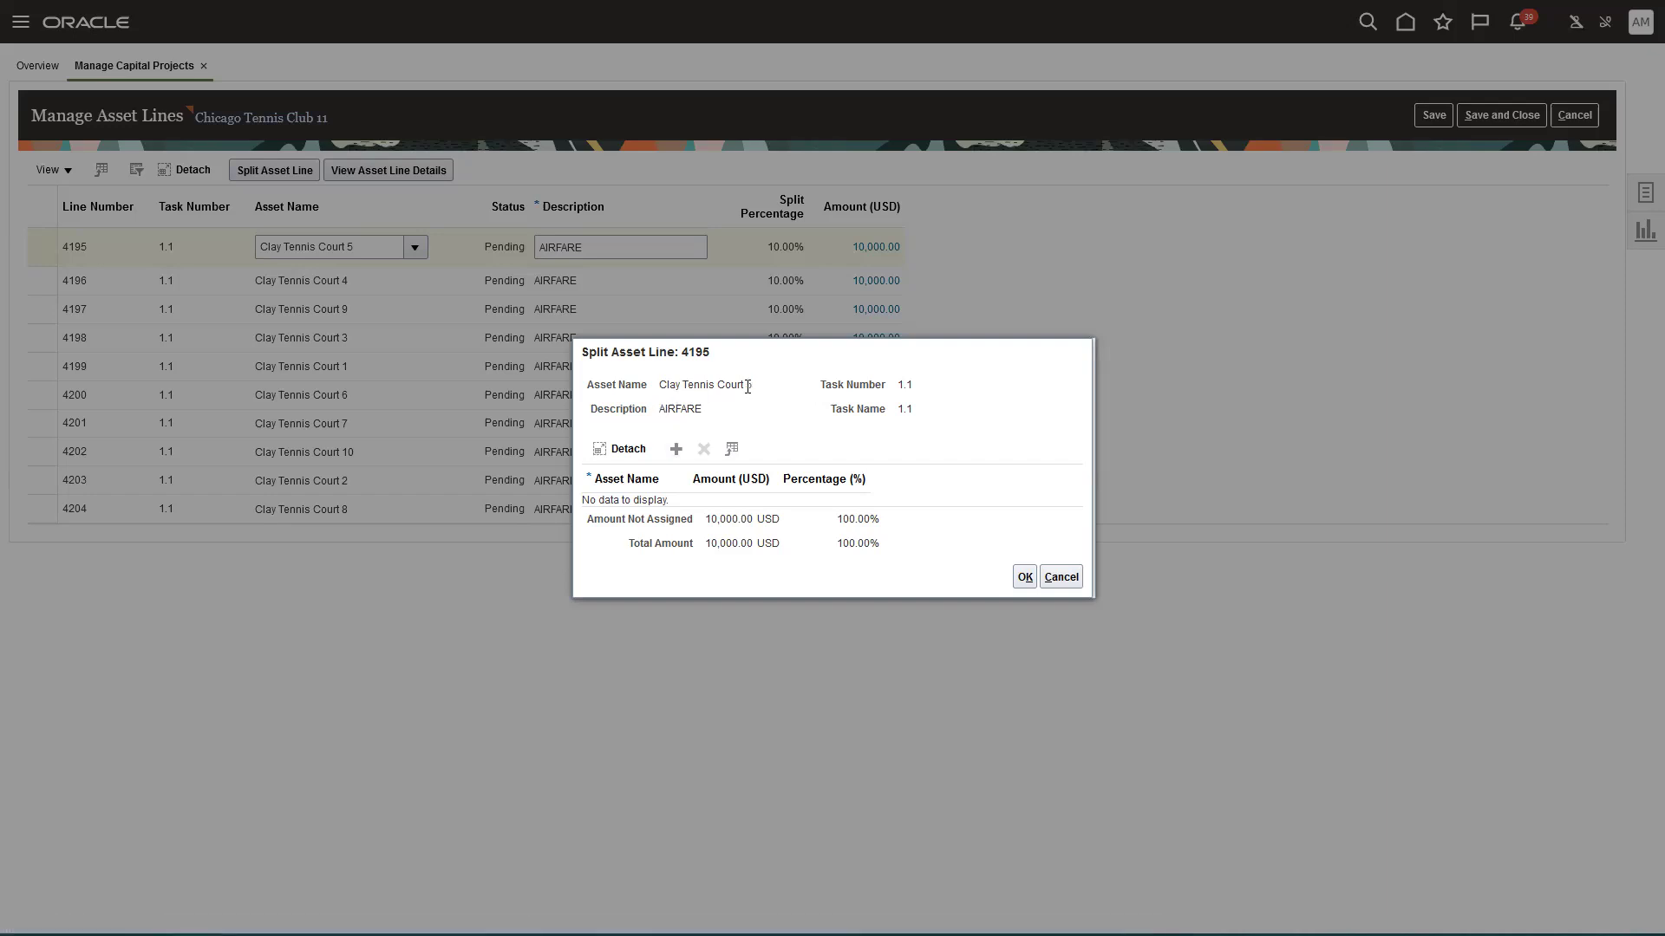
pyautogui.click(676, 449)
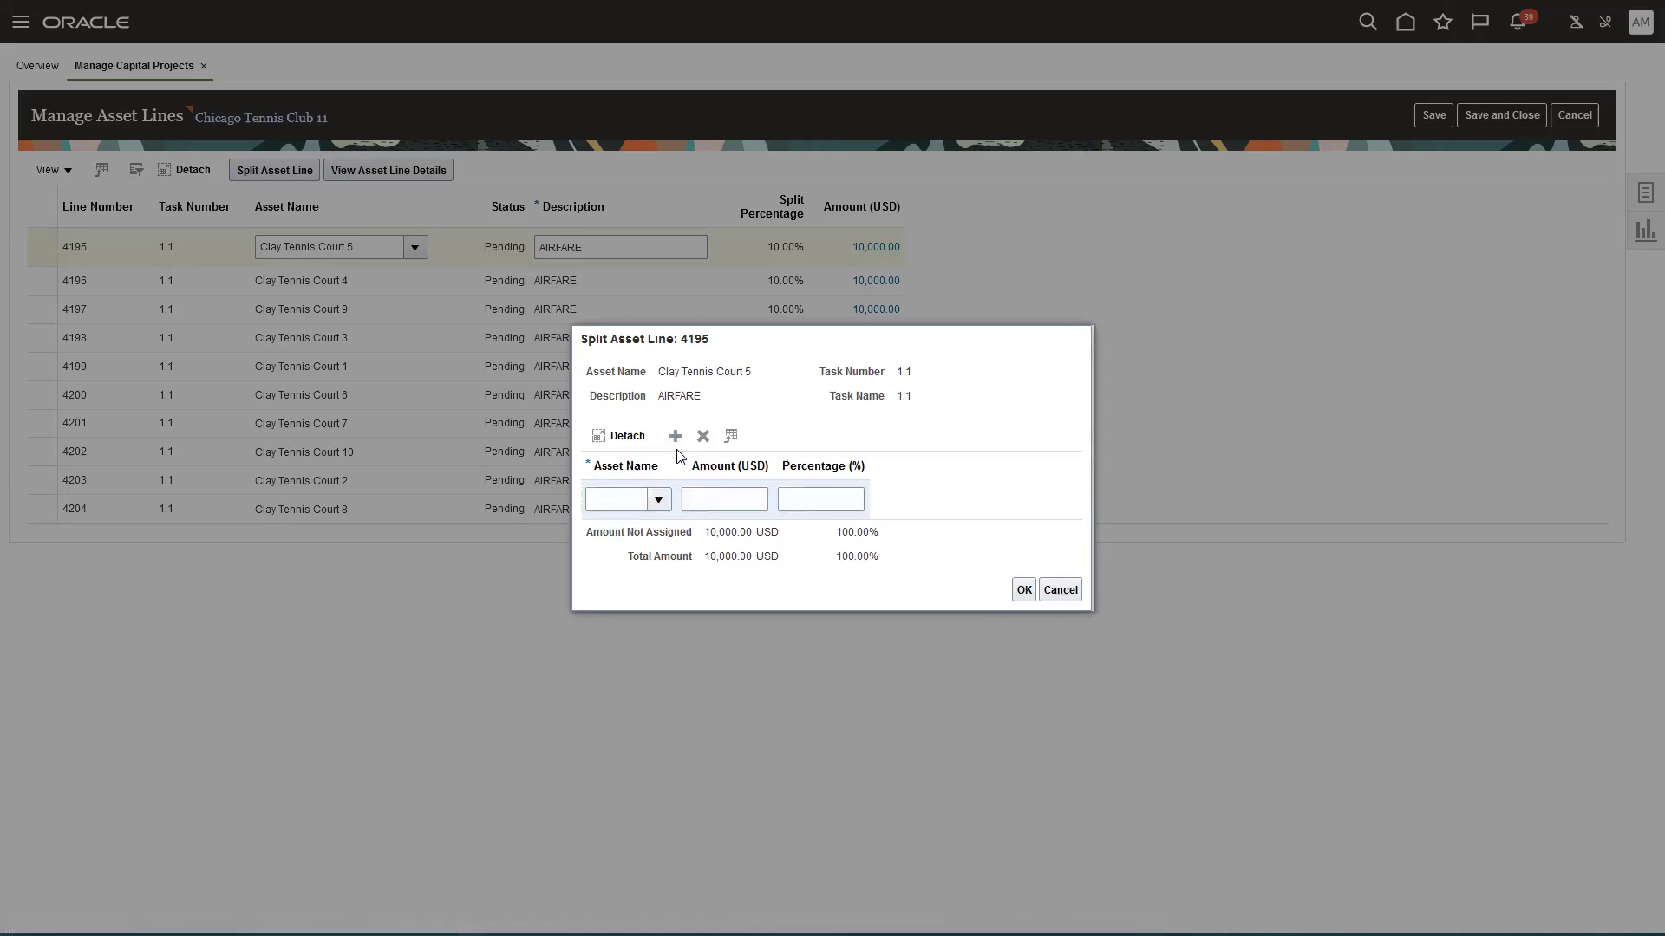
pyautogui.click(661, 499)
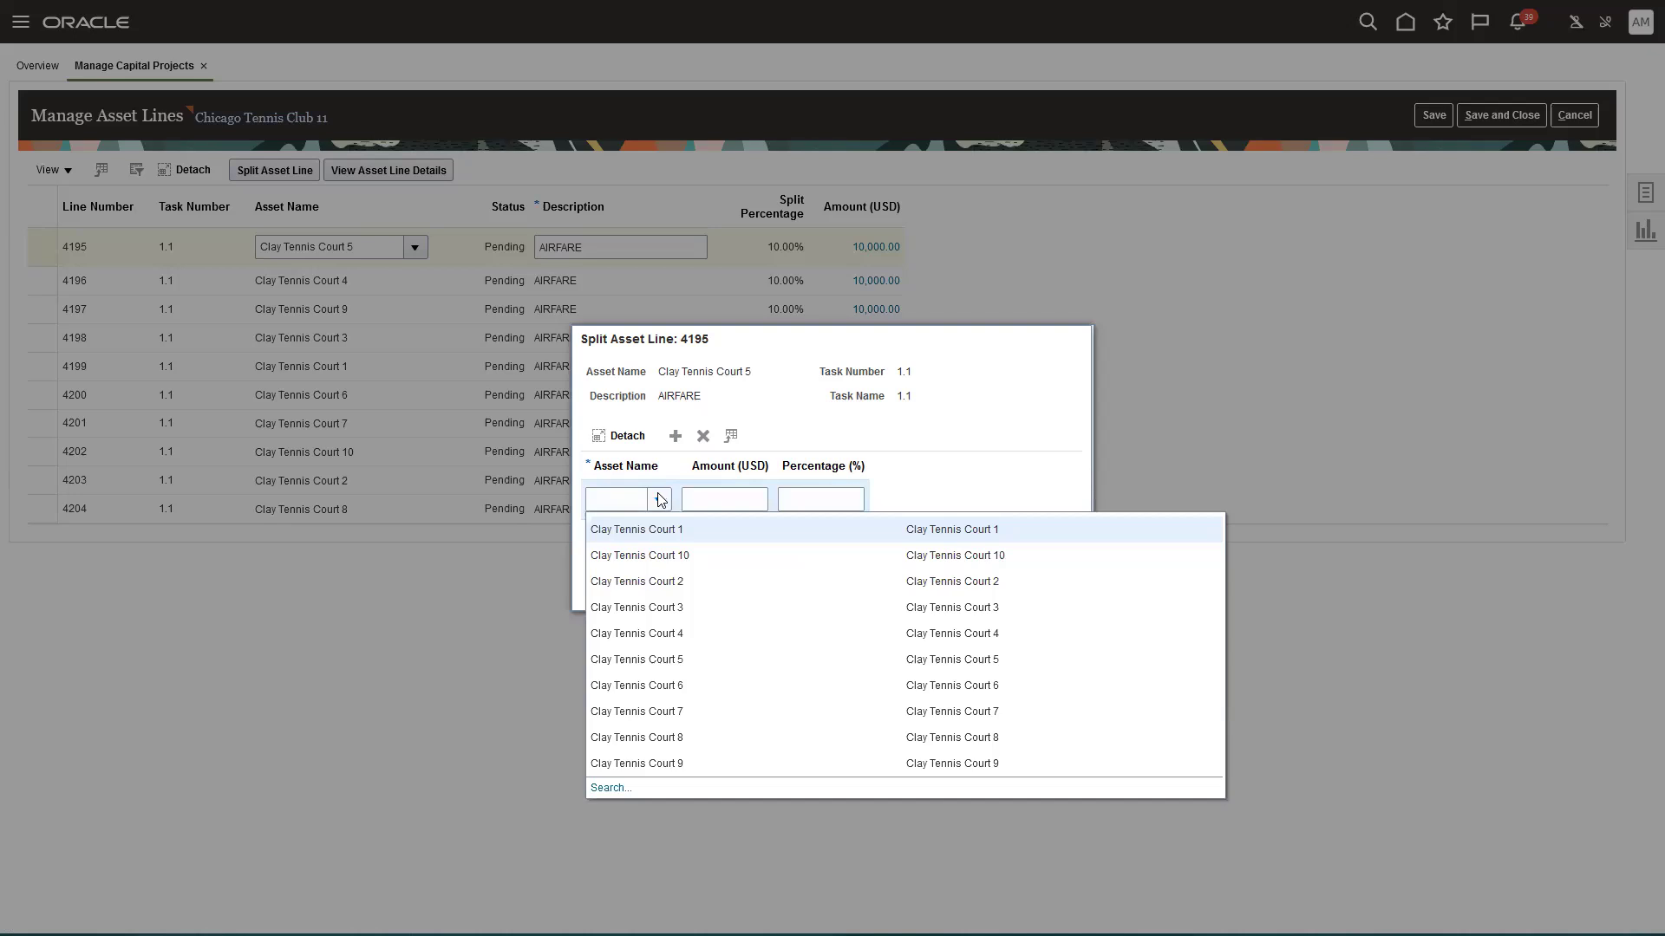
pyautogui.click(645, 583)
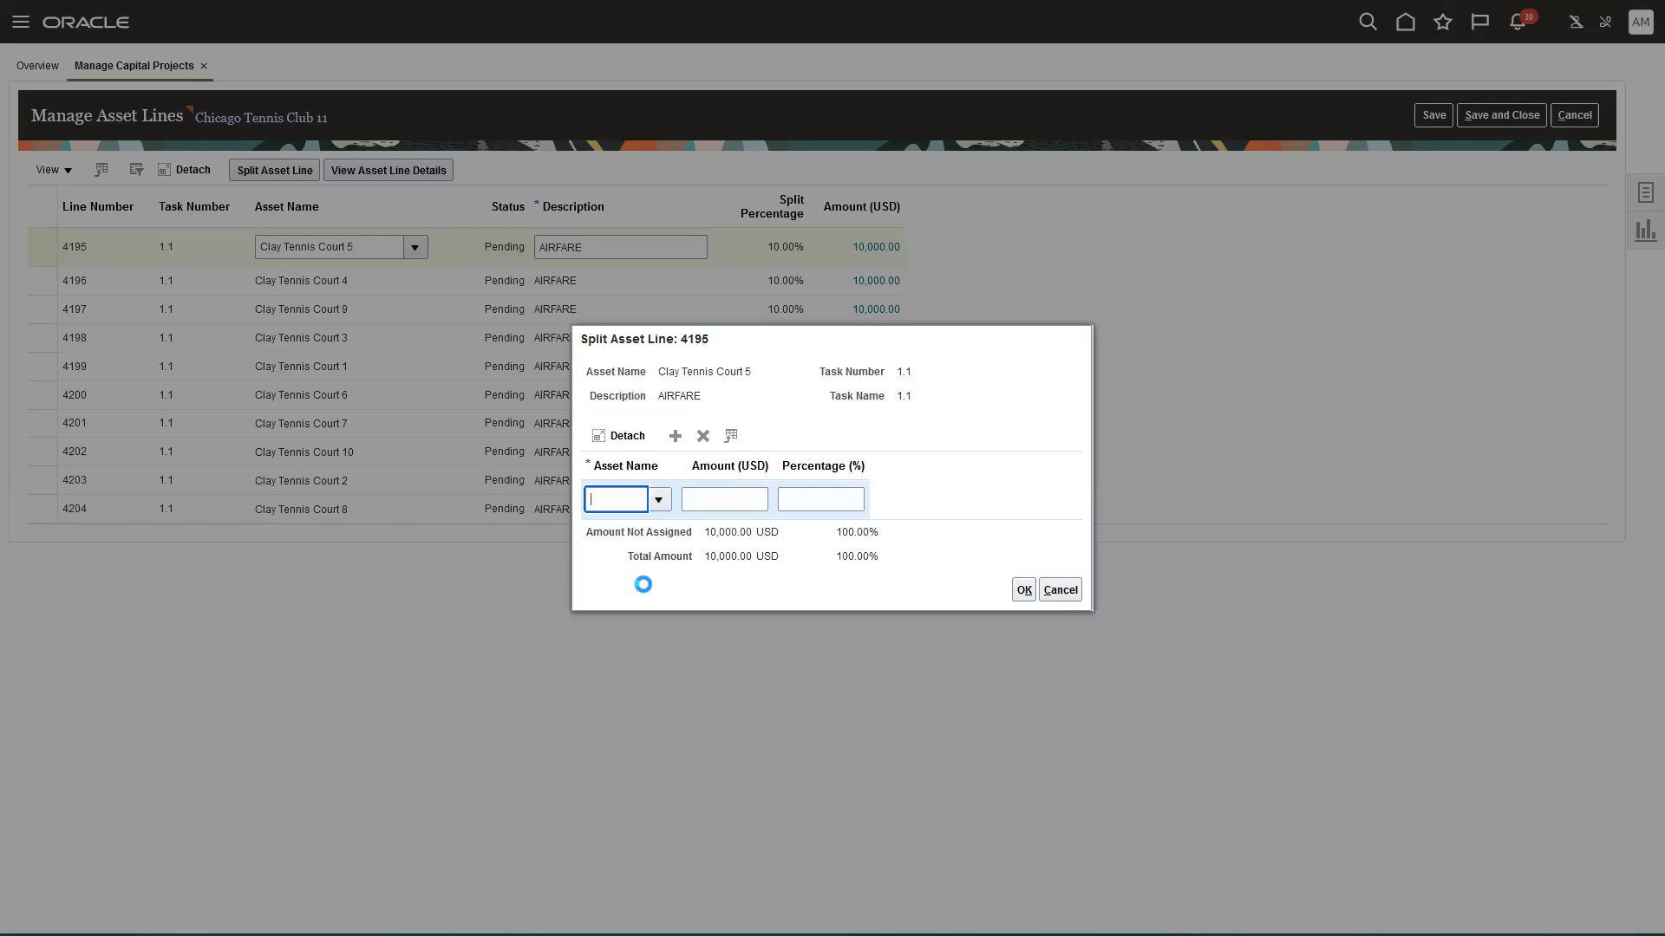
pyautogui.click(798, 499)
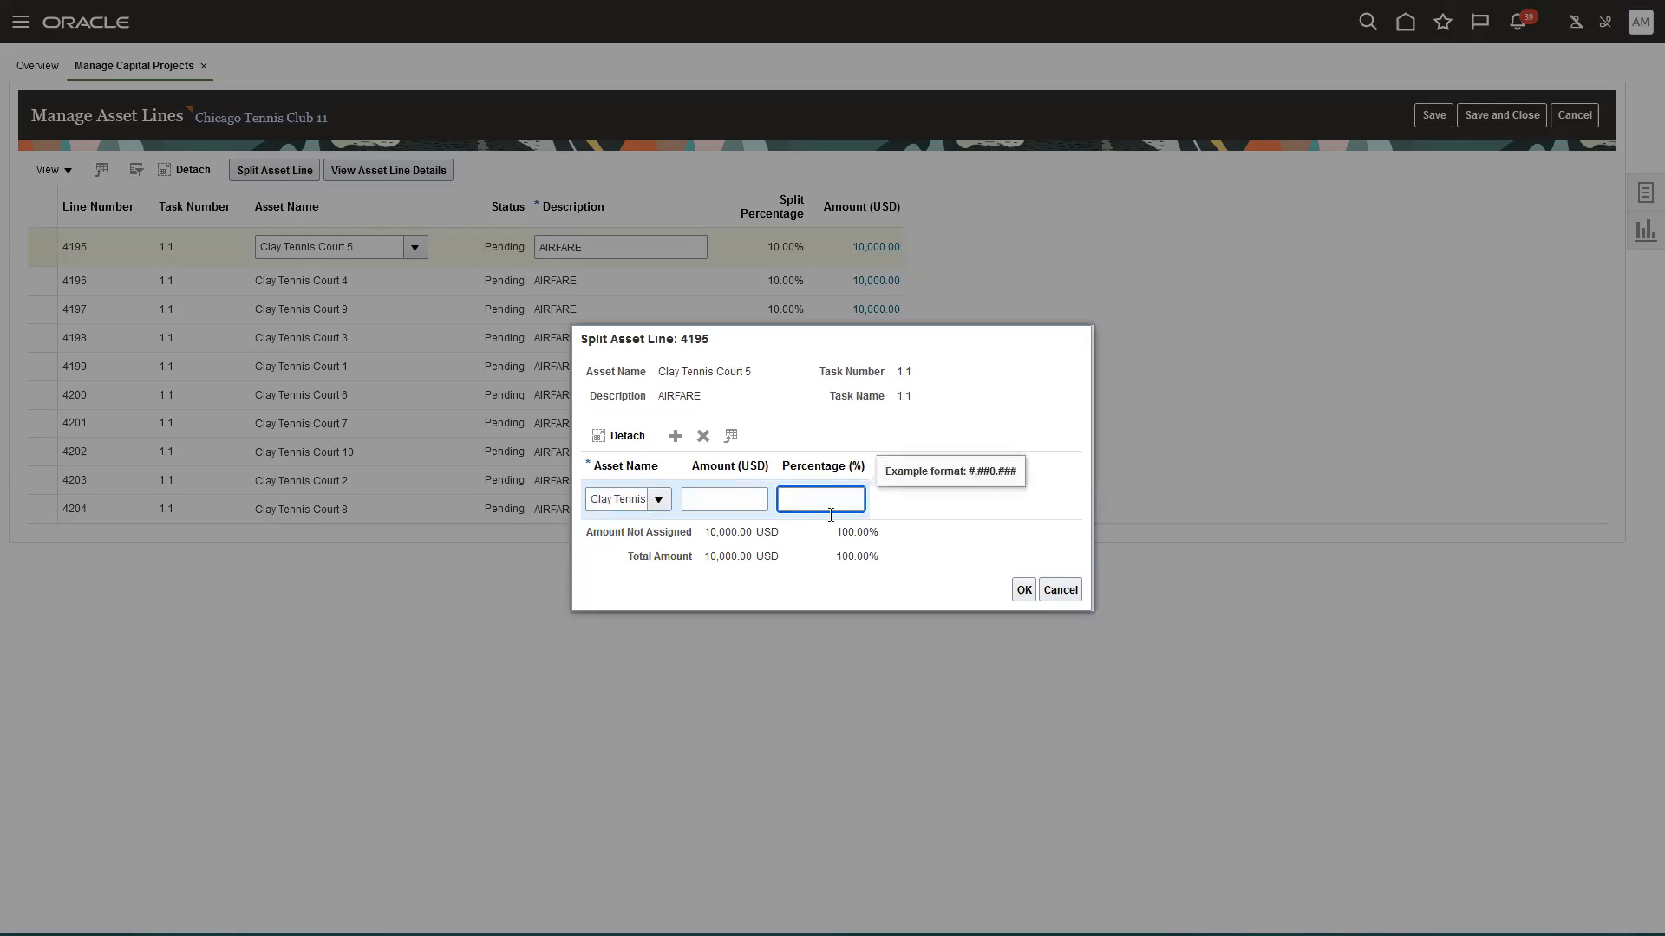
pyautogui.write('10')
pyautogui.press('Tab')
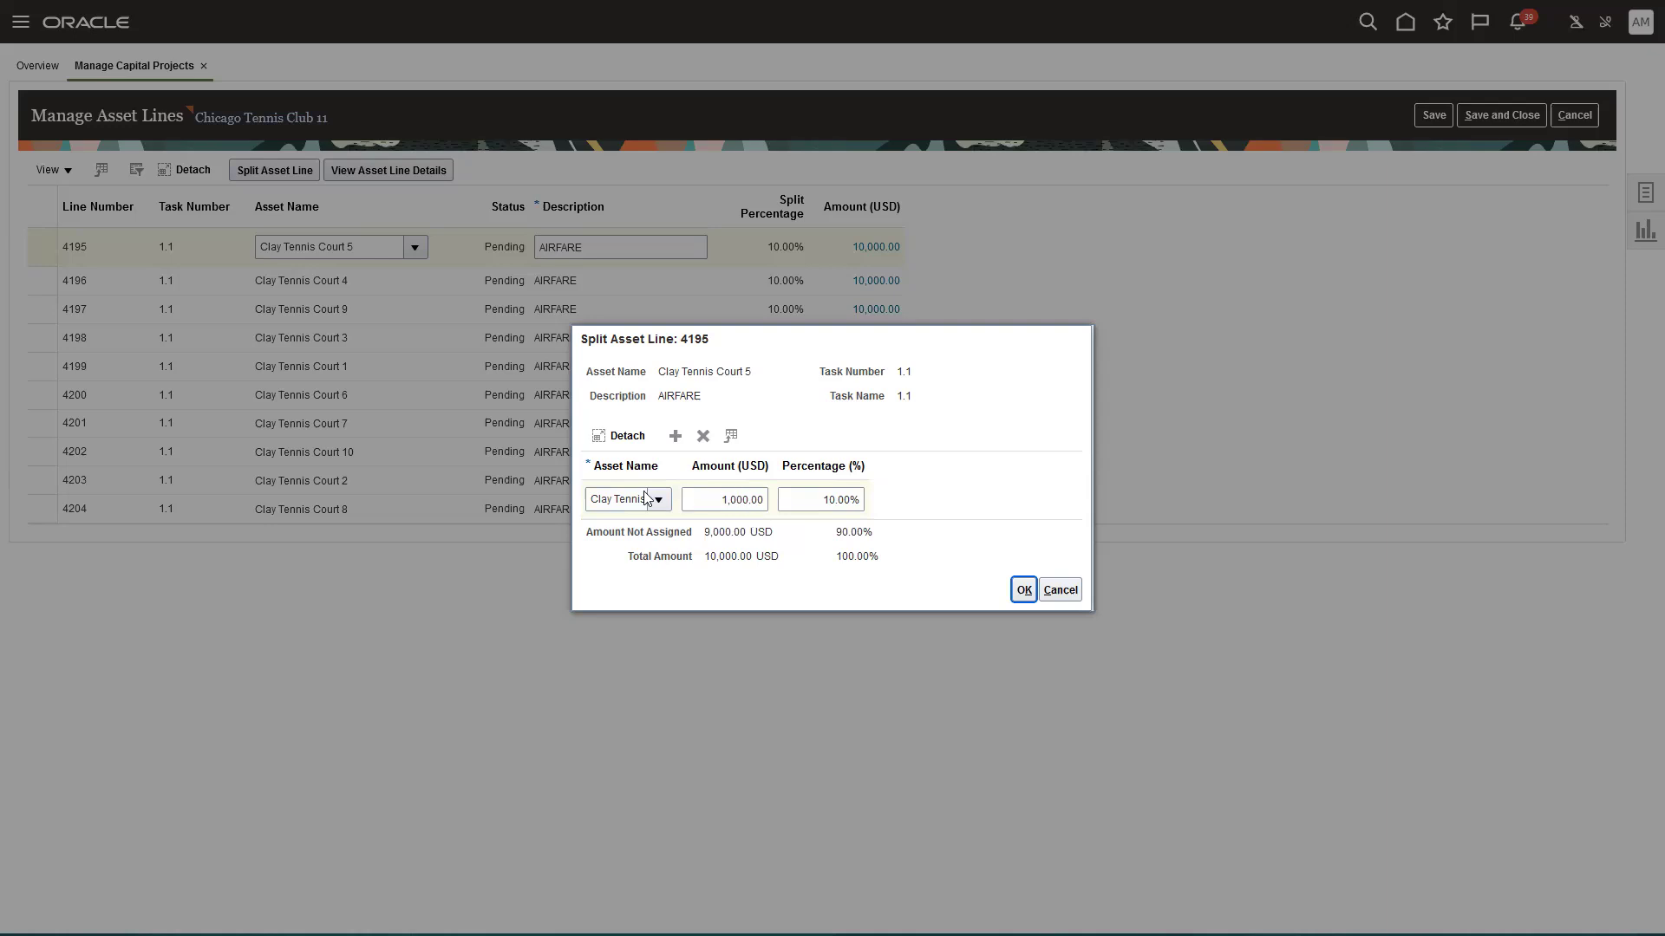
# Add a second split row assigning 1,000 USD to Clay Tennis Court 3 and confirm the split of line 4195
pyautogui.click(677, 438)
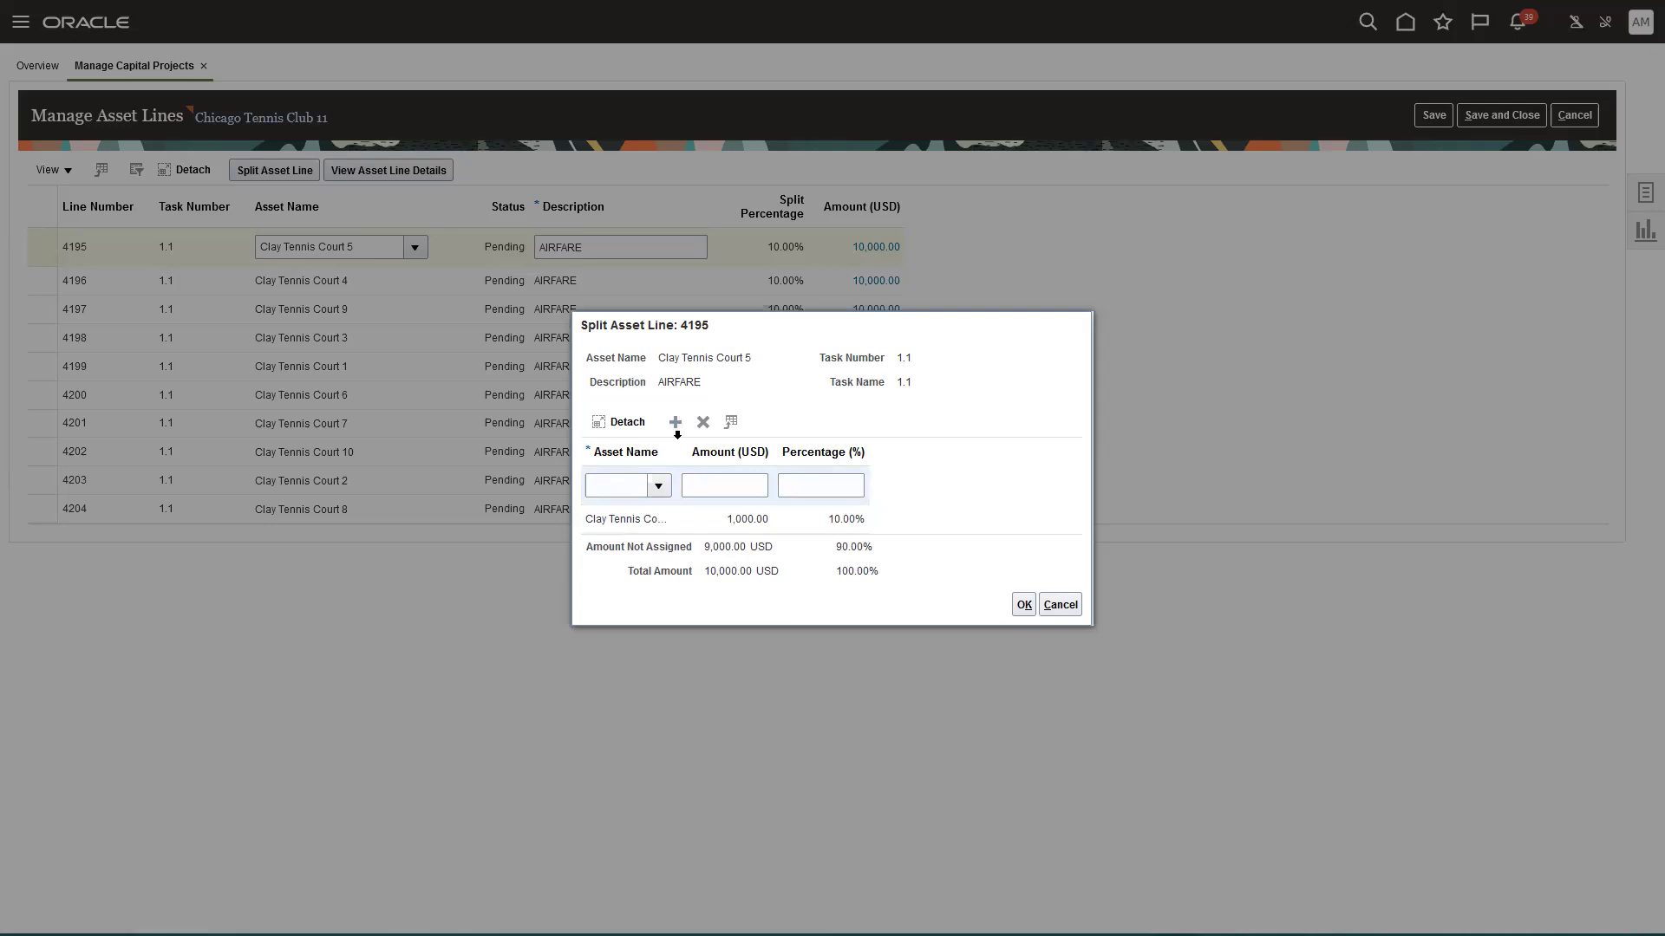
pyautogui.click(658, 487)
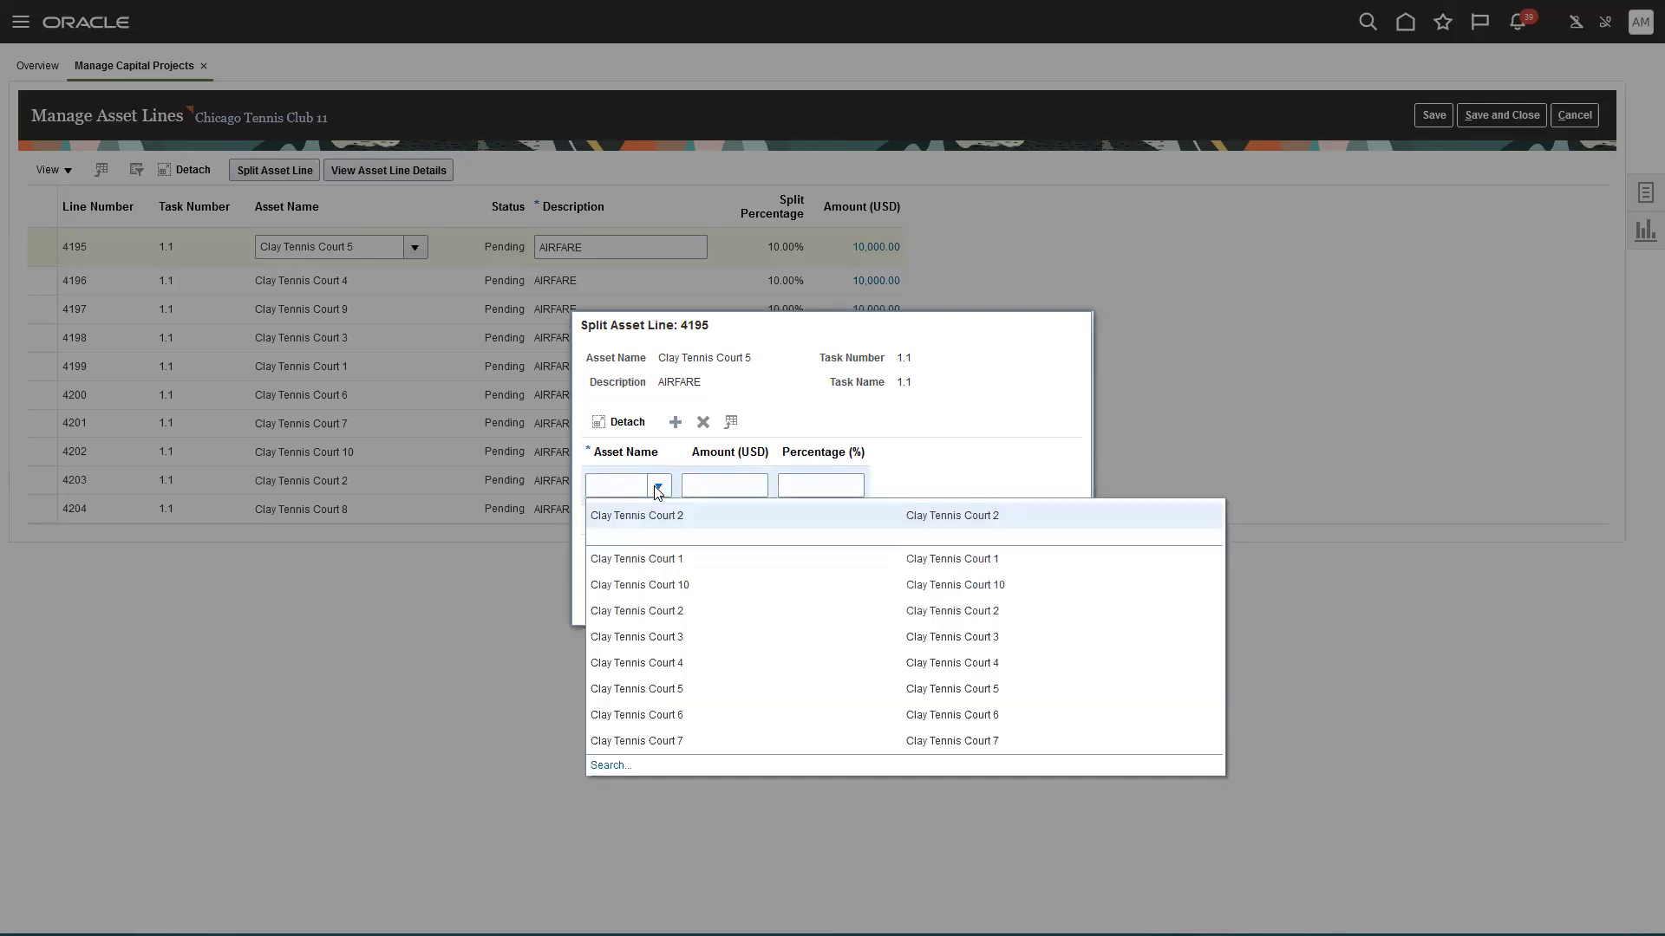
pyautogui.click(659, 639)
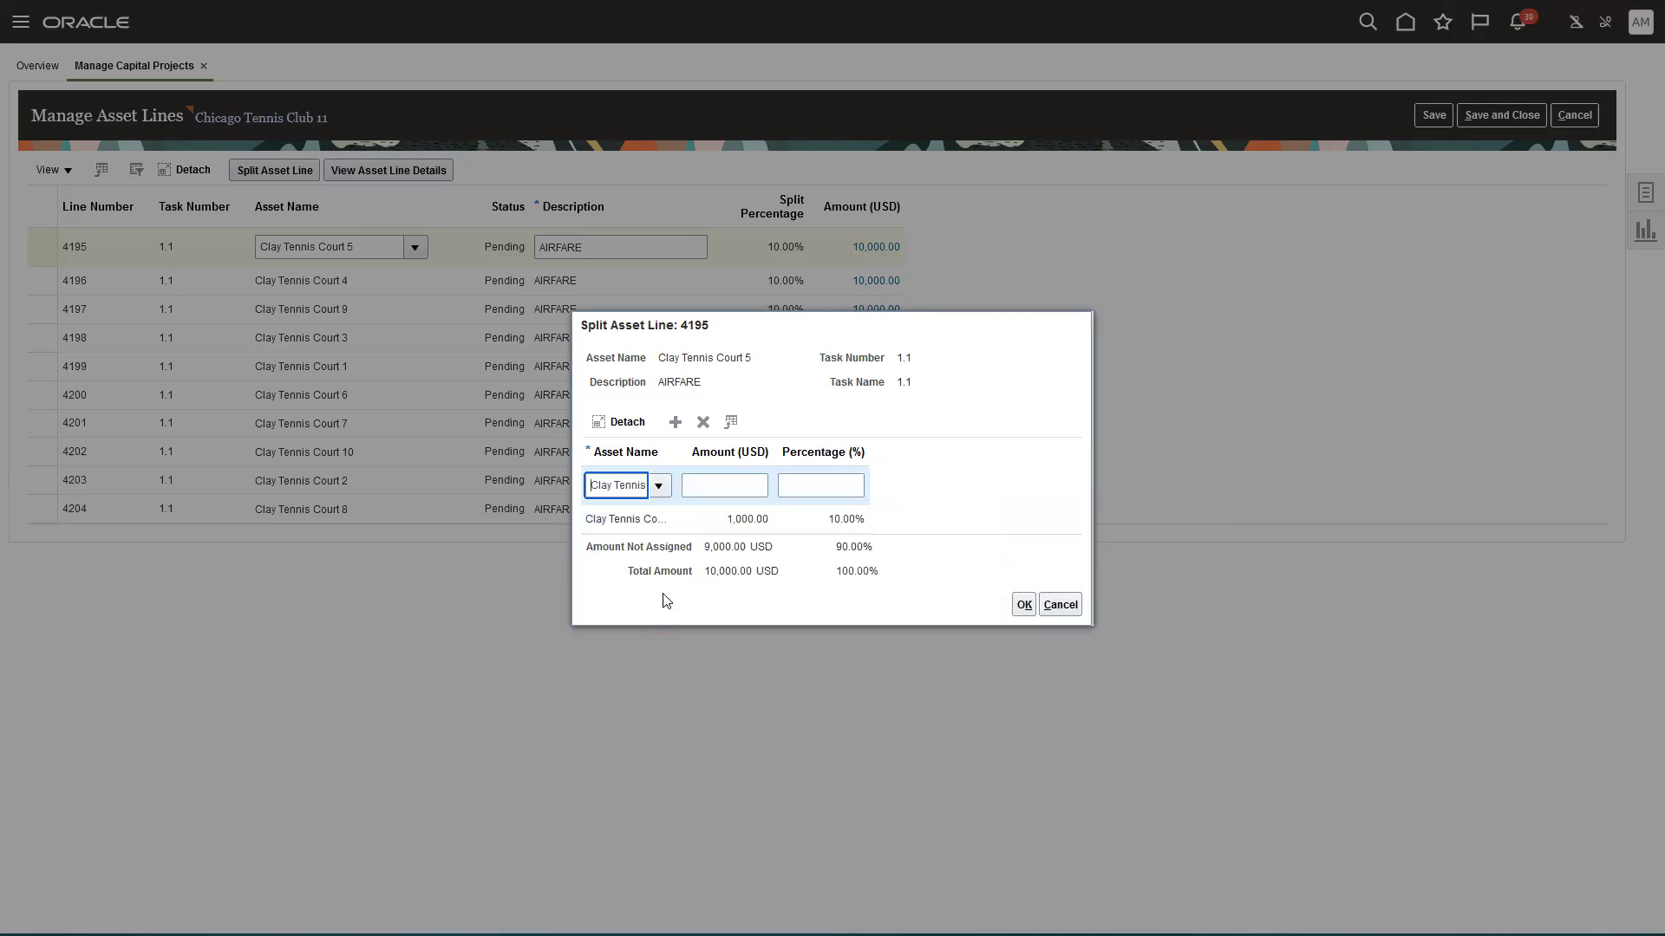
pyautogui.click(737, 493)
pyautogui.write('1000')
pyautogui.press('Tab')
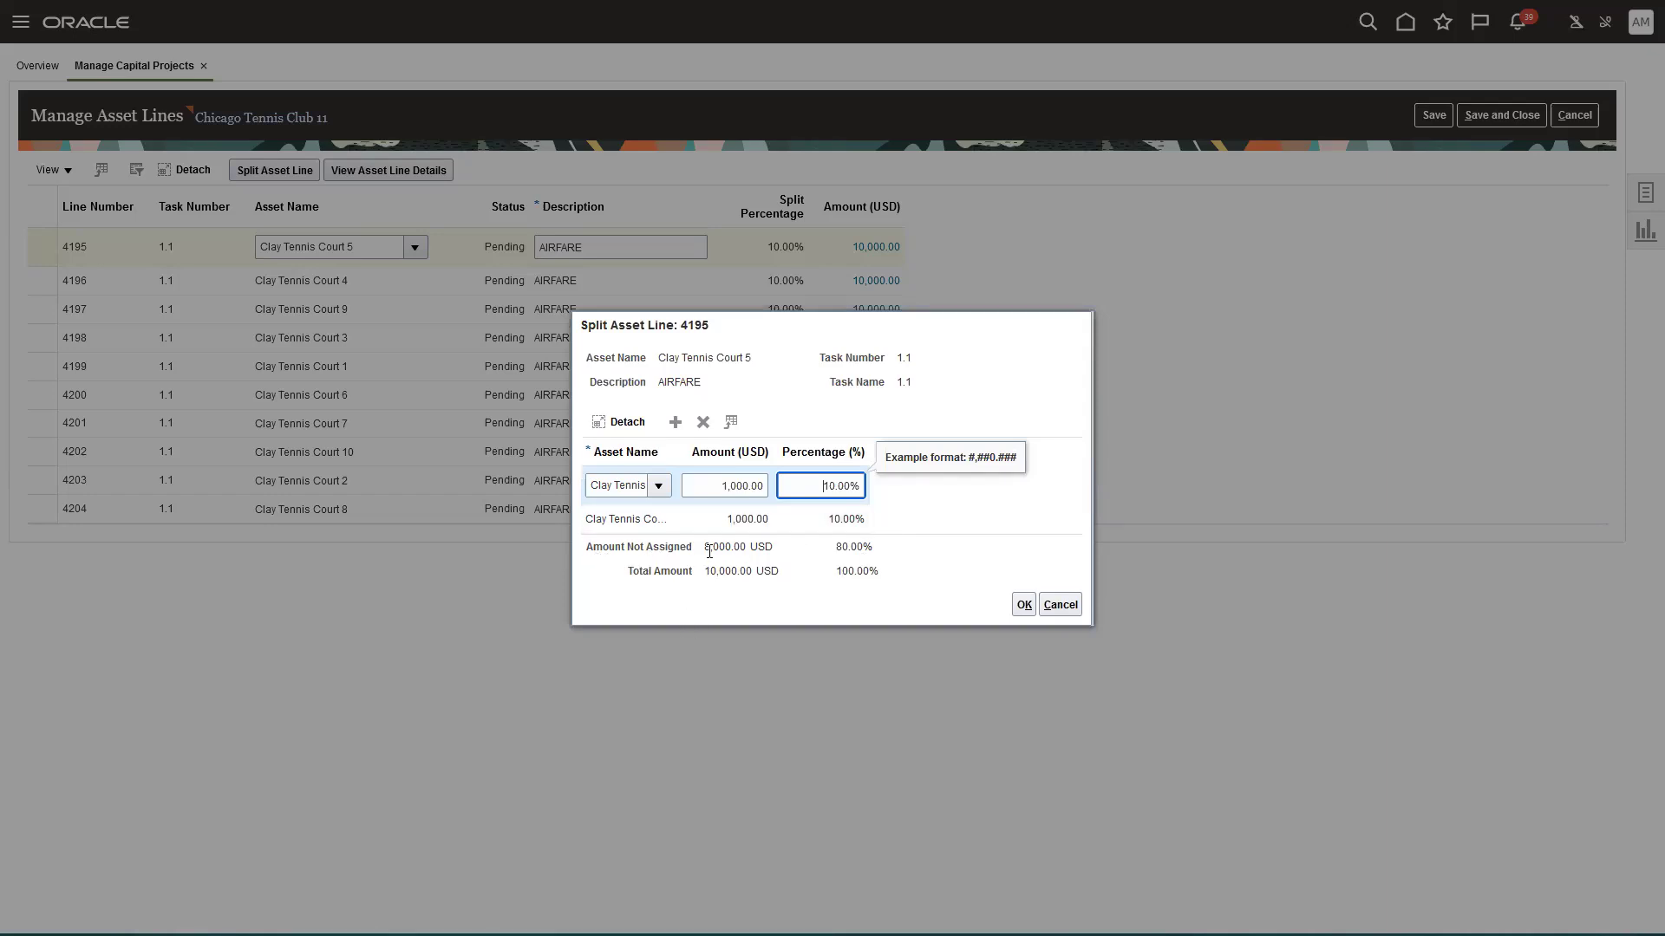
pyautogui.click(1027, 608)
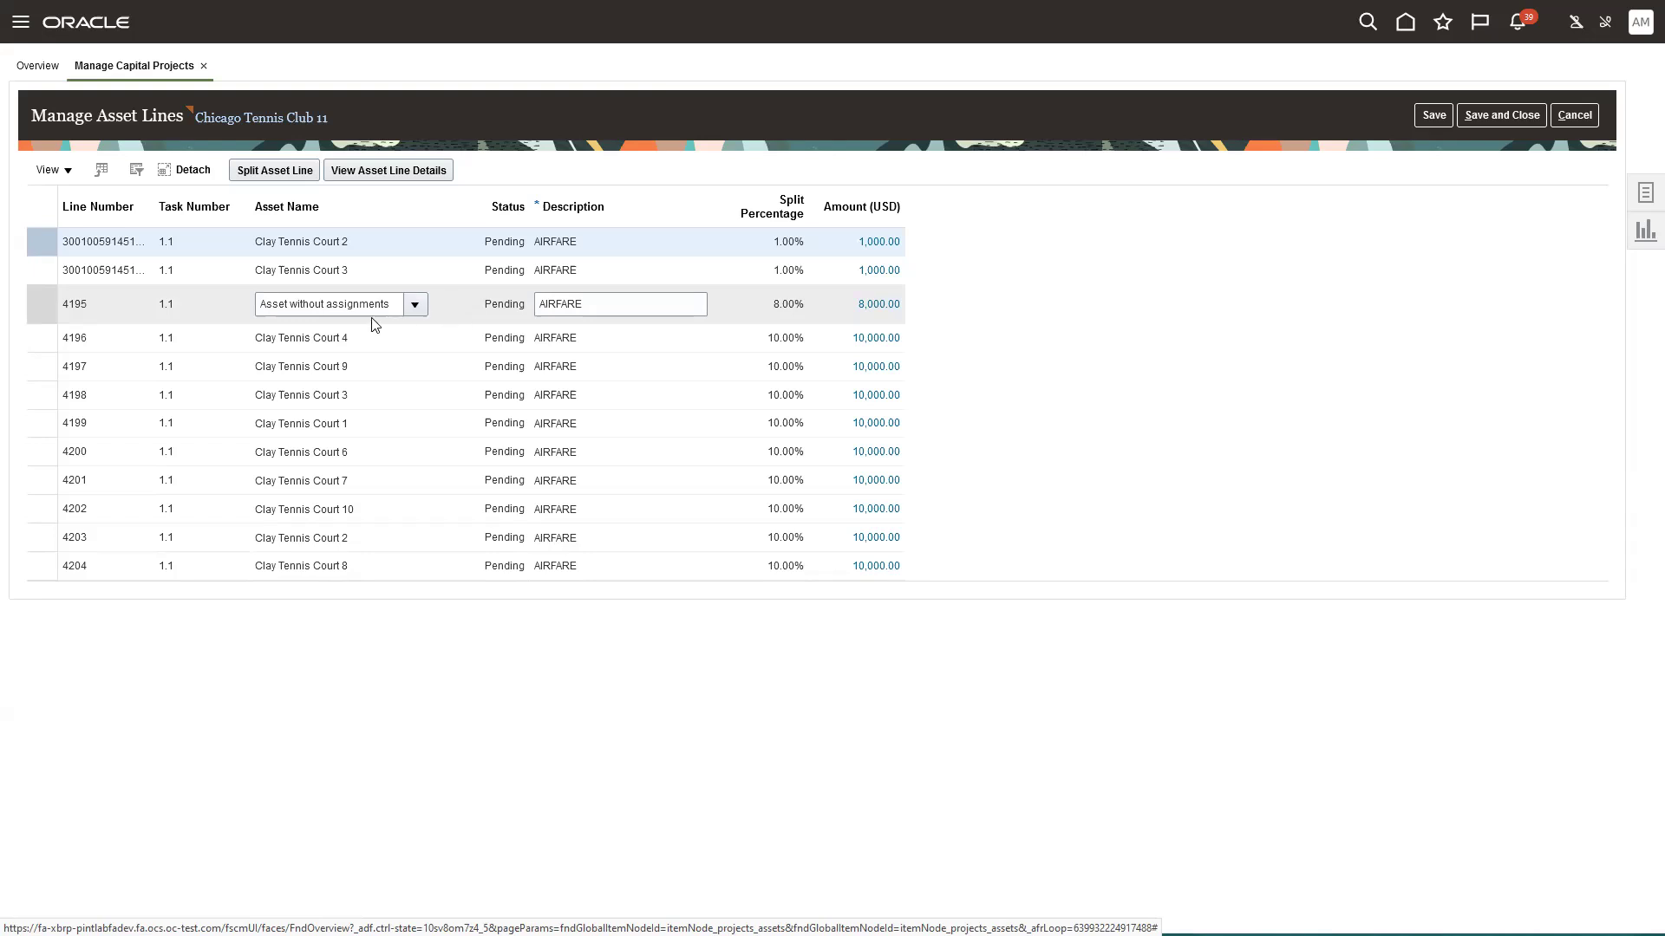
# Assign the unassigned remainder of asset line 4195 to Clay Tennis Court 5 and save the asset lines
pyautogui.click(407, 306)
pyautogui.click(411, 305)
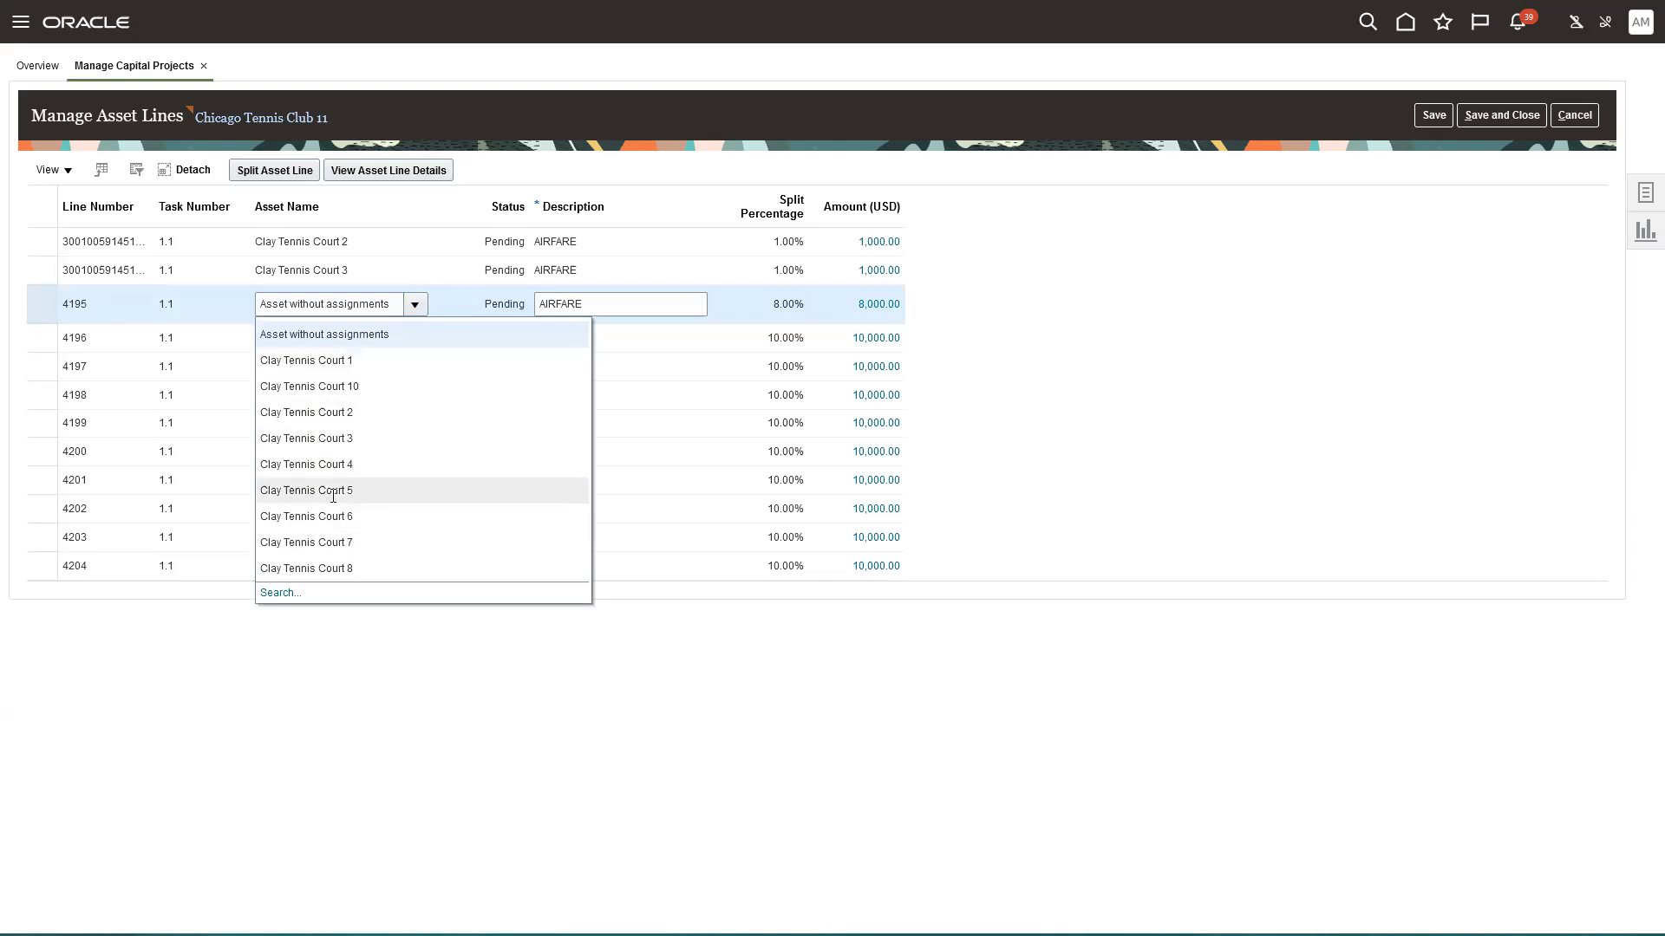
pyautogui.press('Escape')
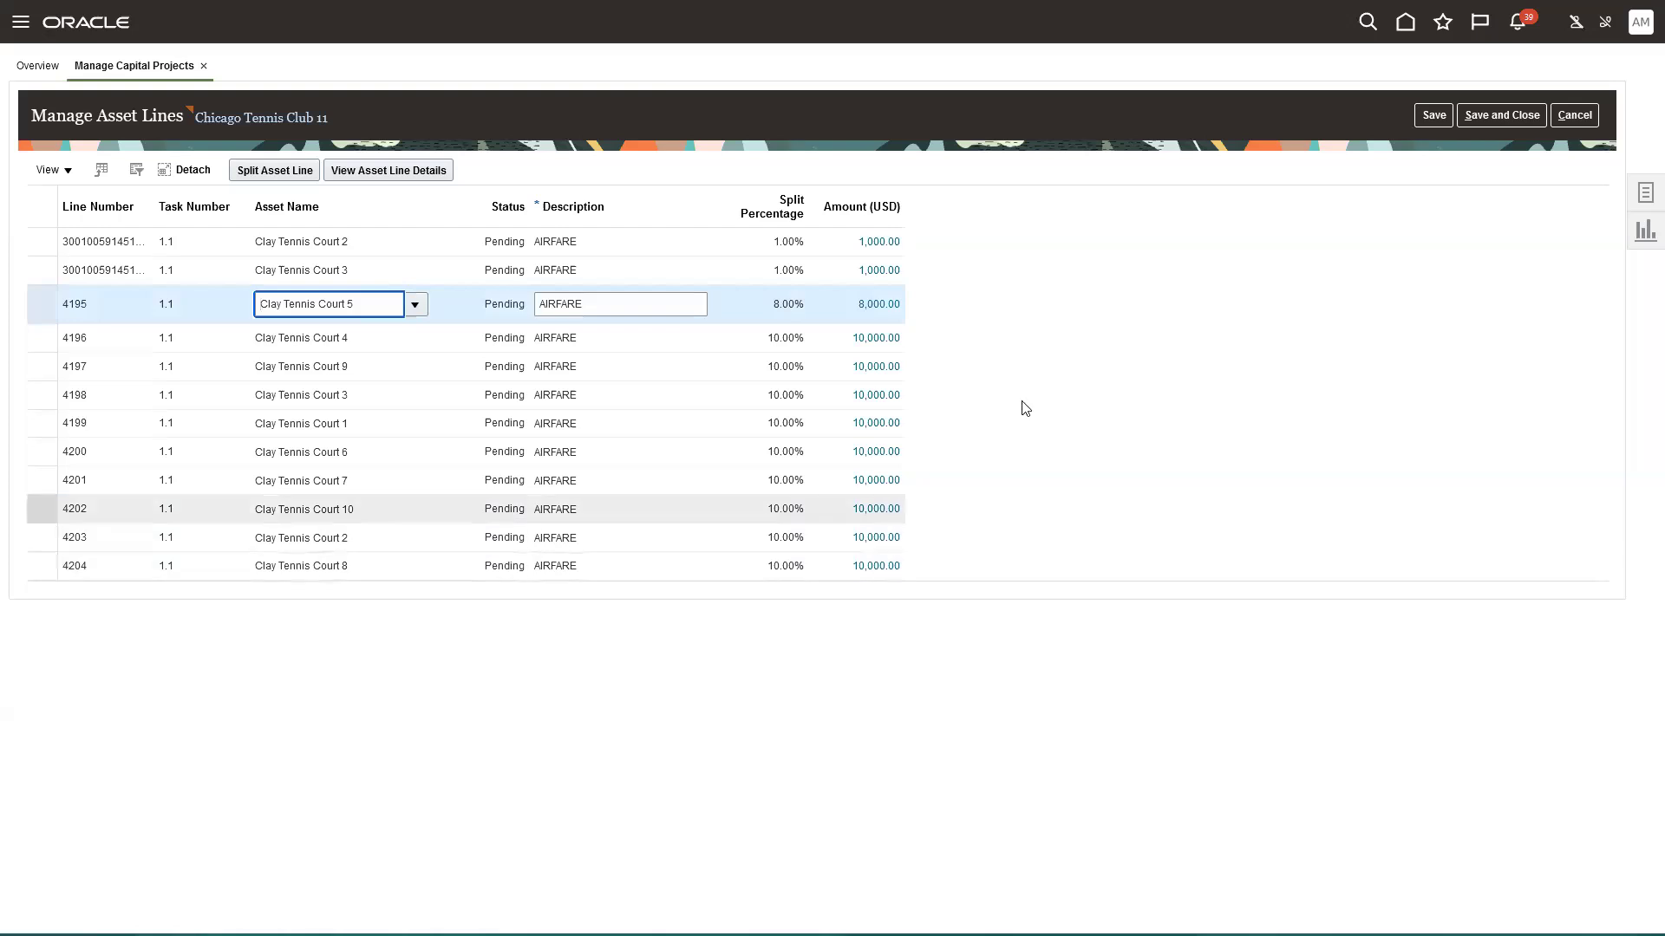
pyautogui.click(1431, 118)
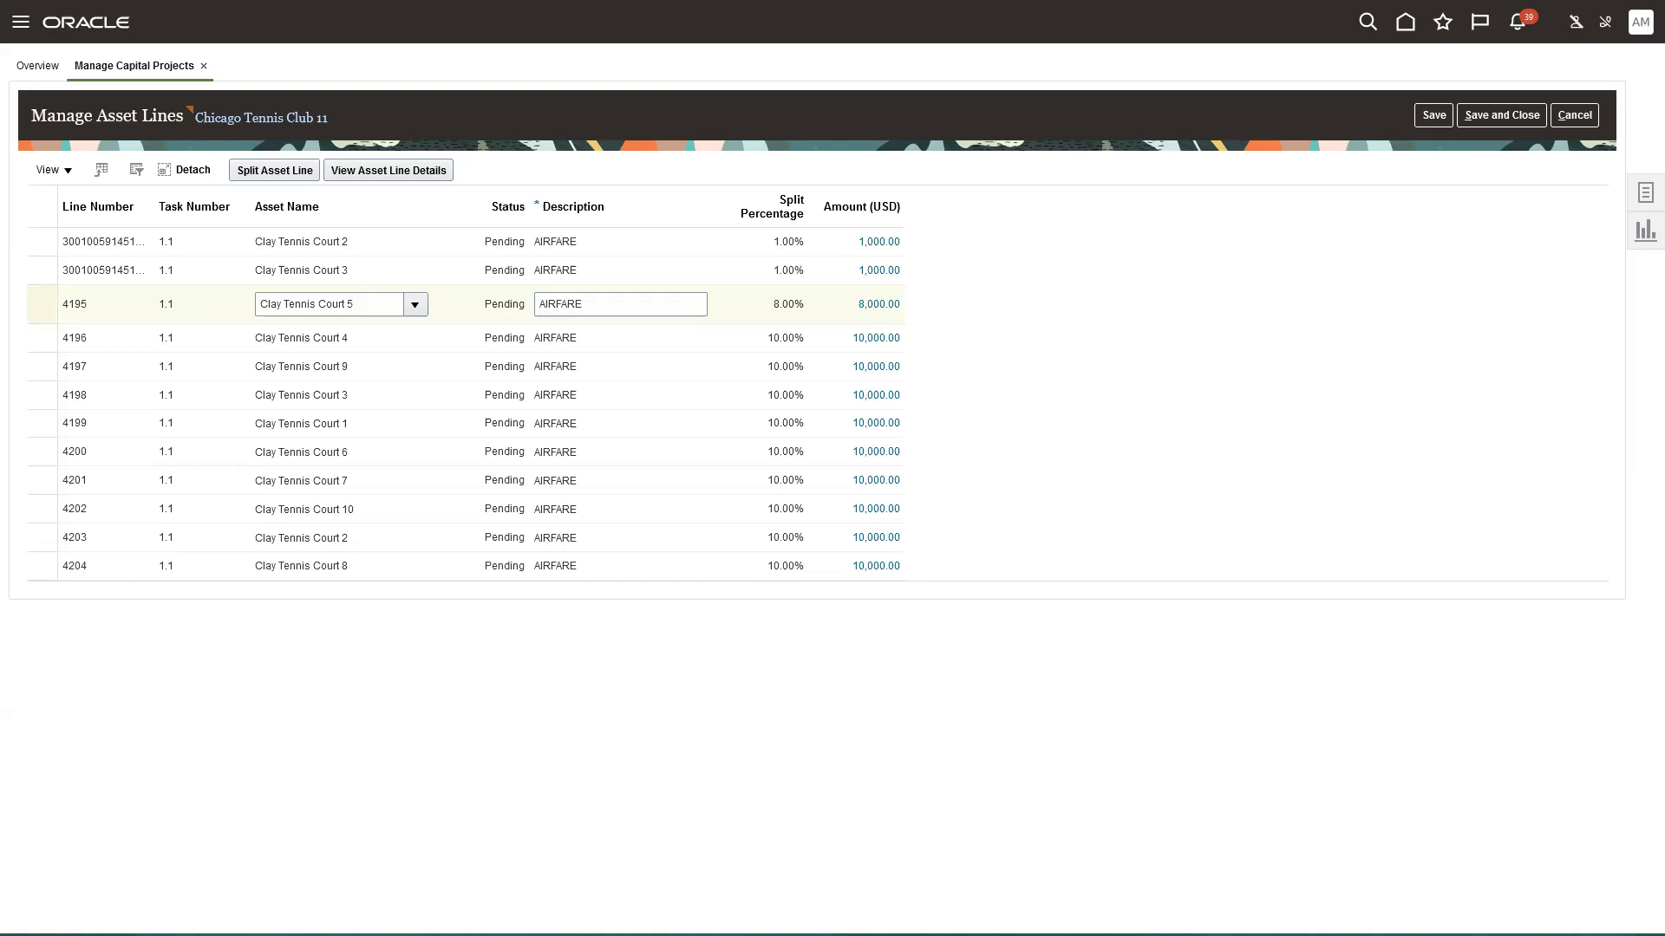
# Examine asset line 4199 of Clay Tennis Court 1 and asset line 4203 of Clay Tennis Court 2
pyautogui.click(385, 426)
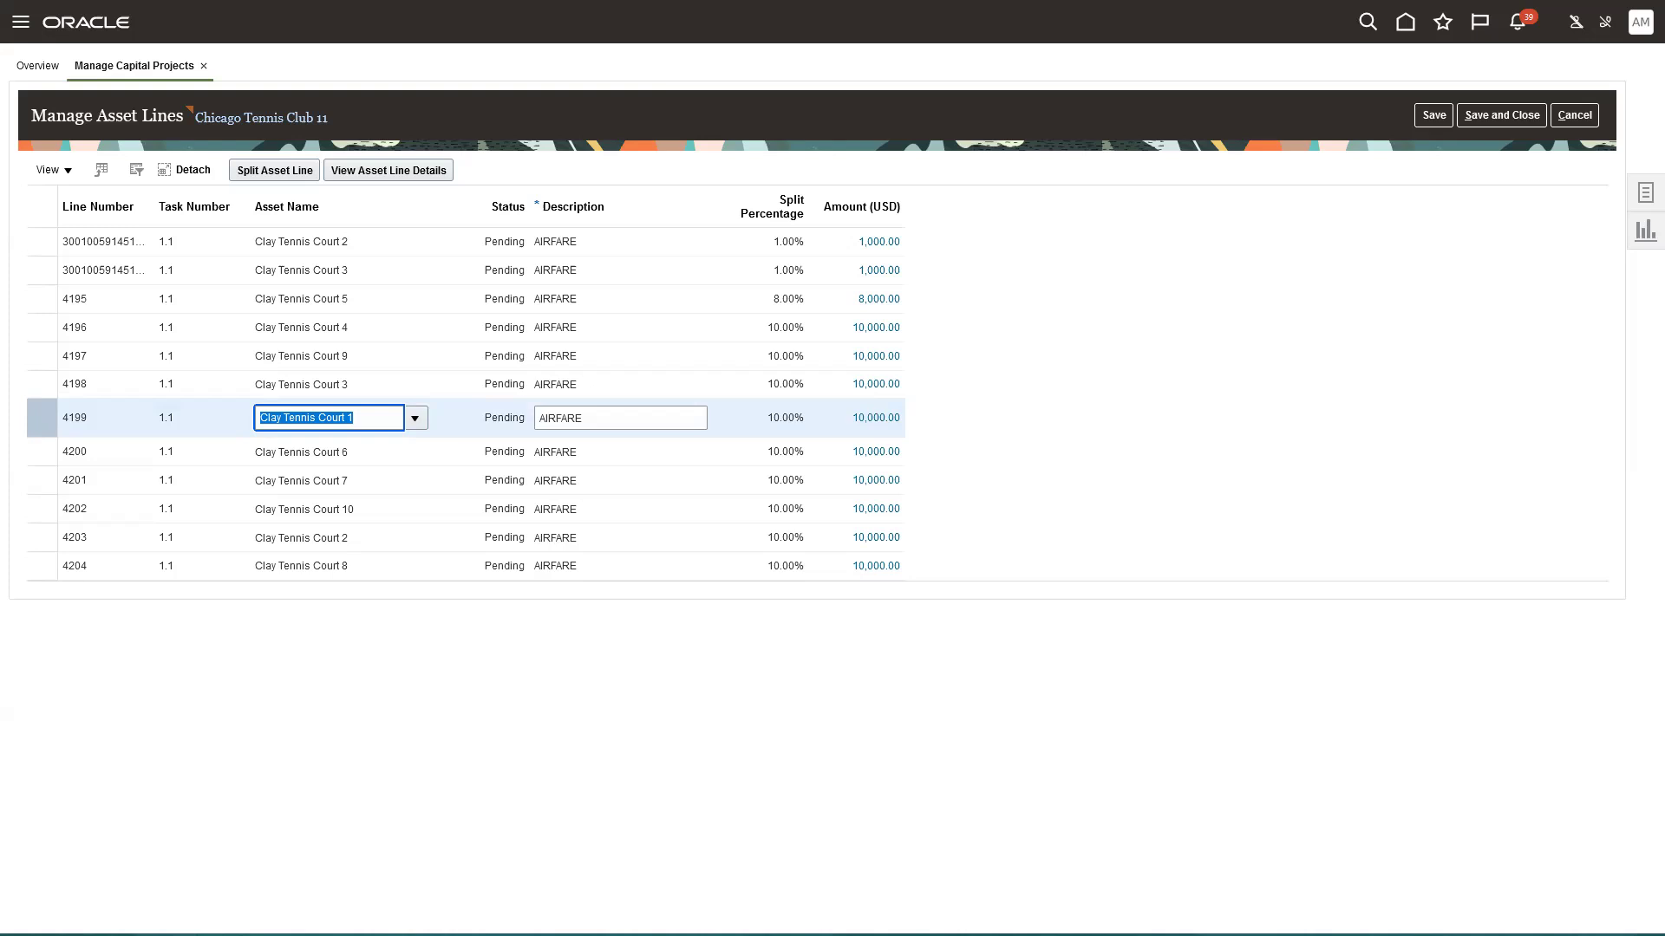
pyautogui.click(111, 539)
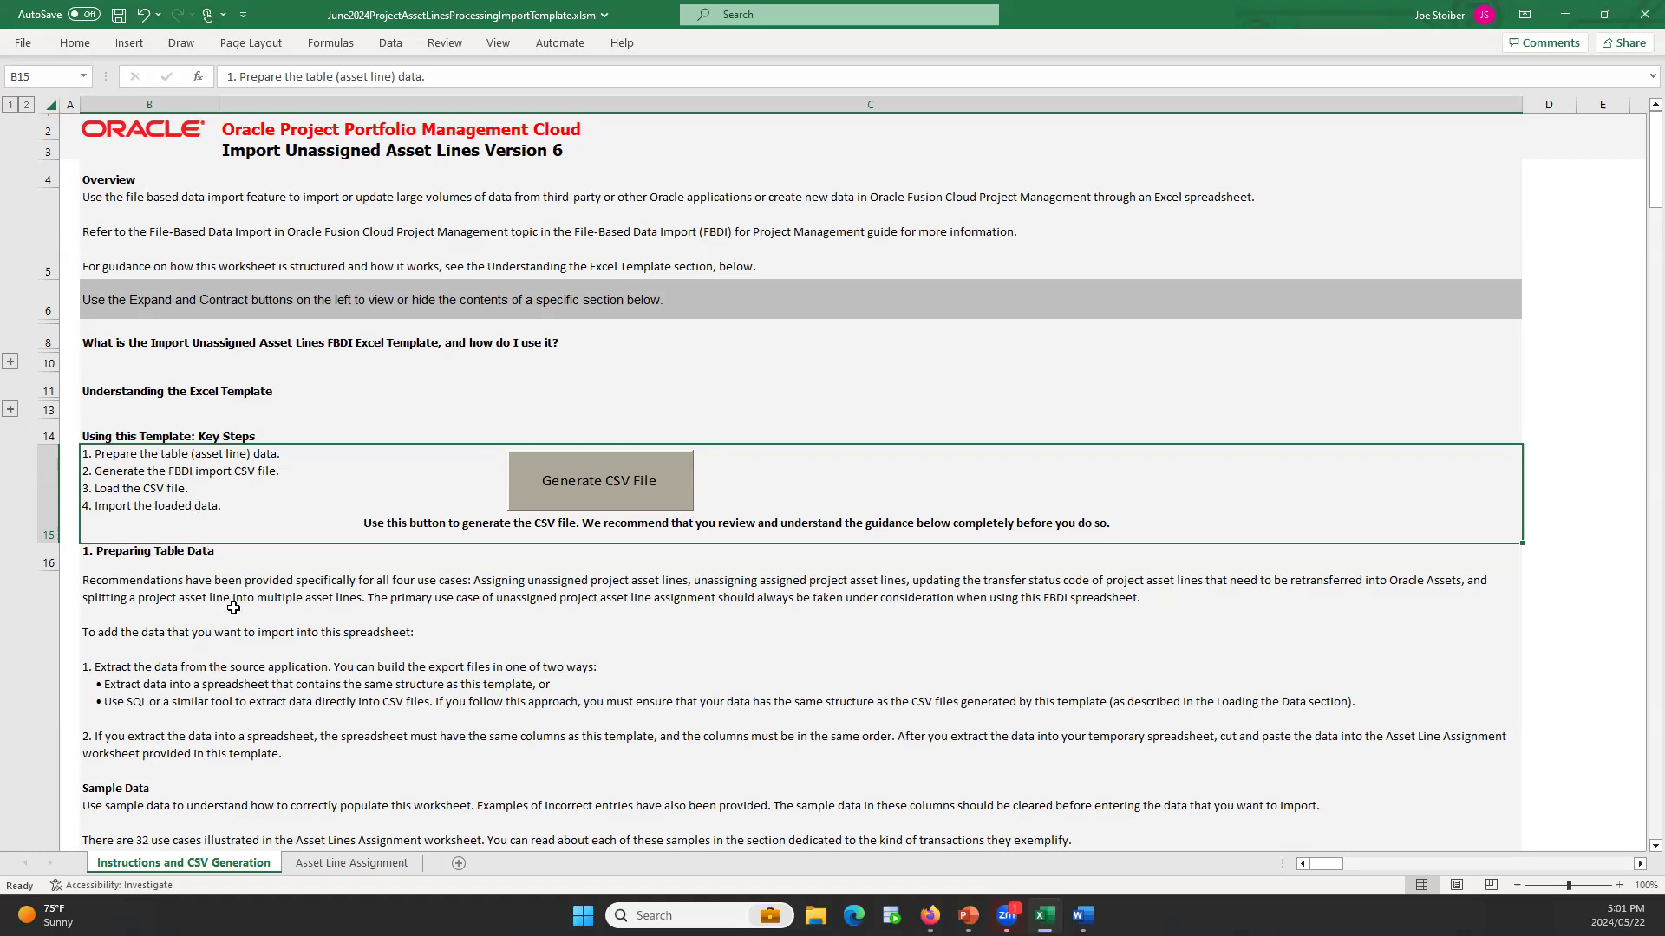
# In the Excel import template, read the instructions on preparing table data, updating transfer statuses, splitting asset lines and generating the CSV file
pyautogui.scroll(-2, 230, 609)
pyautogui.scroll(-4, 228, 612)
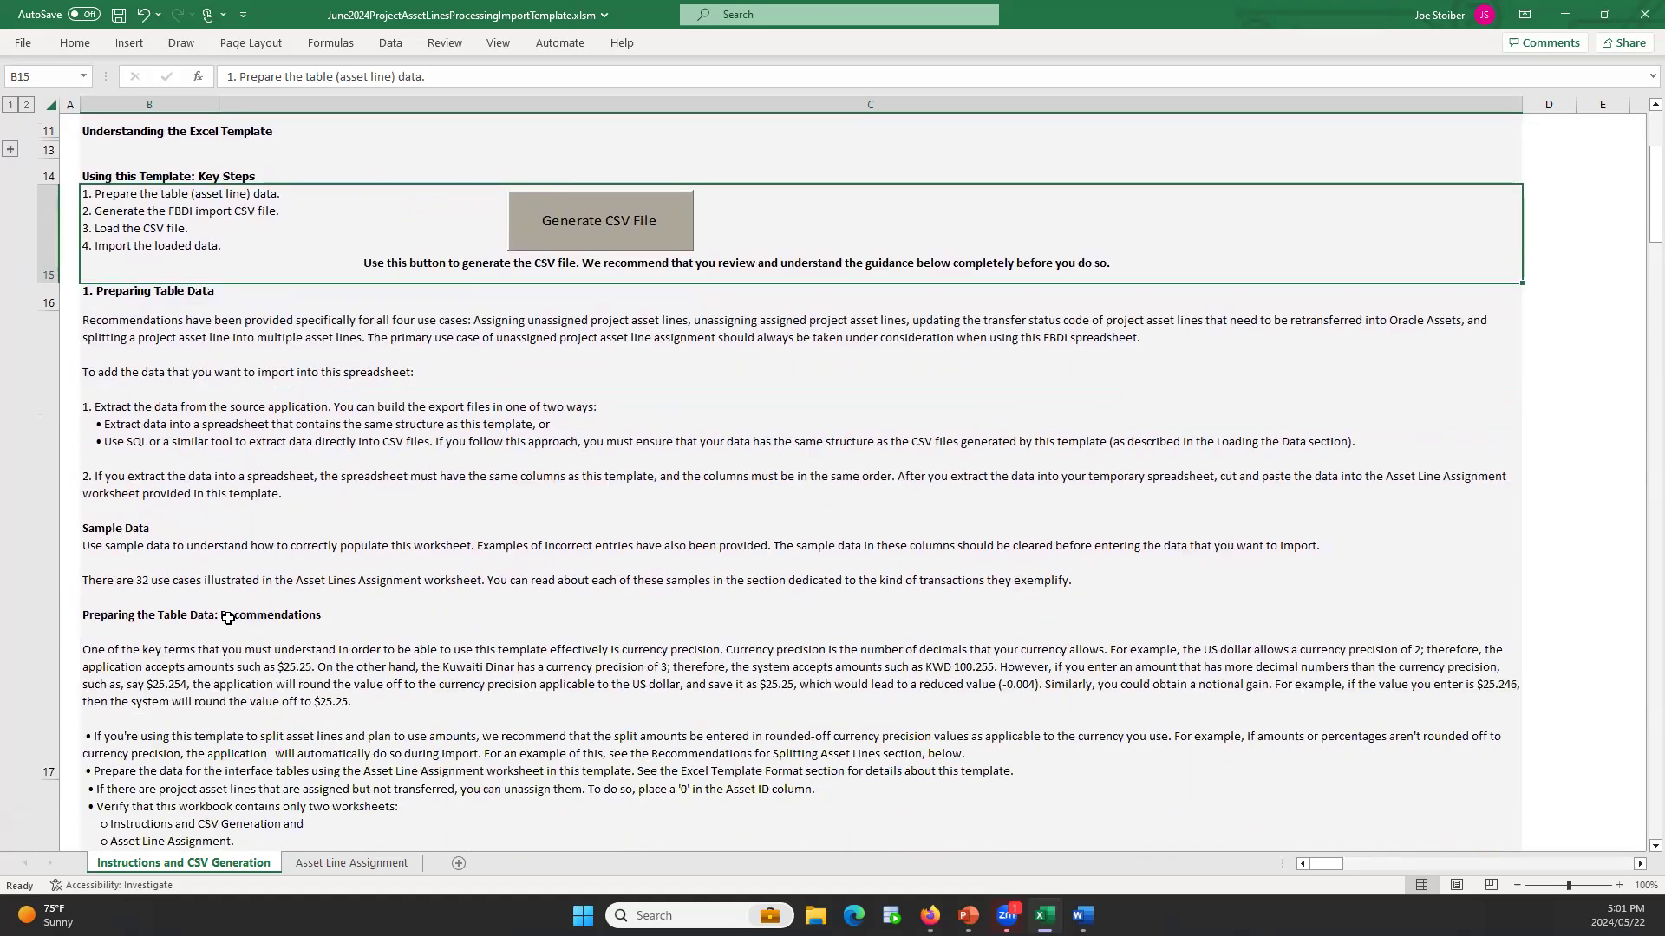
pyautogui.scroll(-4, 218, 574)
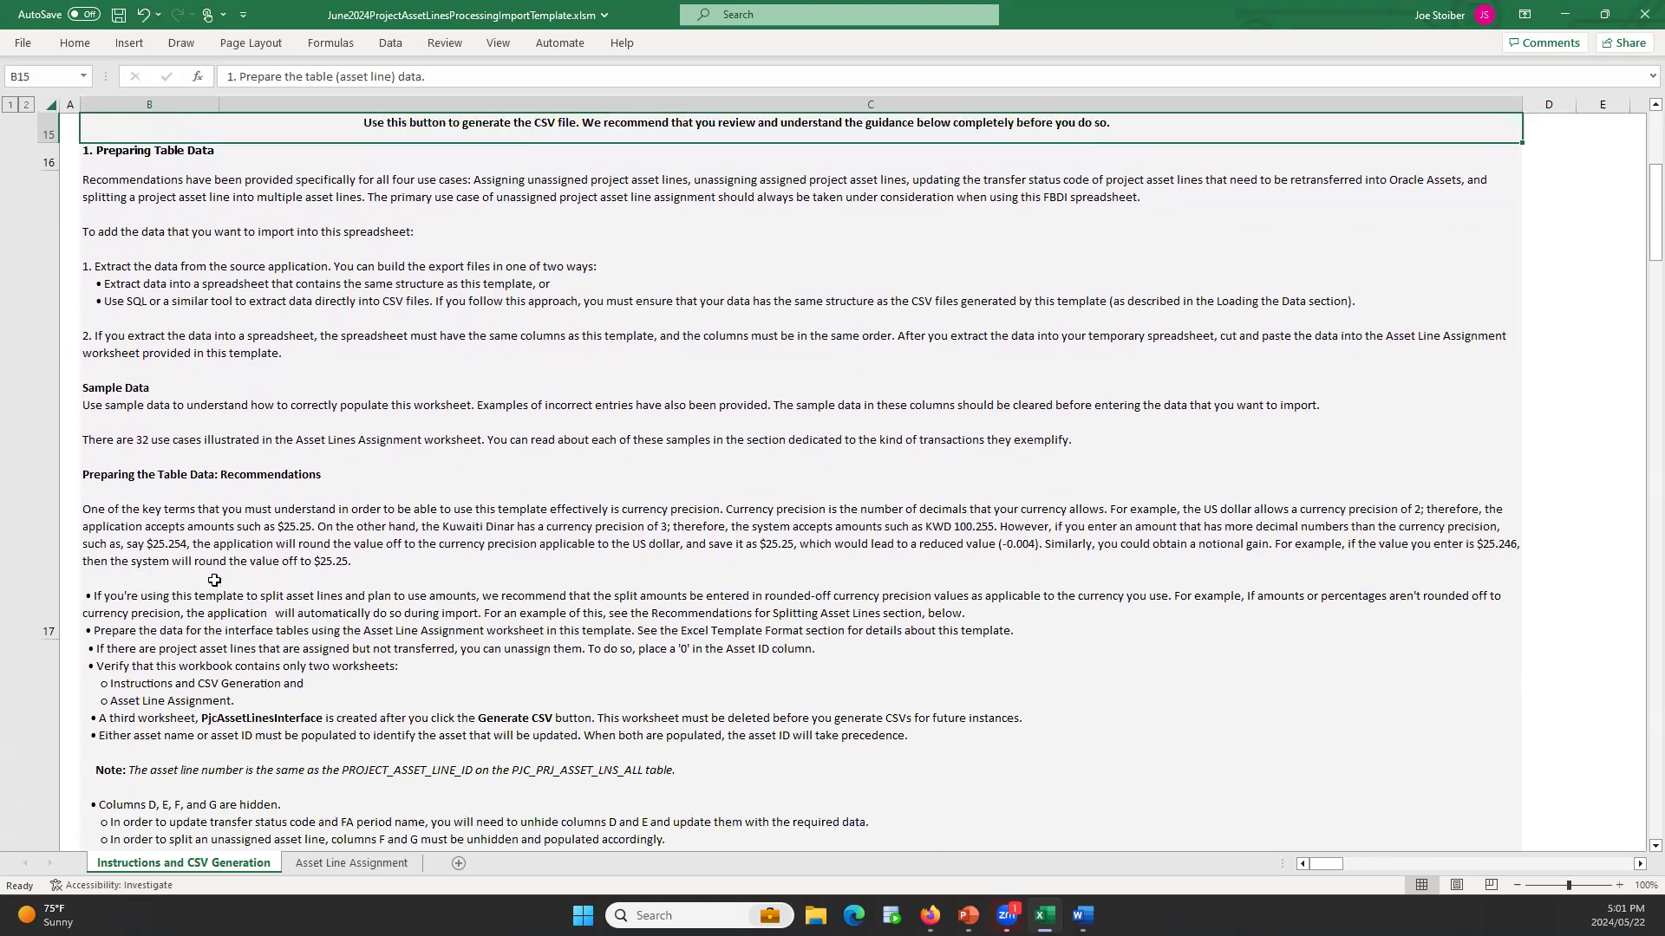
pyautogui.scroll(-2, 214, 586)
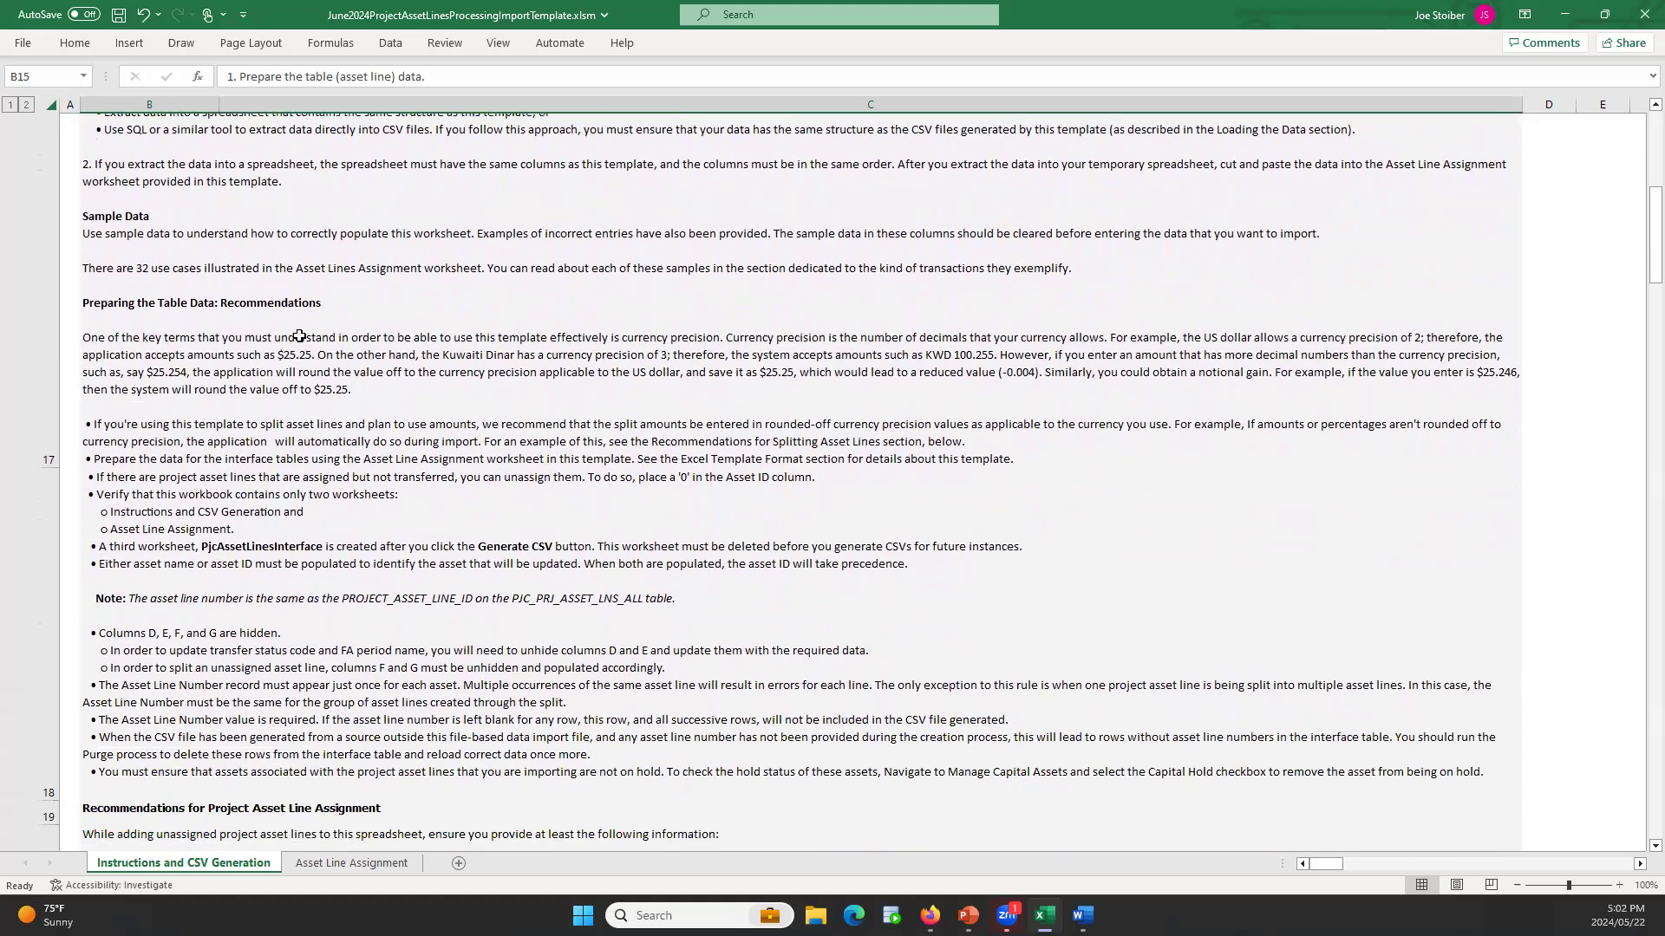
pyautogui.scroll(-6, 258, 547)
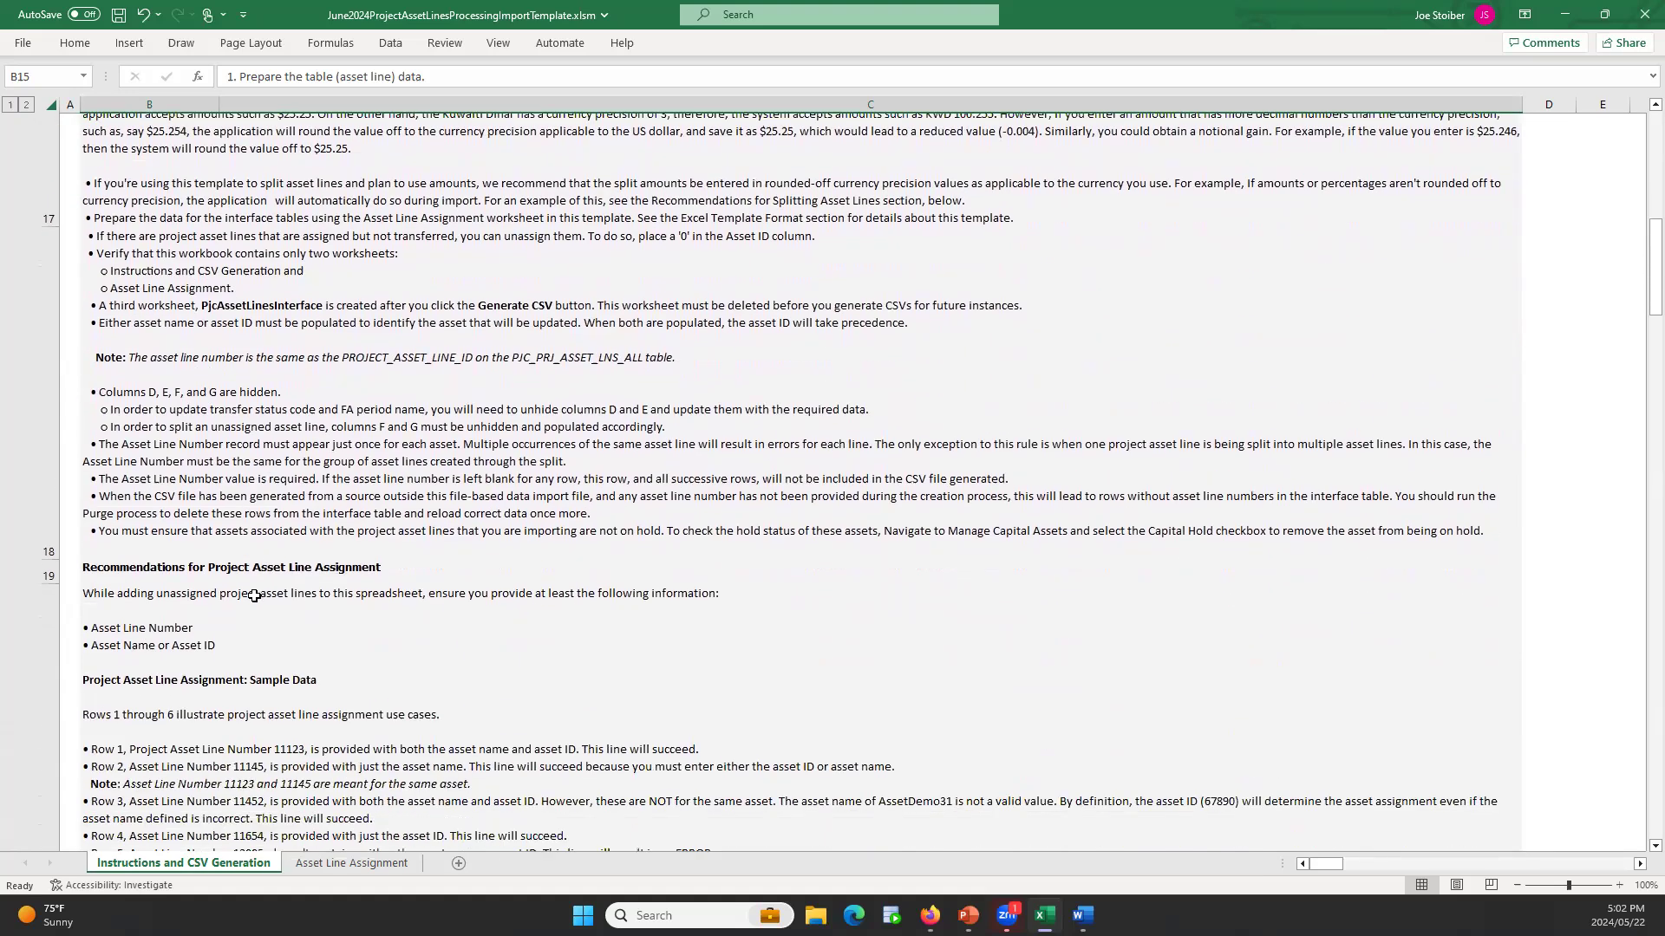
pyautogui.scroll(-5, 257, 611)
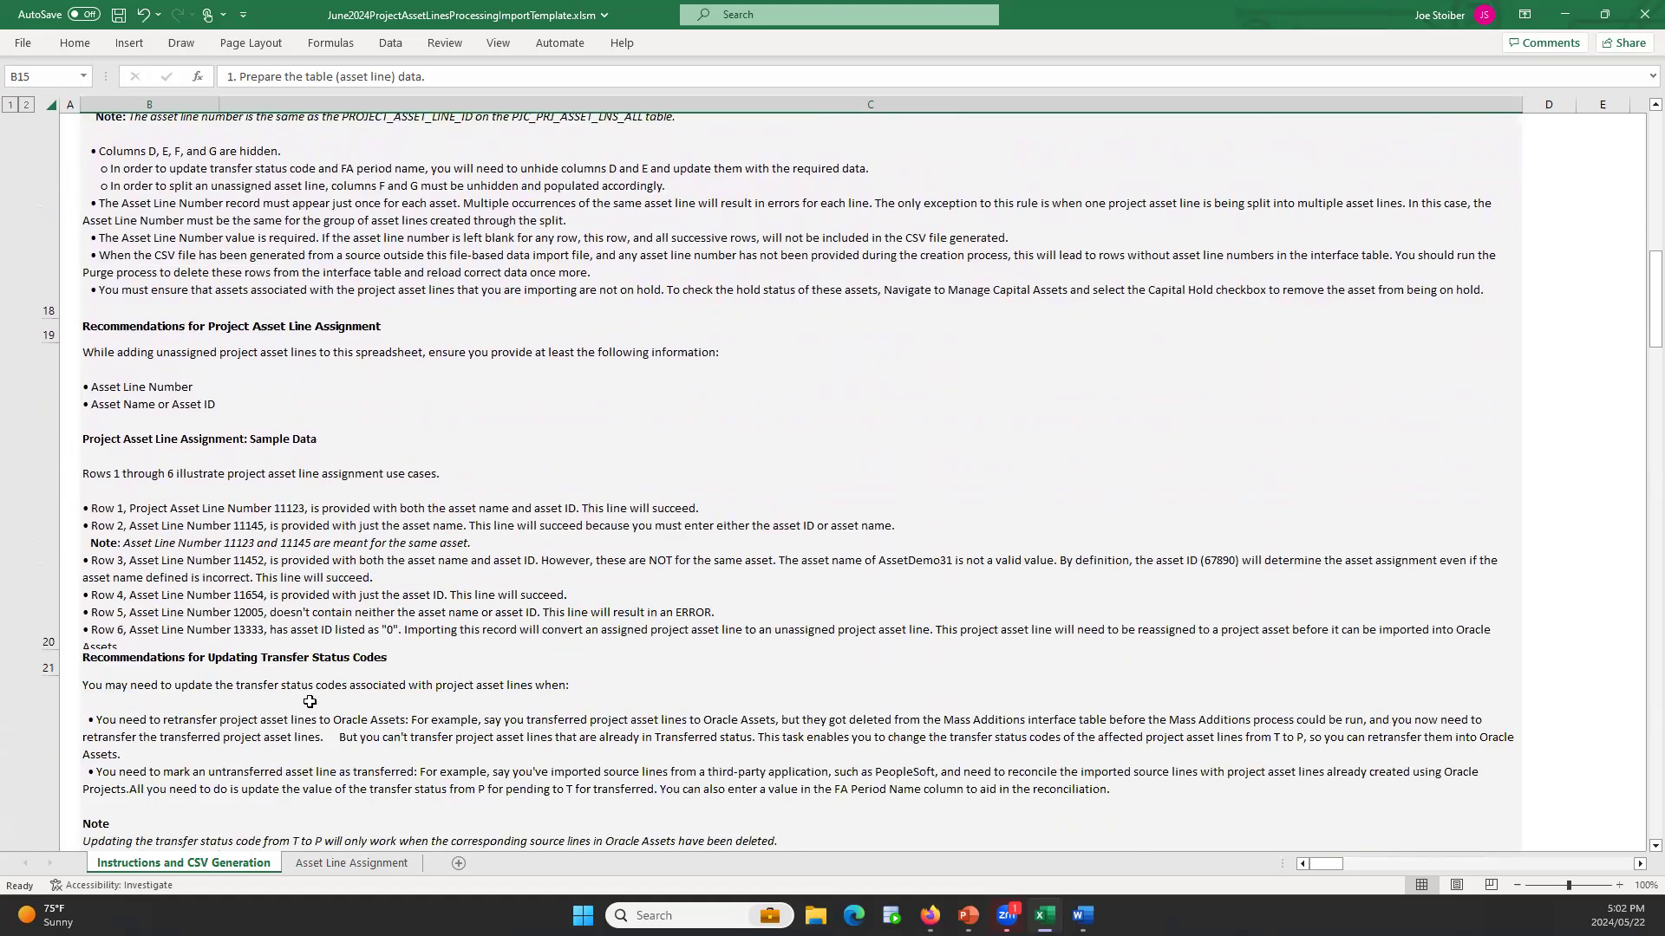
pyautogui.scroll(-7, 308, 691)
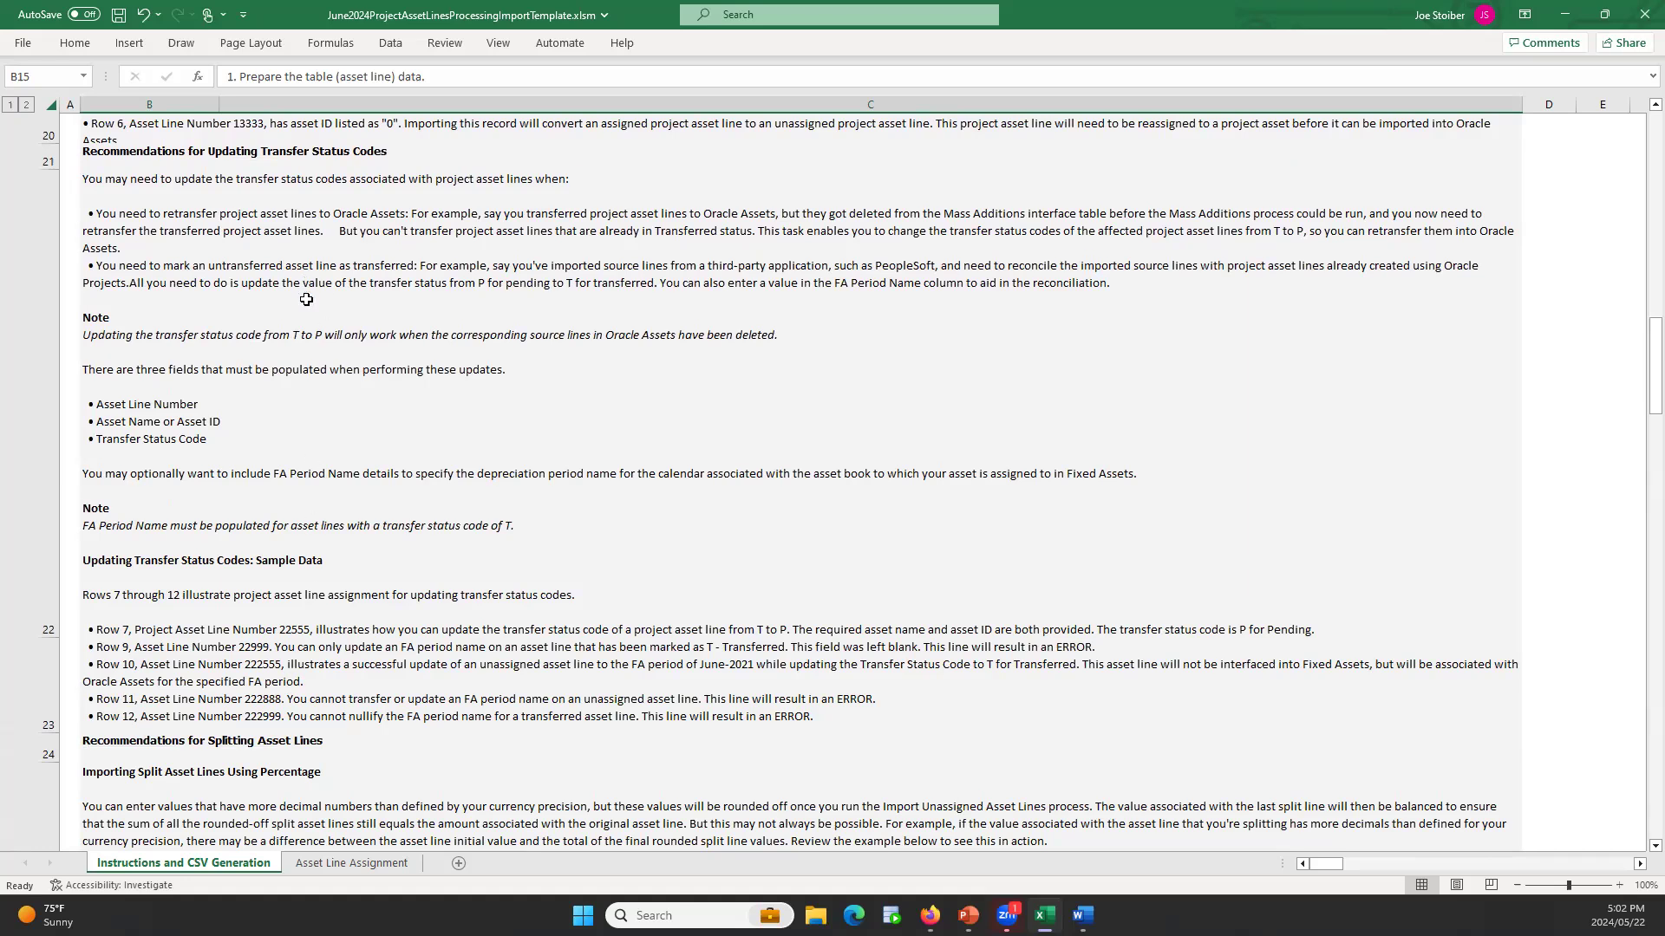
pyautogui.scroll(-3, 299, 347)
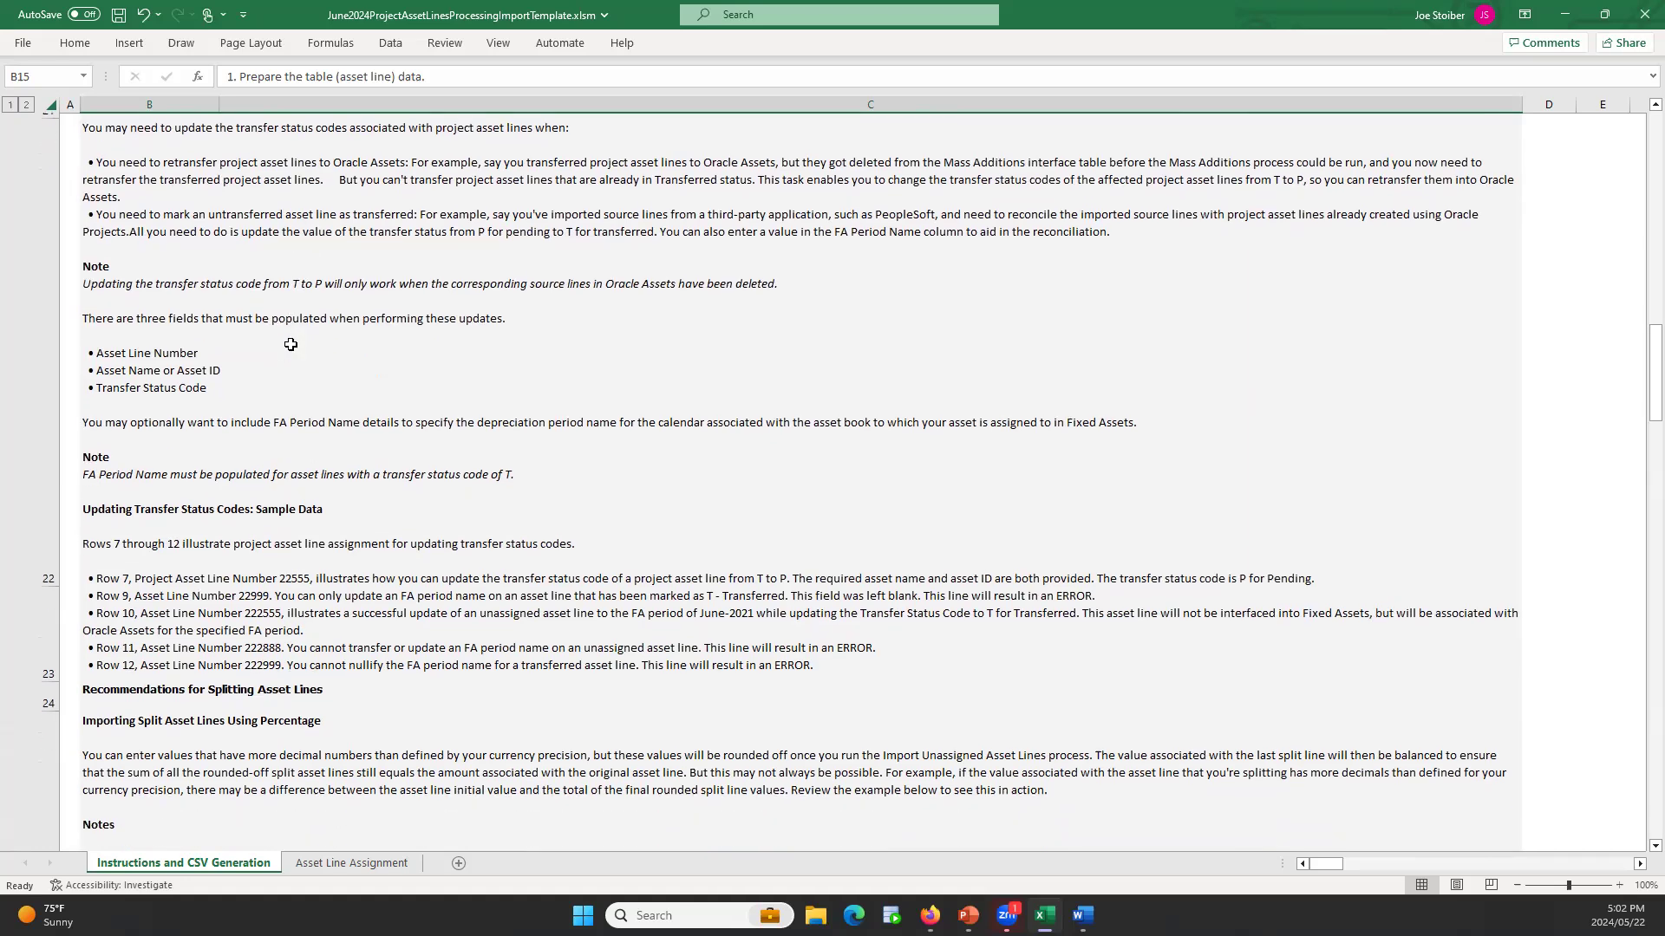
pyautogui.scroll(-3, 305, 400)
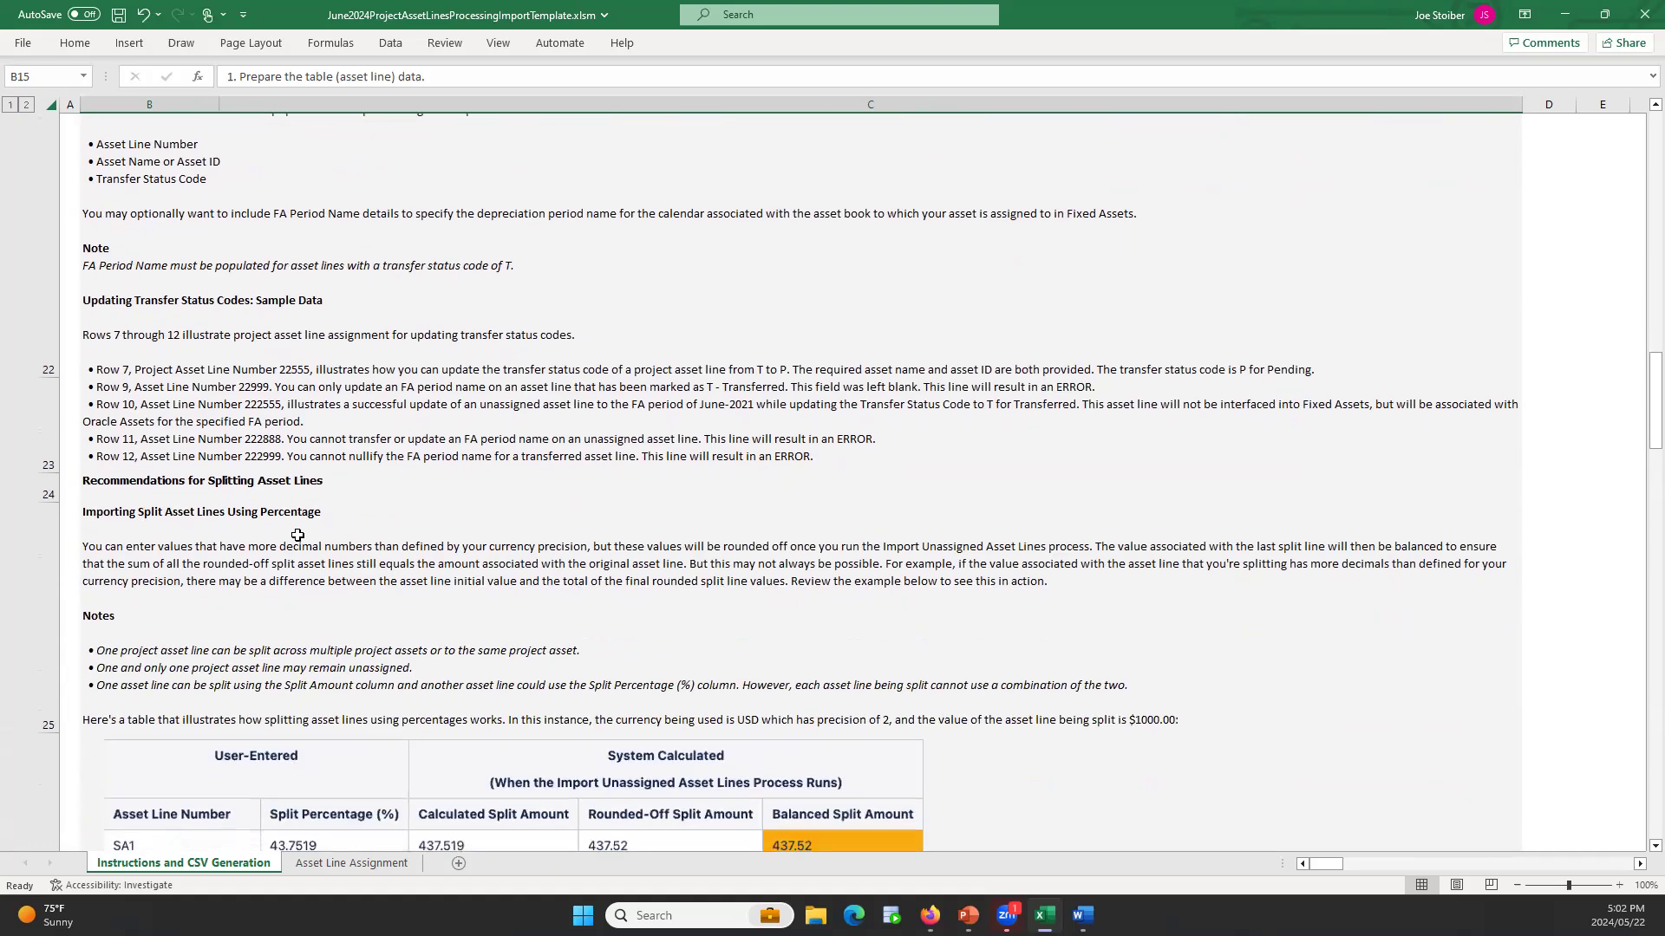
pyautogui.scroll(-4, 295, 568)
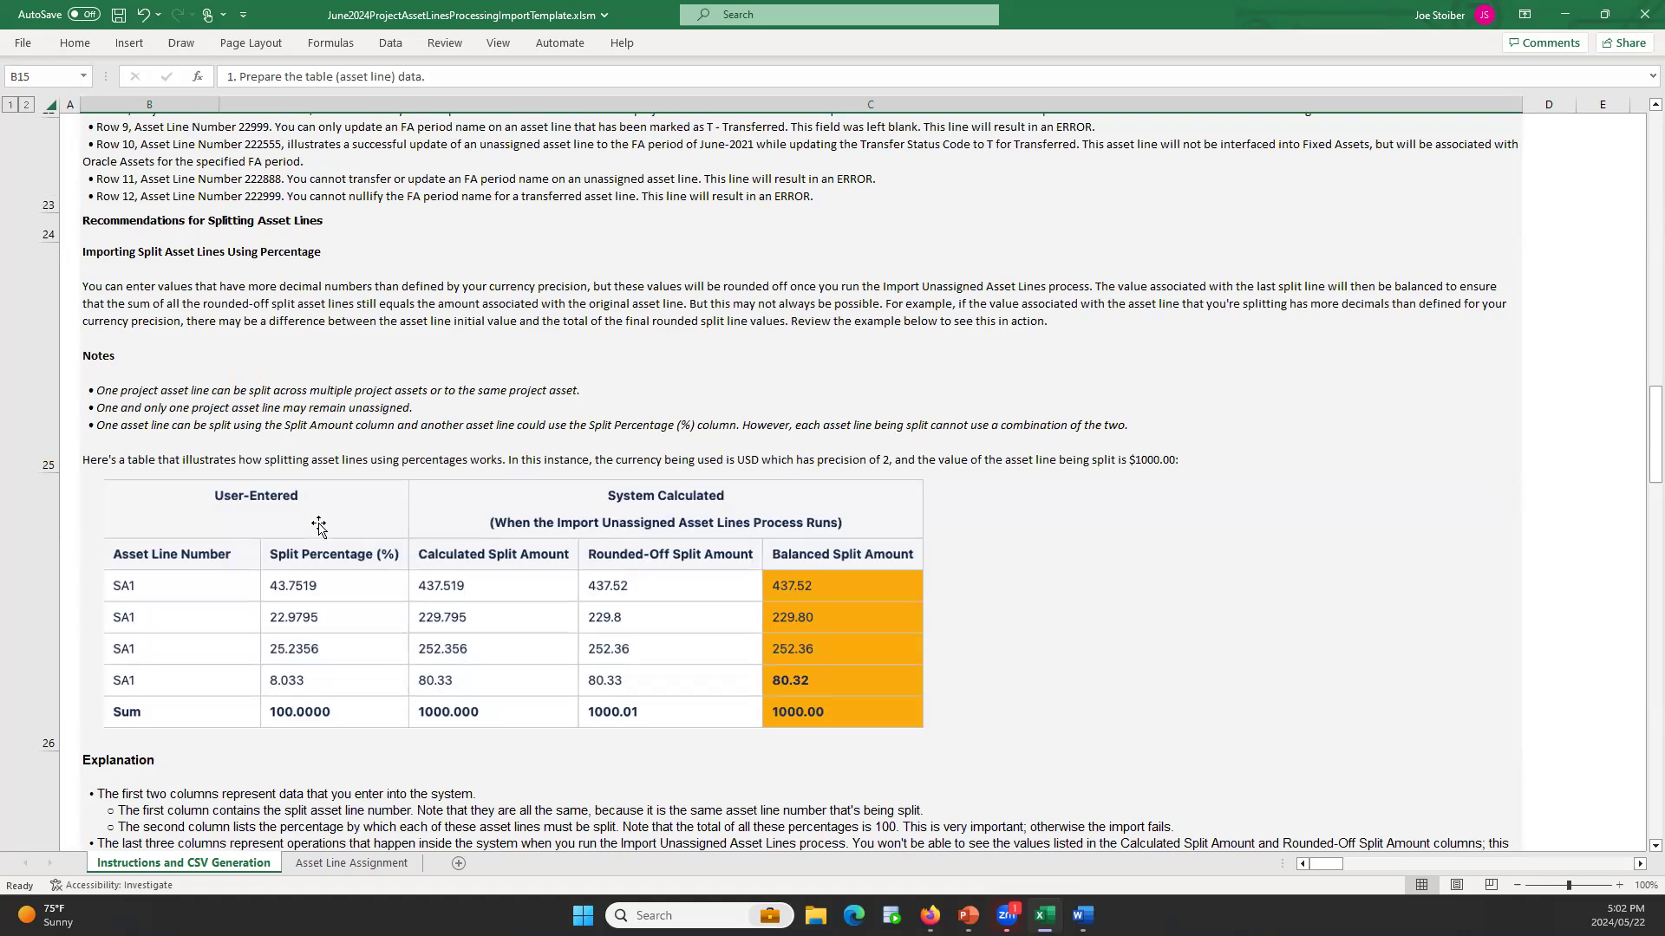
pyautogui.scroll(-2, 319, 526)
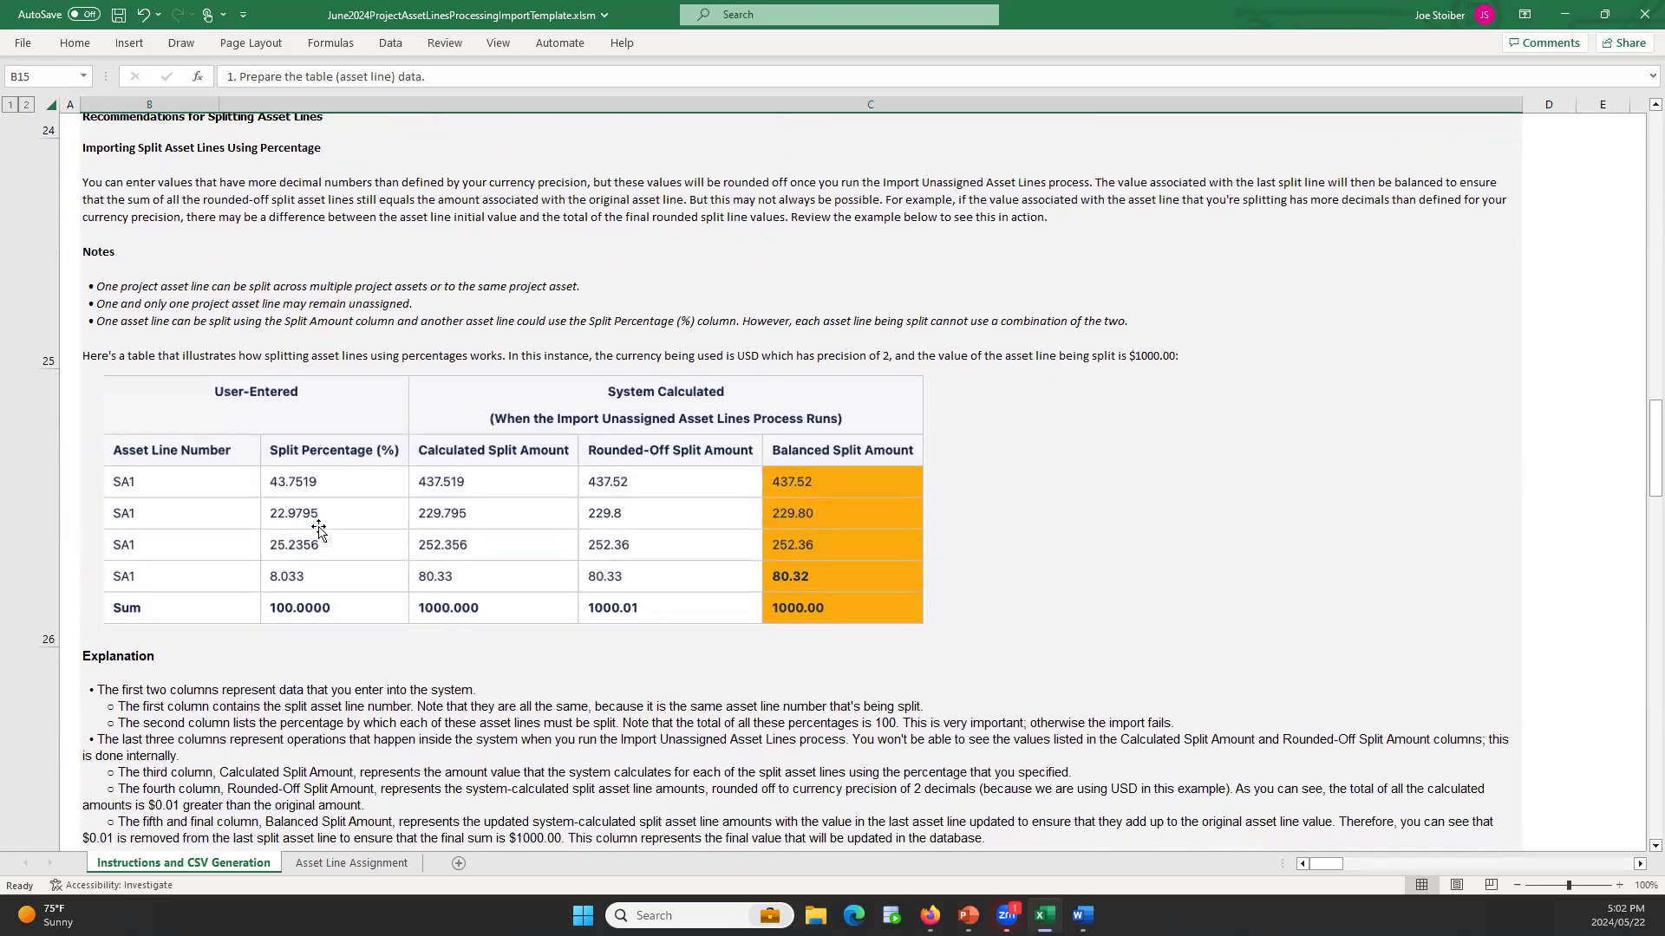
pyautogui.scroll(-9, 321, 534)
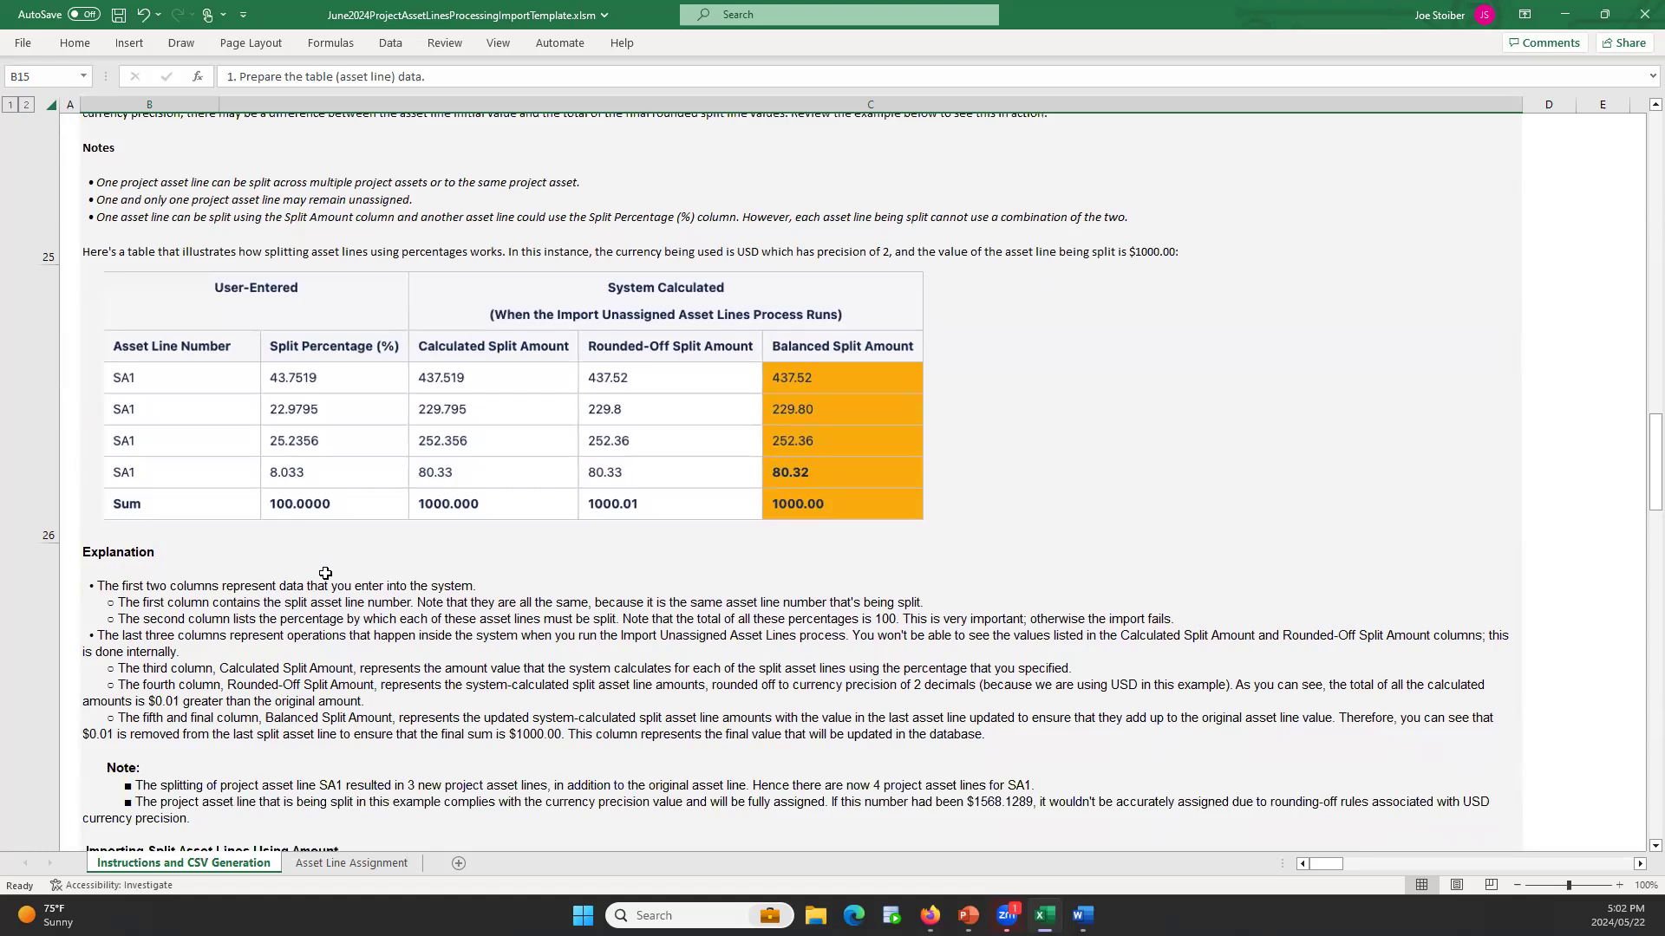
pyautogui.scroll(-10, 328, 573)
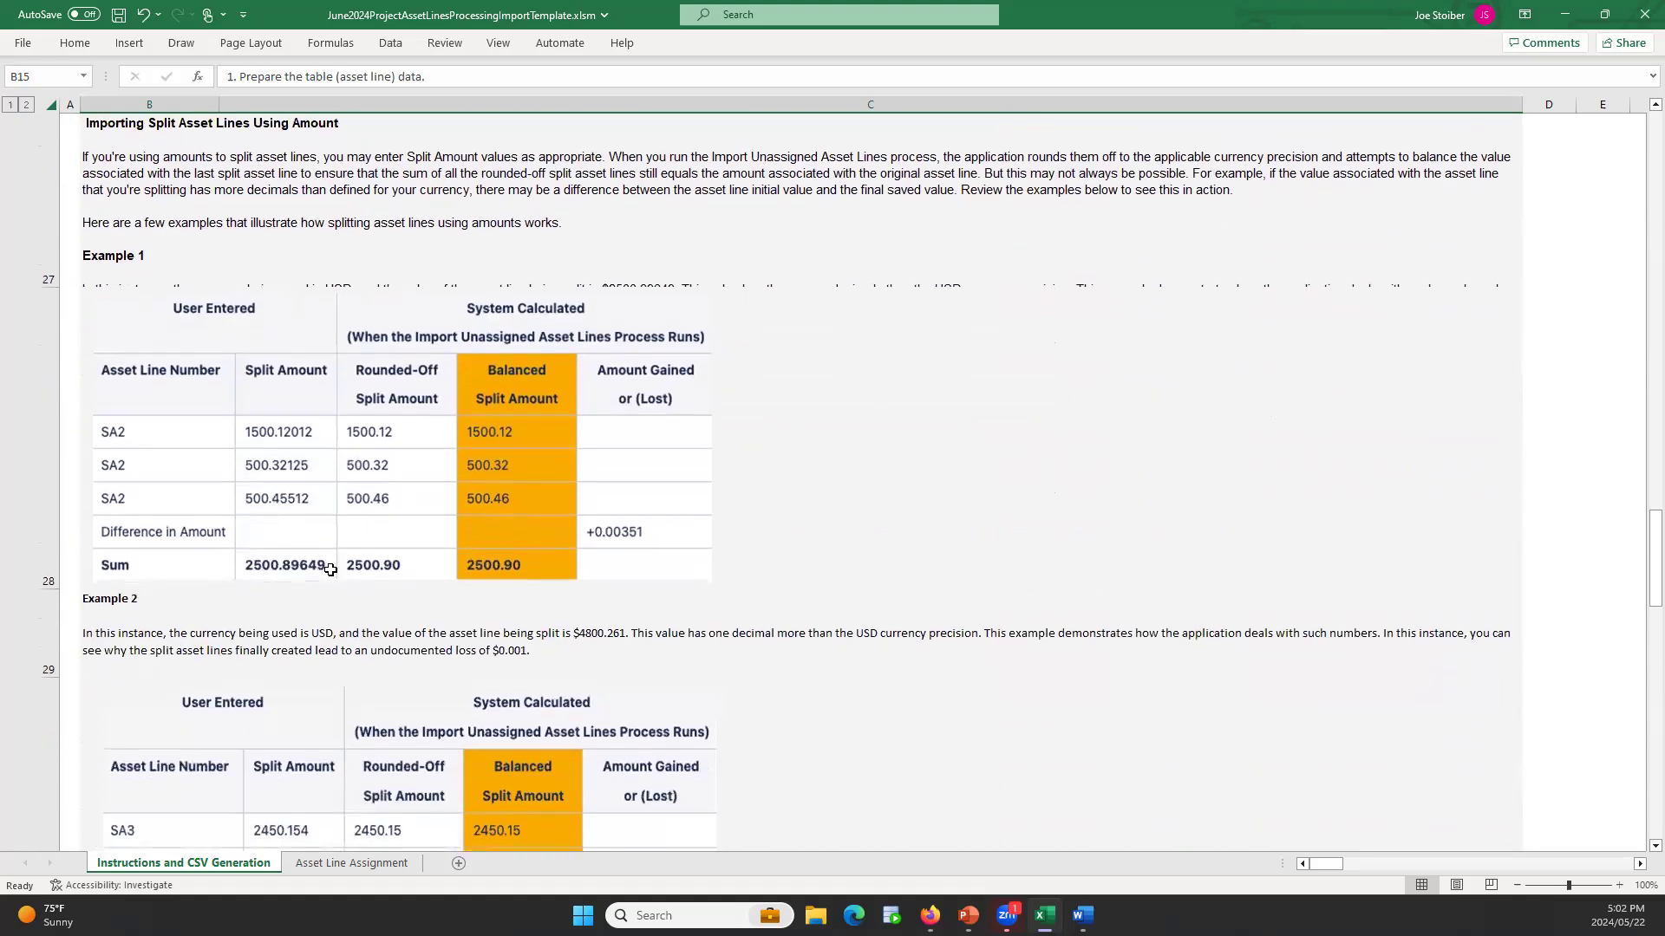
pyautogui.scroll(-11, 334, 578)
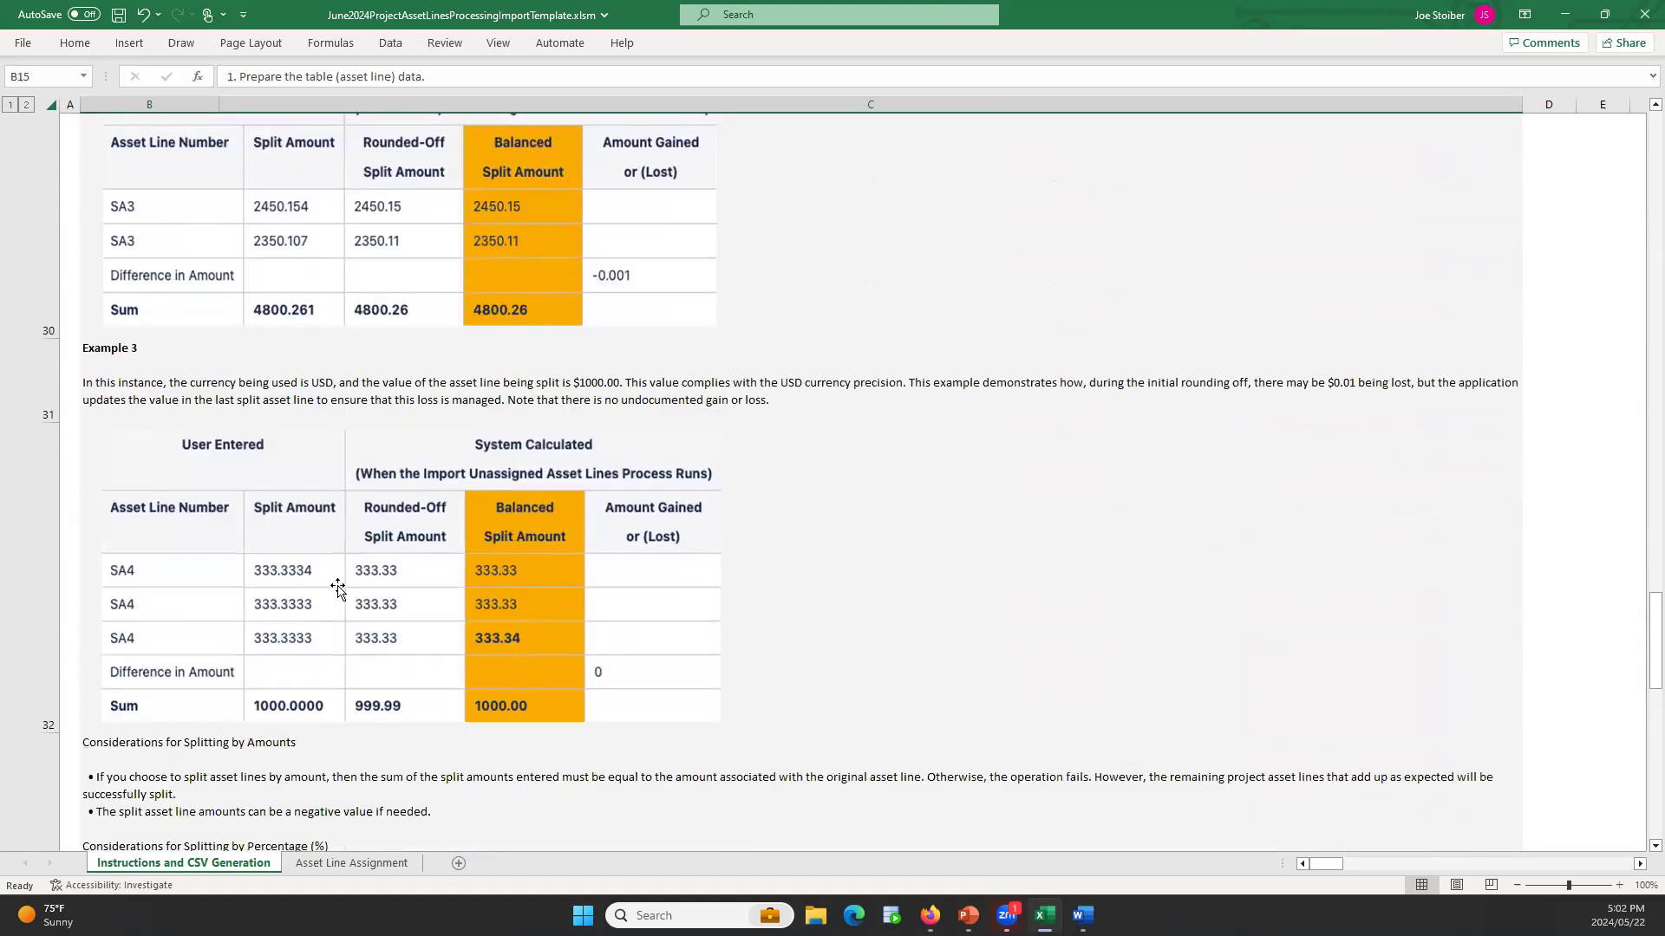
pyautogui.scroll(-9, 347, 632)
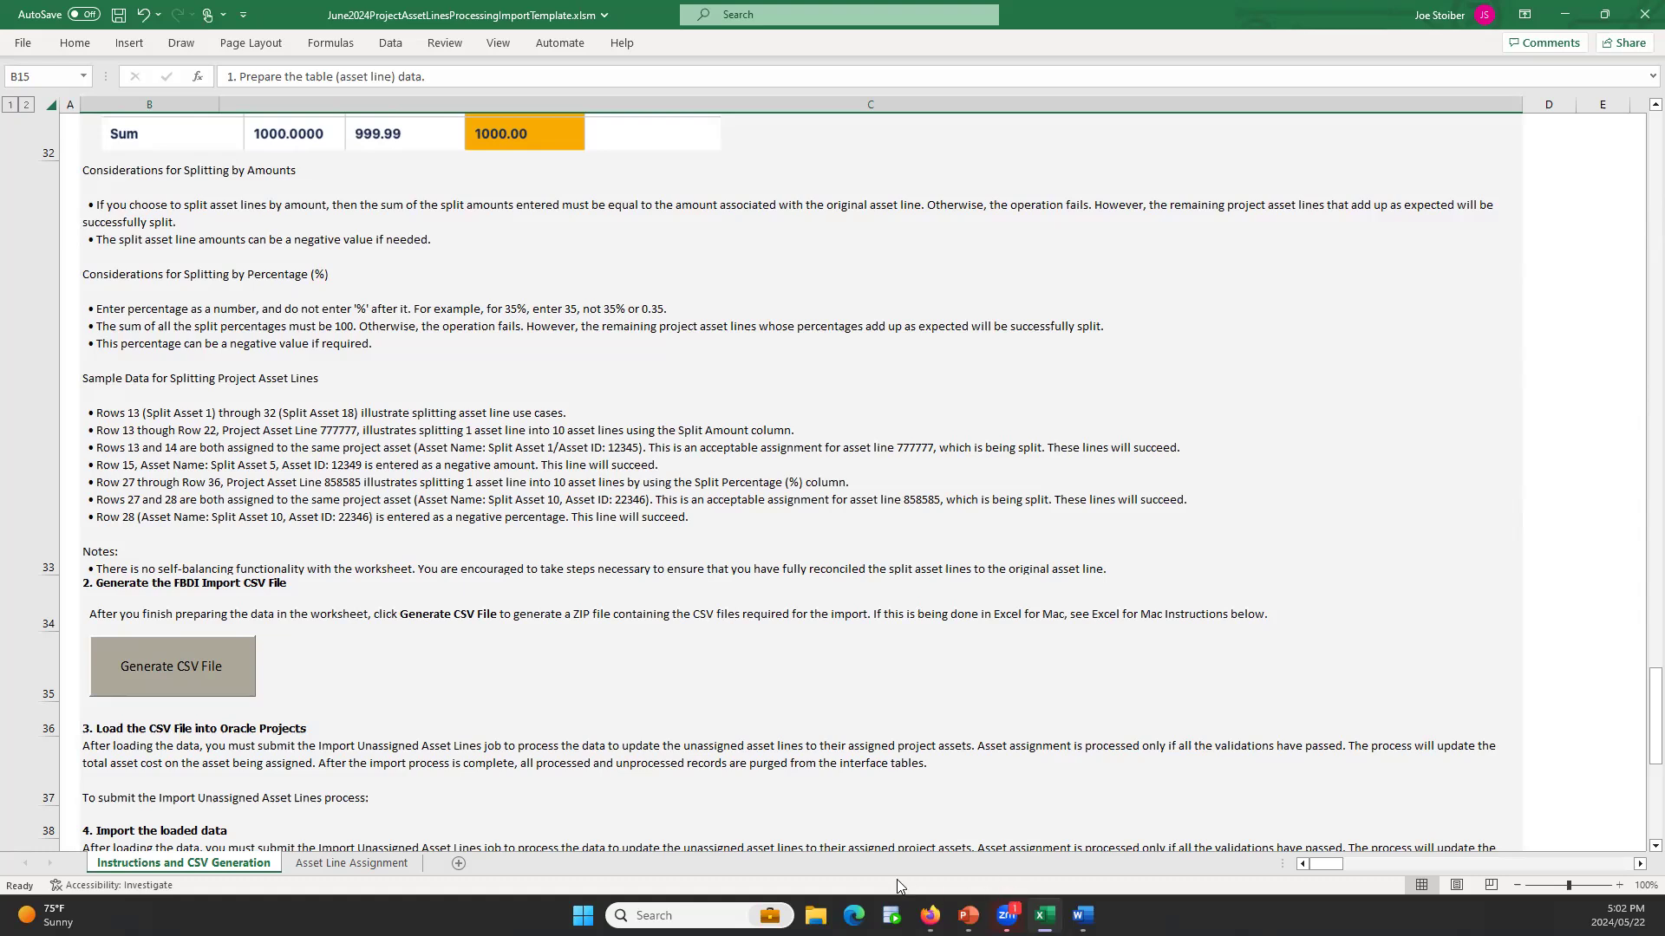
# On the Asset Line Assignment sheet, unhide the columns between Asset ID and column H
pyautogui.click(392, 864)
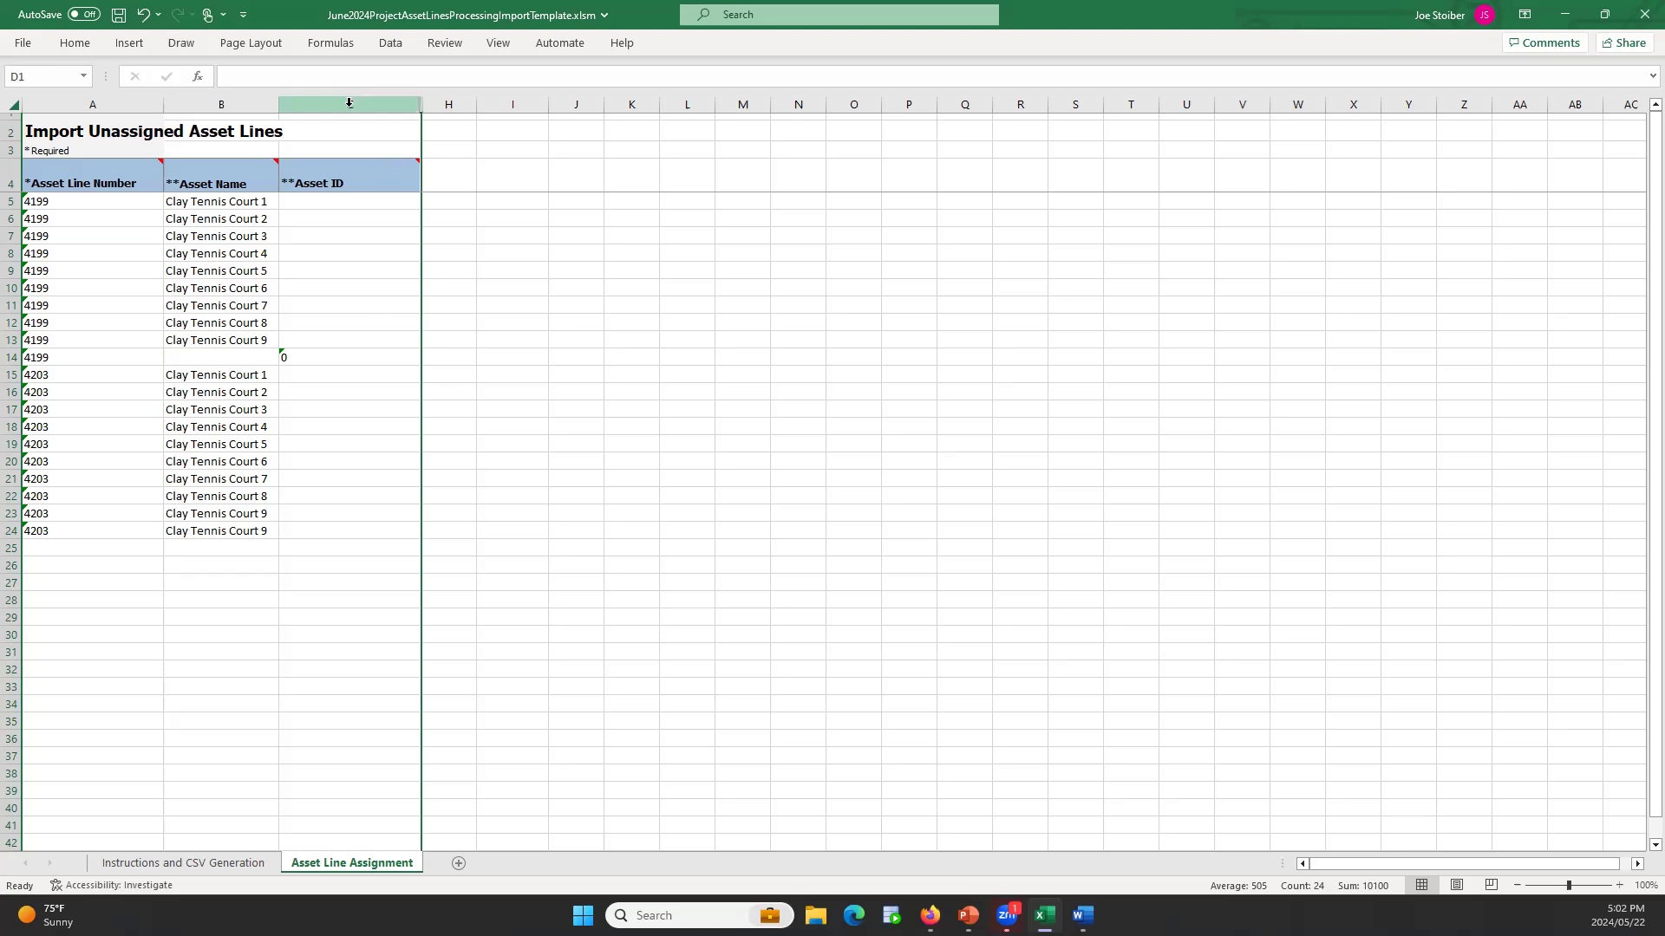
pyautogui.moveTo(350, 102); pyautogui.dragTo(458, 108)
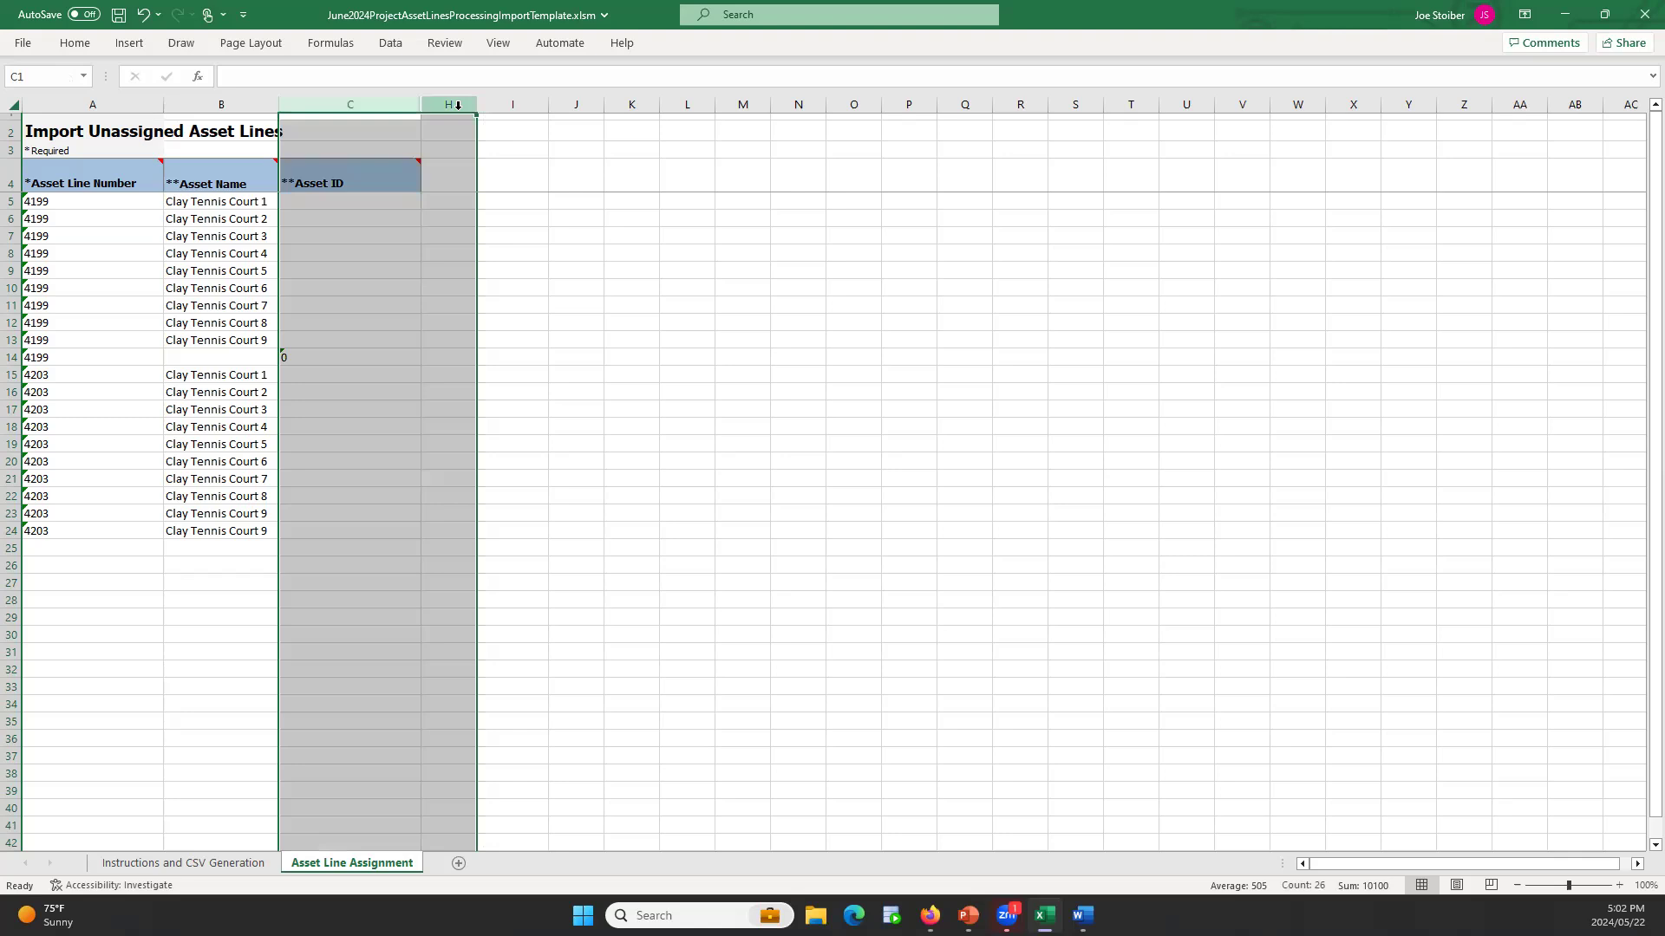
pyautogui.rightClick(458, 102)
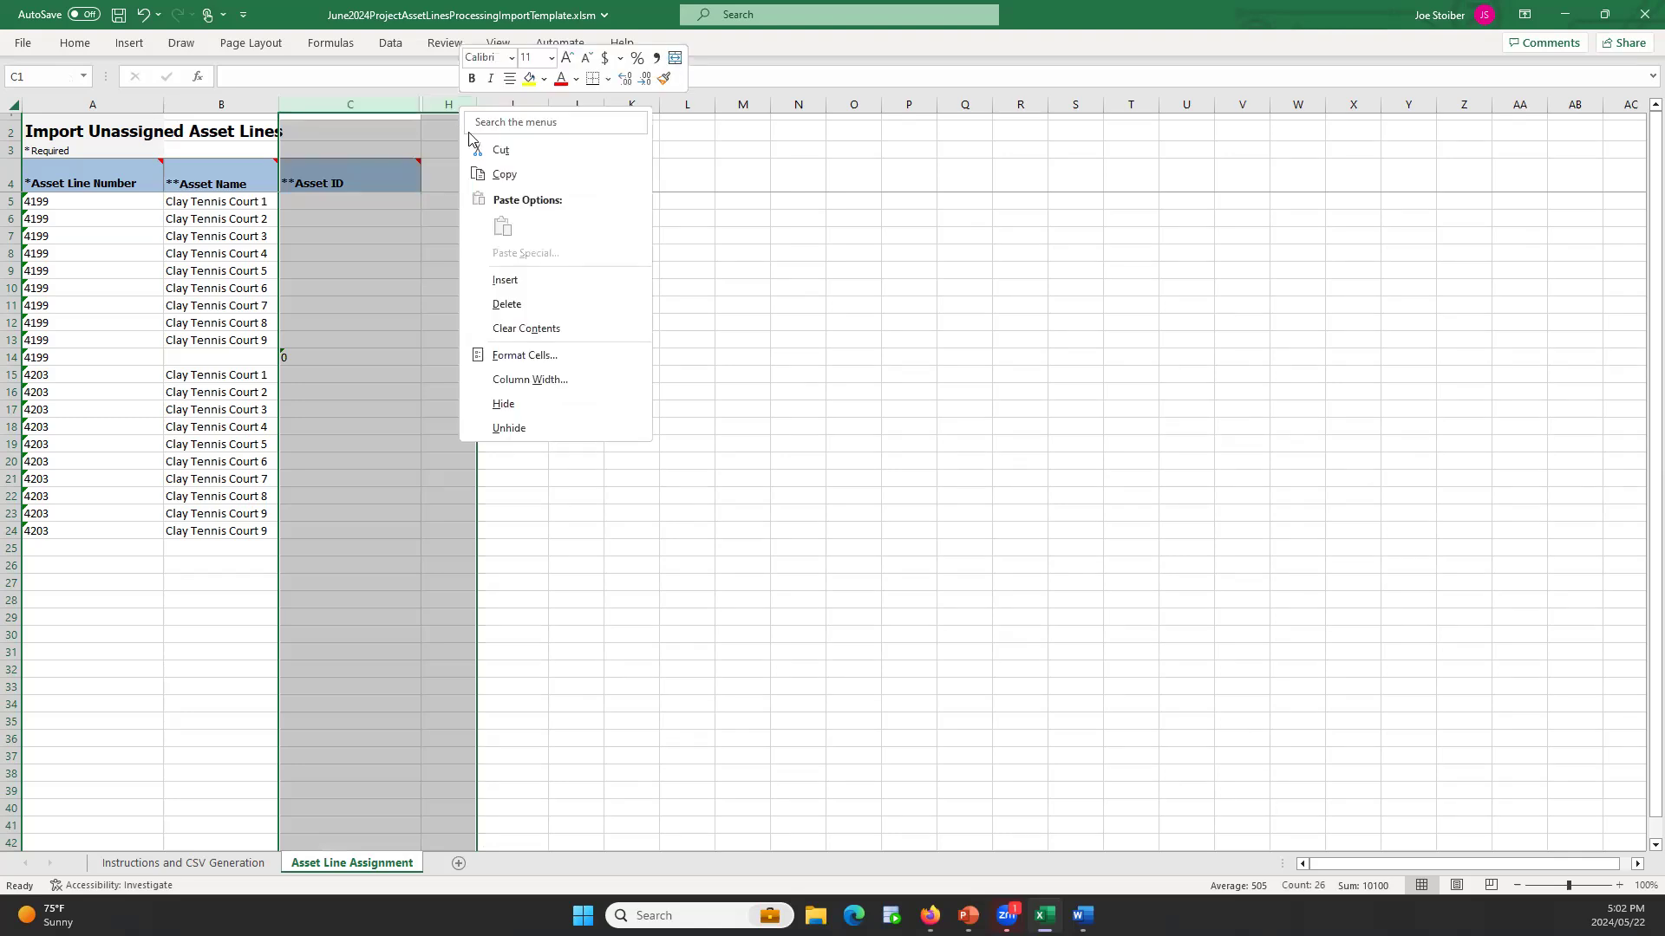
pyautogui.click(509, 429)
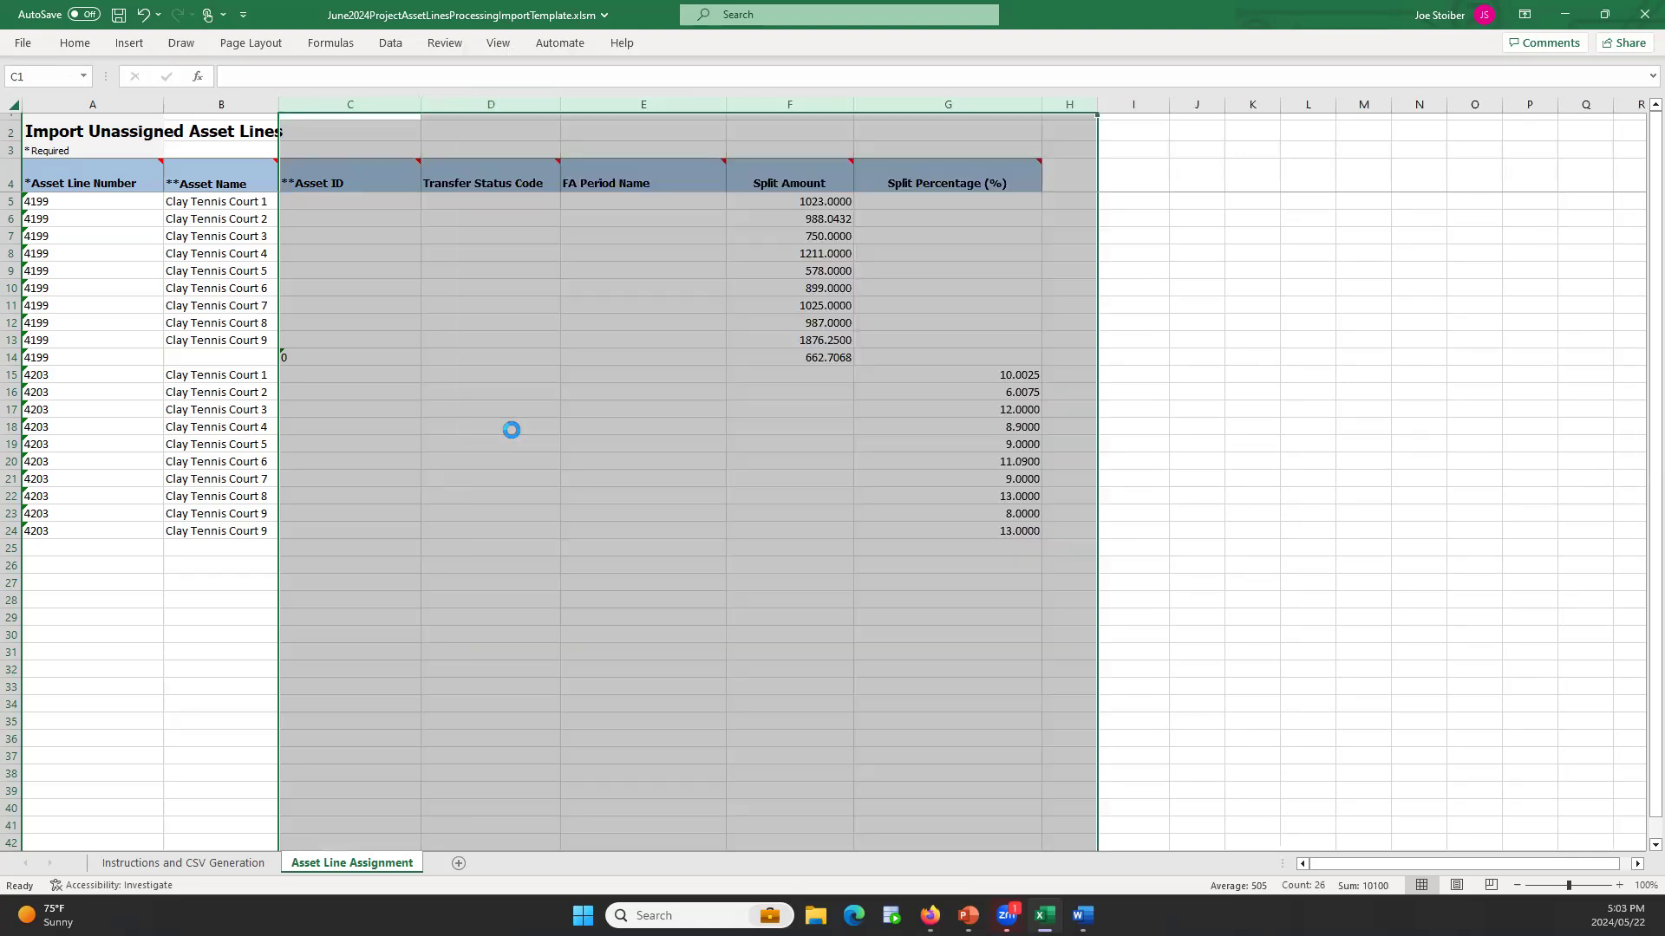
pyautogui.click(509, 423)
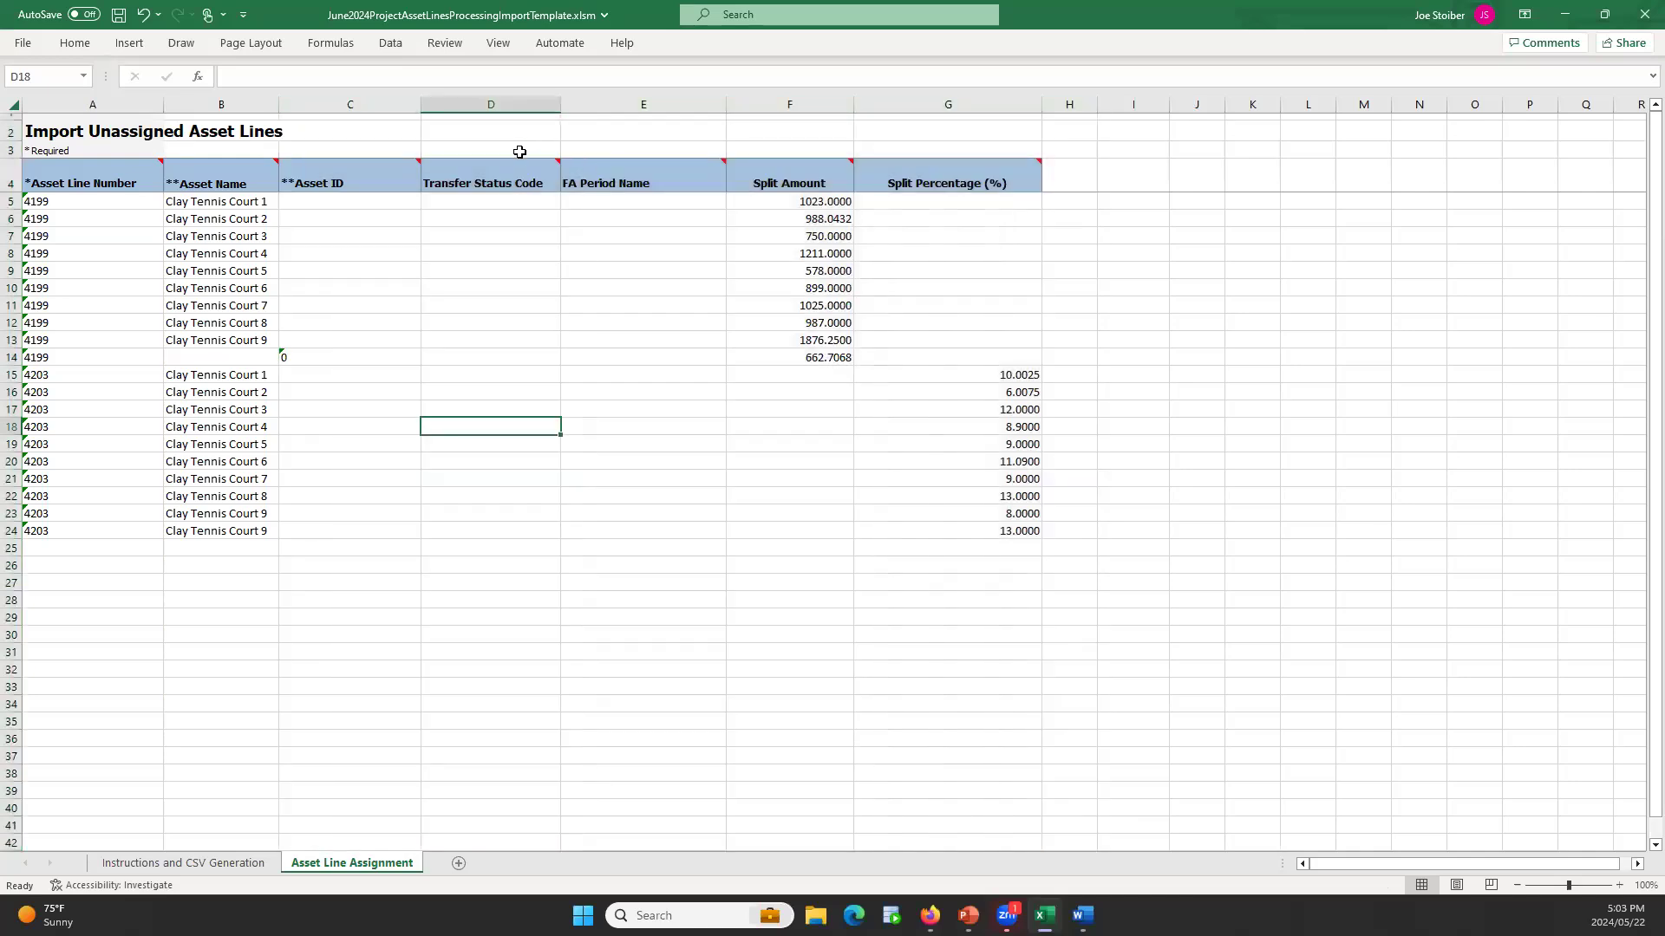
# Examine the split rows of asset lines 4199 and 4203, including repeated and unassigned assets, and check the Split Amount and Split Percentage totals
pyautogui.moveTo(633, 187)
pyautogui.moveTo(783, 111); pyautogui.dragTo(903, 121)
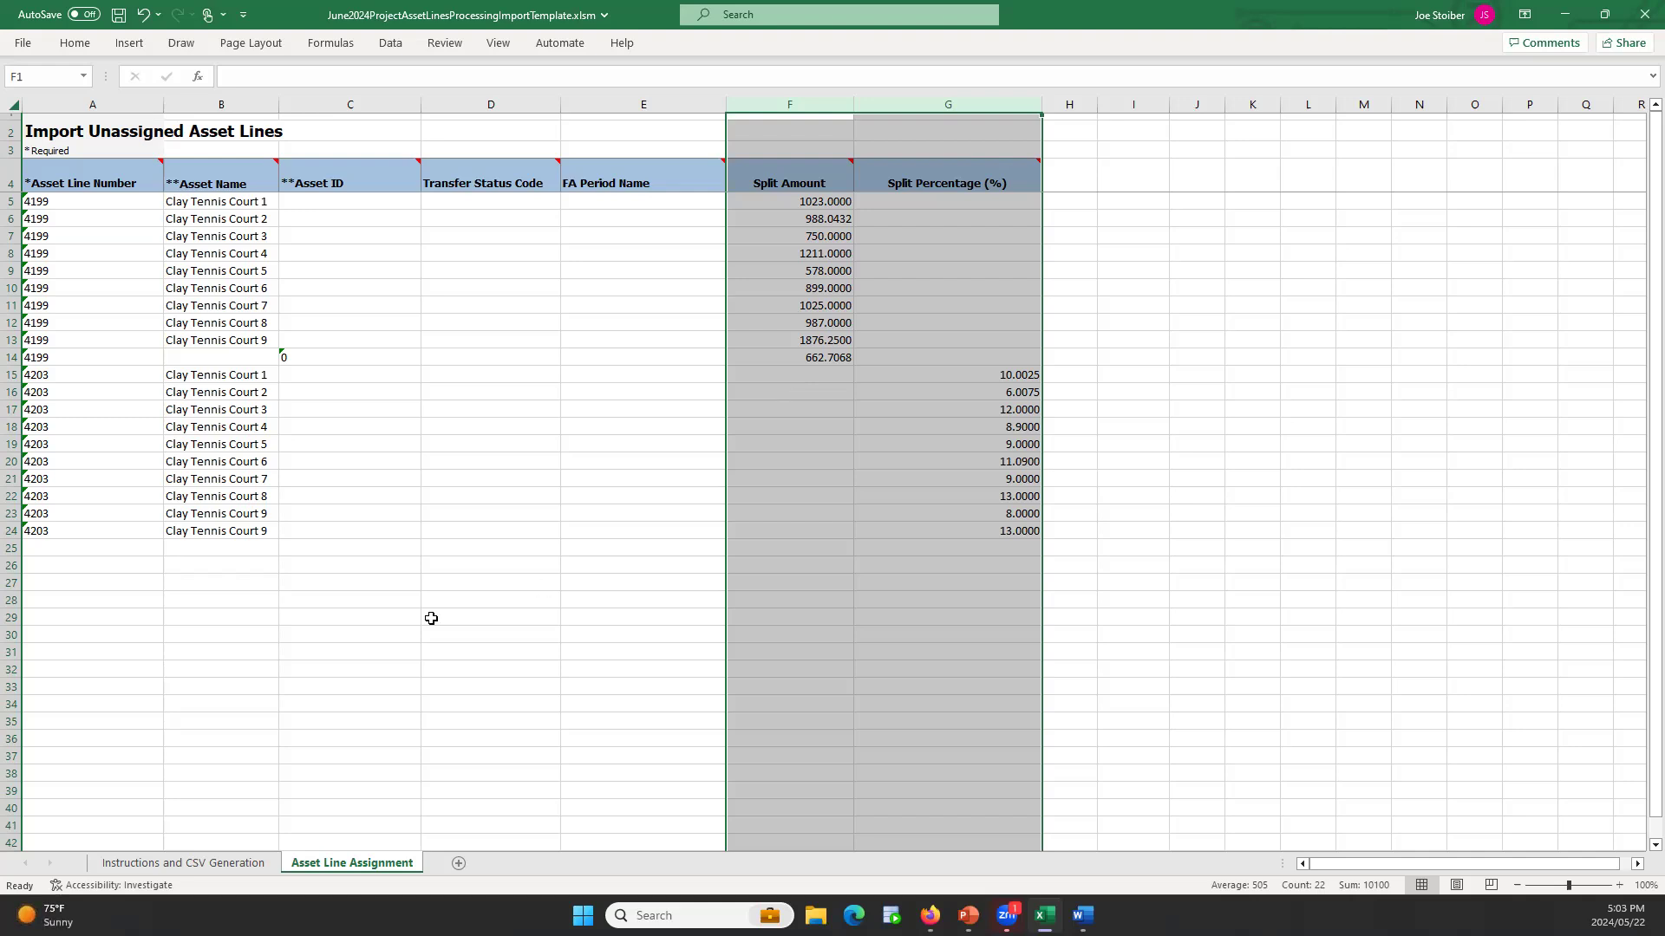
pyautogui.moveTo(46, 205); pyautogui.dragTo(70, 354)
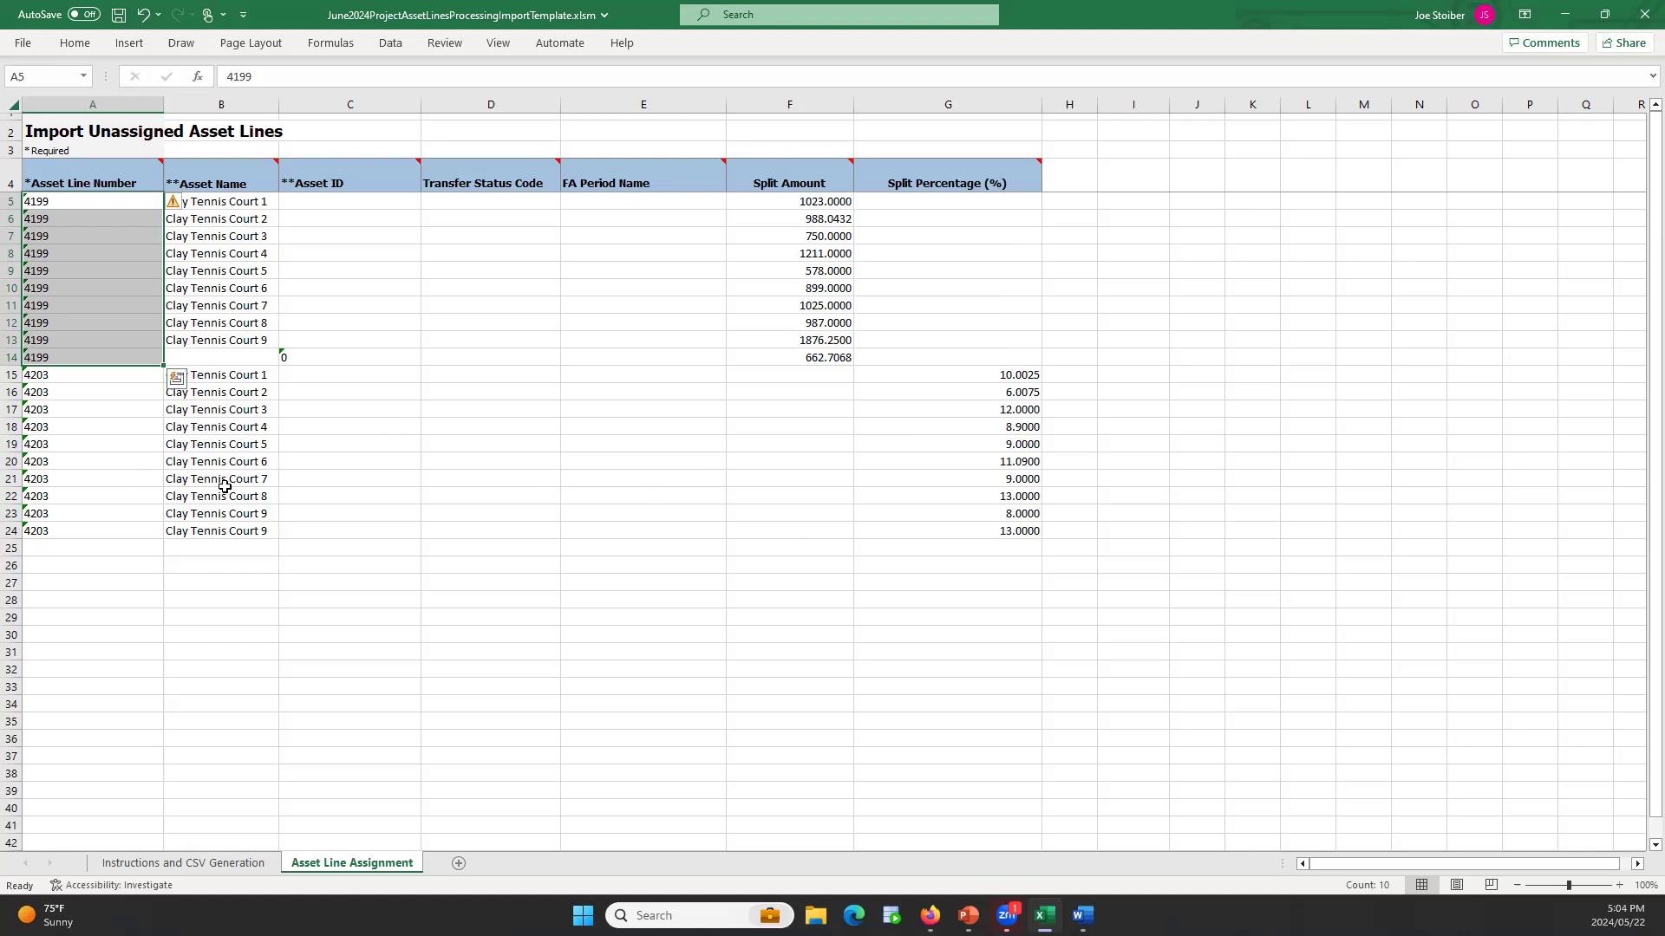
pyautogui.moveTo(802, 207); pyautogui.dragTo(53, 355)
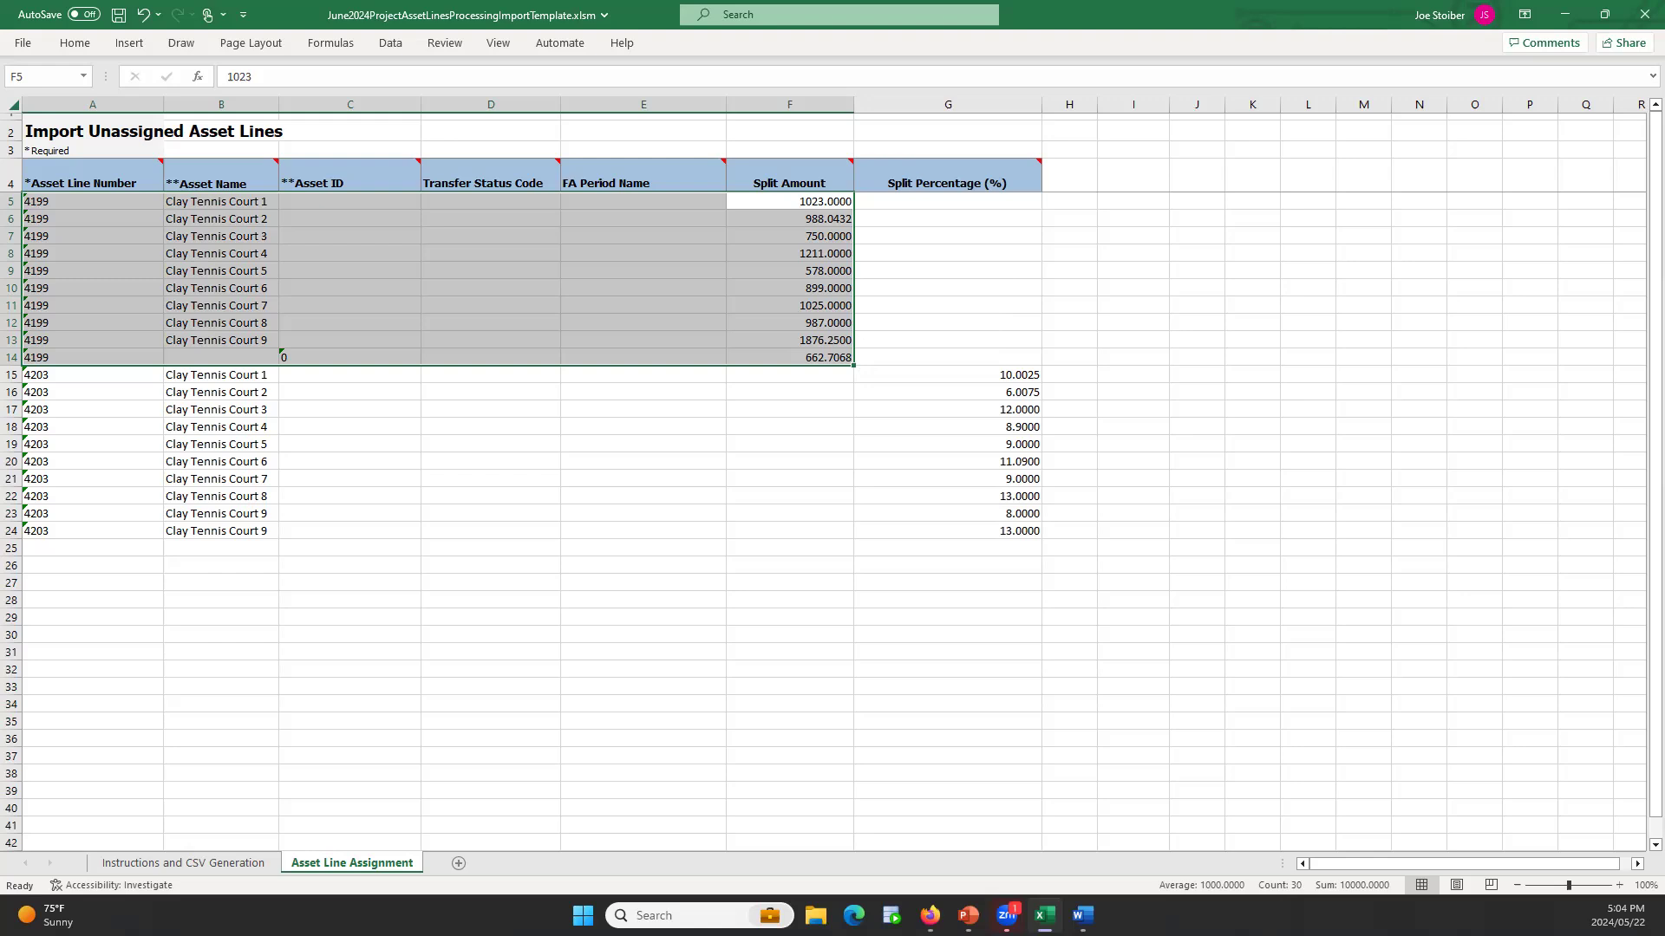
pyautogui.click(346, 583)
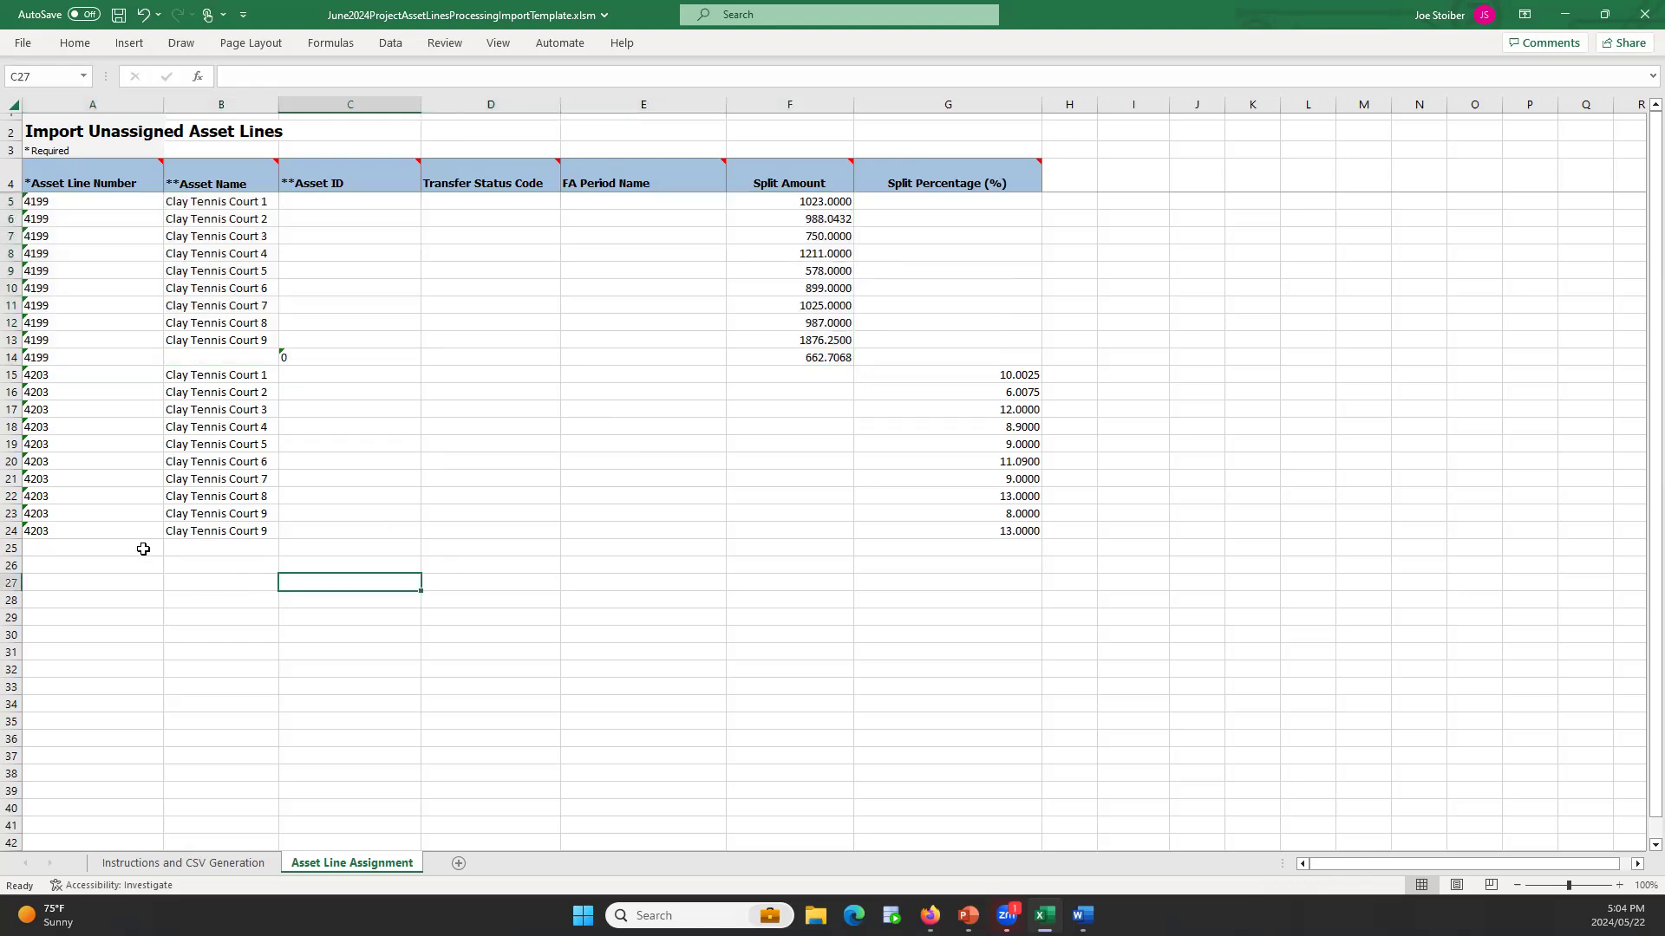
pyautogui.moveTo(78, 517); pyautogui.dragTo(187, 531)
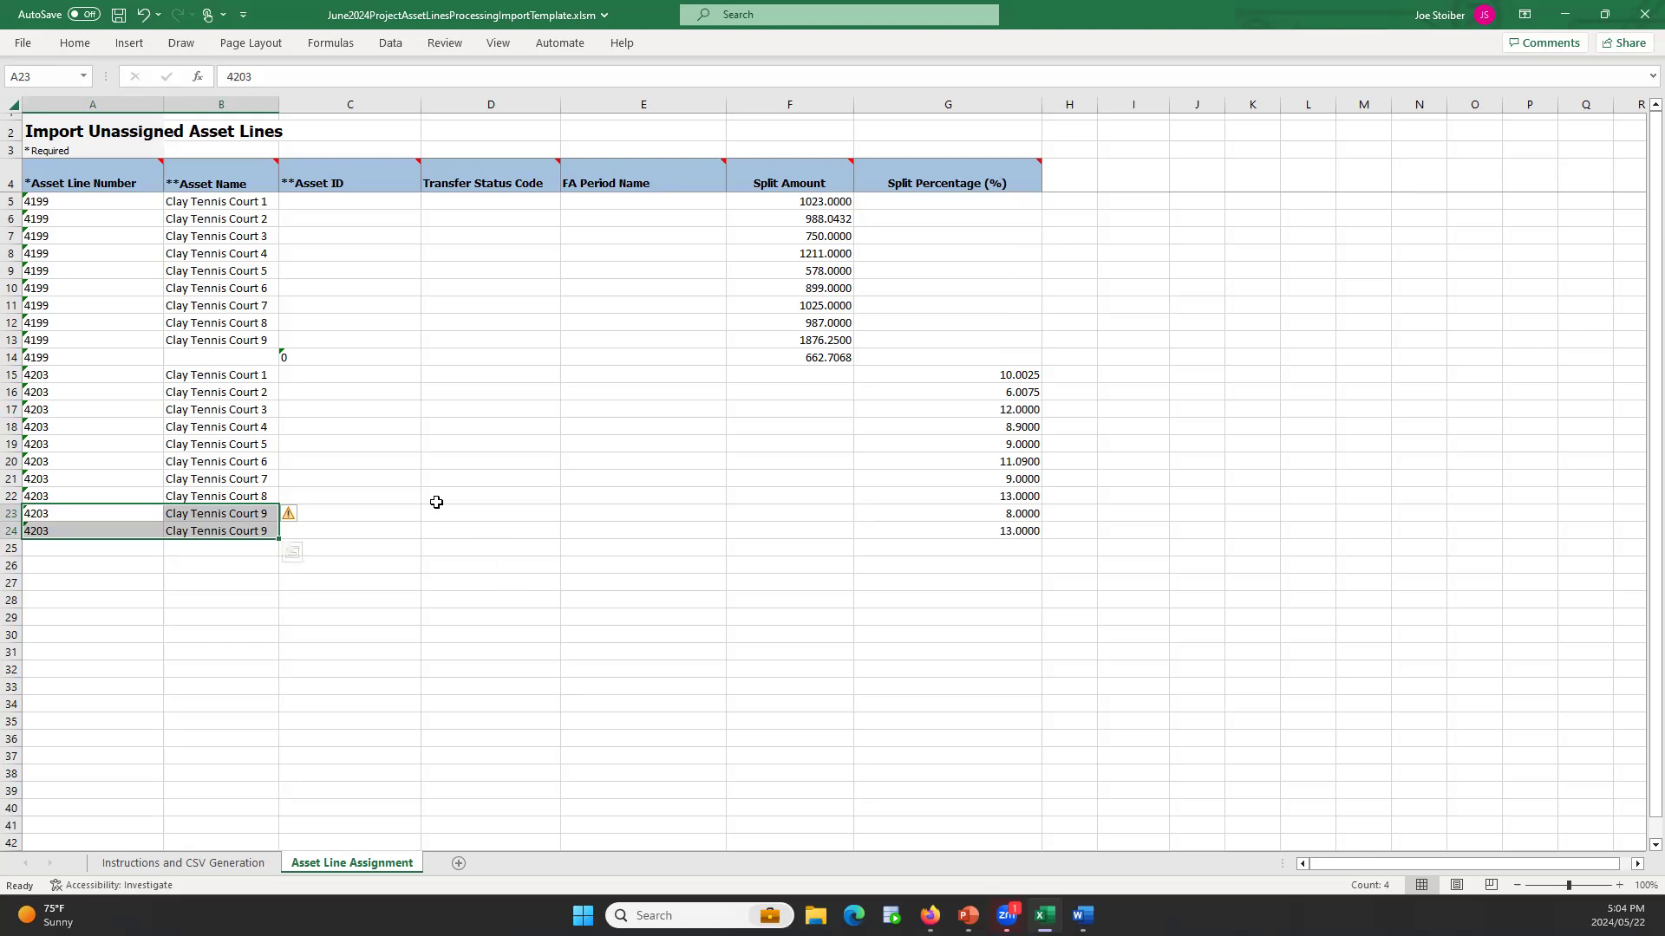
pyautogui.click(126, 359)
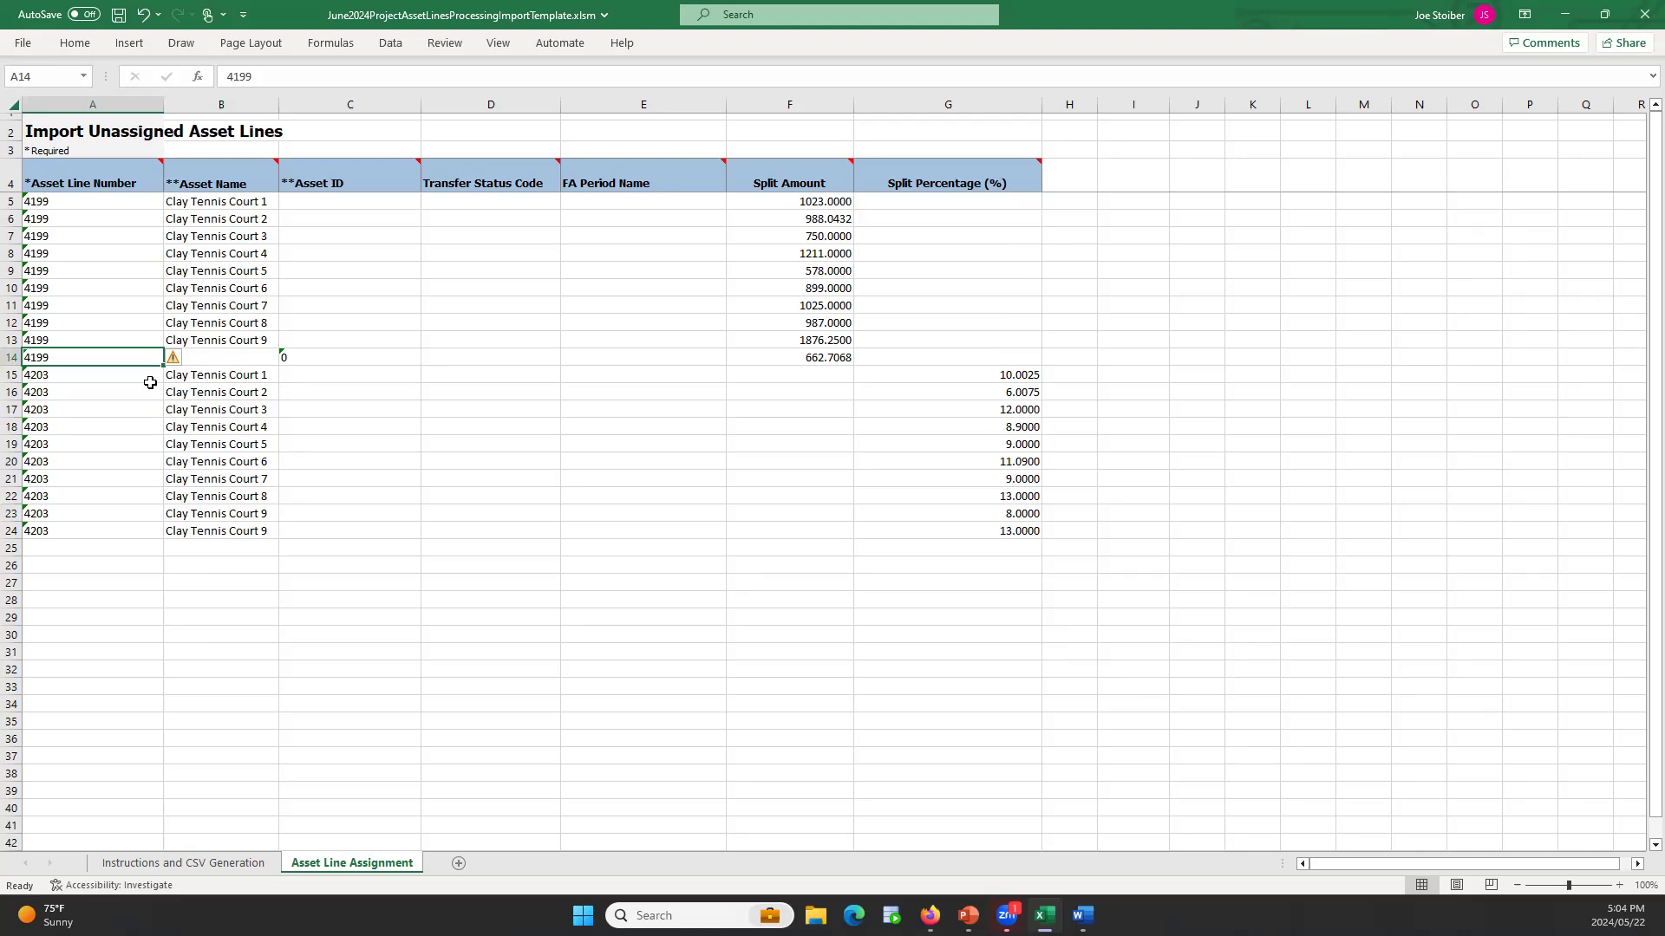
pyautogui.click(319, 360)
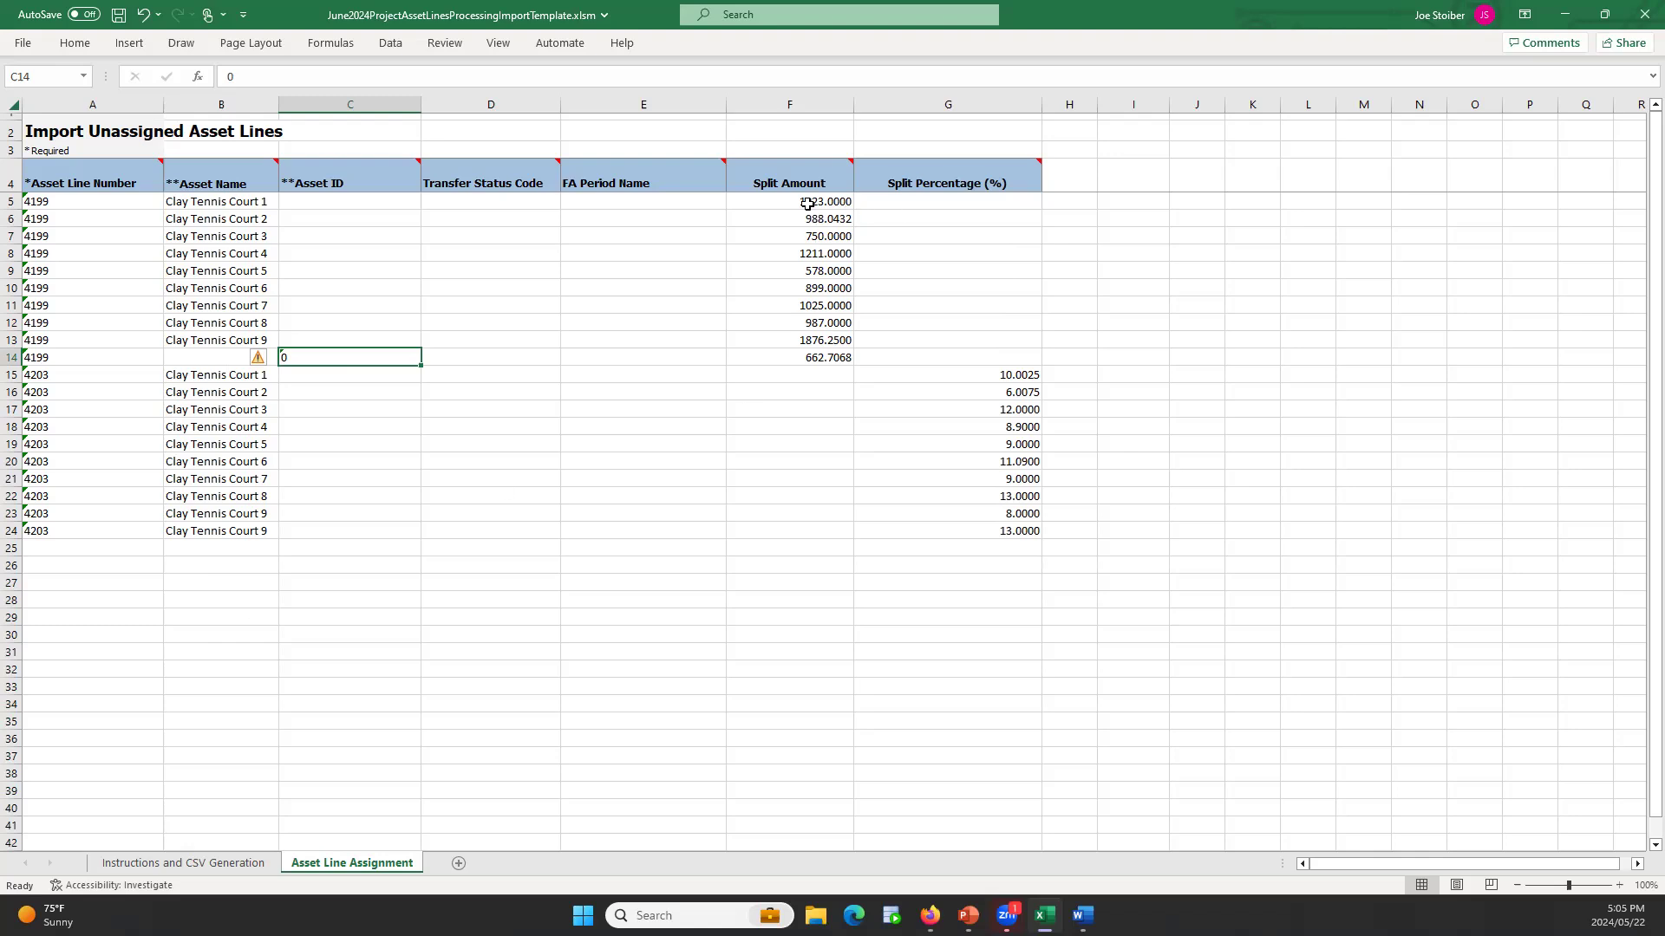
pyautogui.moveTo(807, 204); pyautogui.dragTo(796, 358)
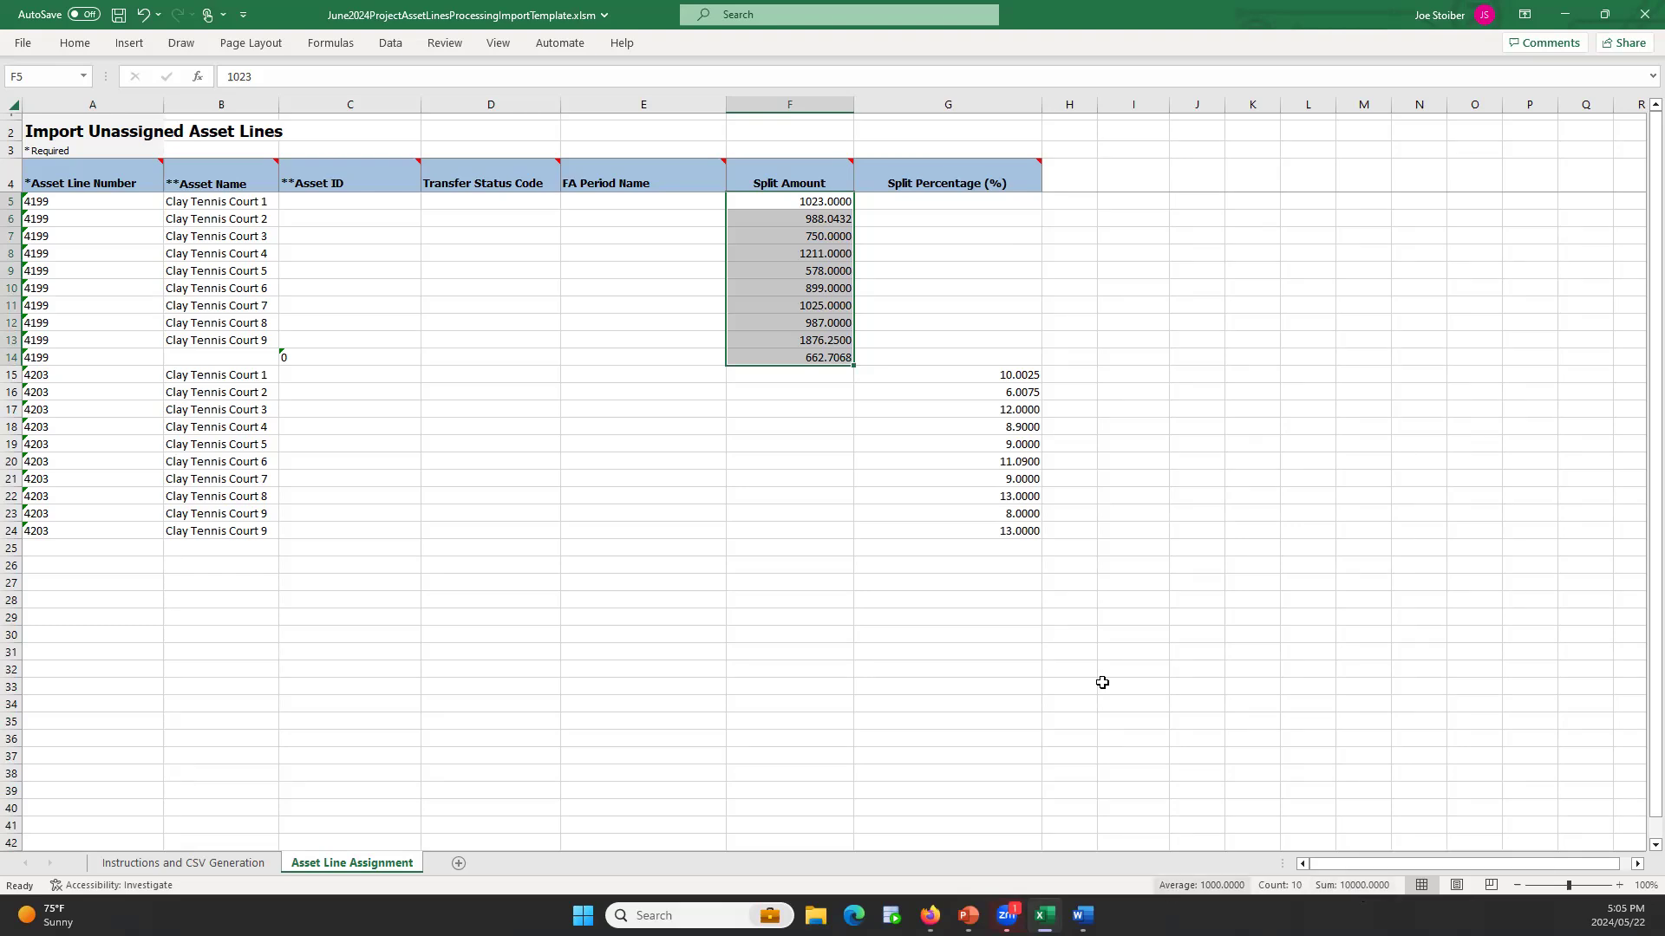
pyautogui.moveTo(949, 379); pyautogui.dragTo(978, 527)
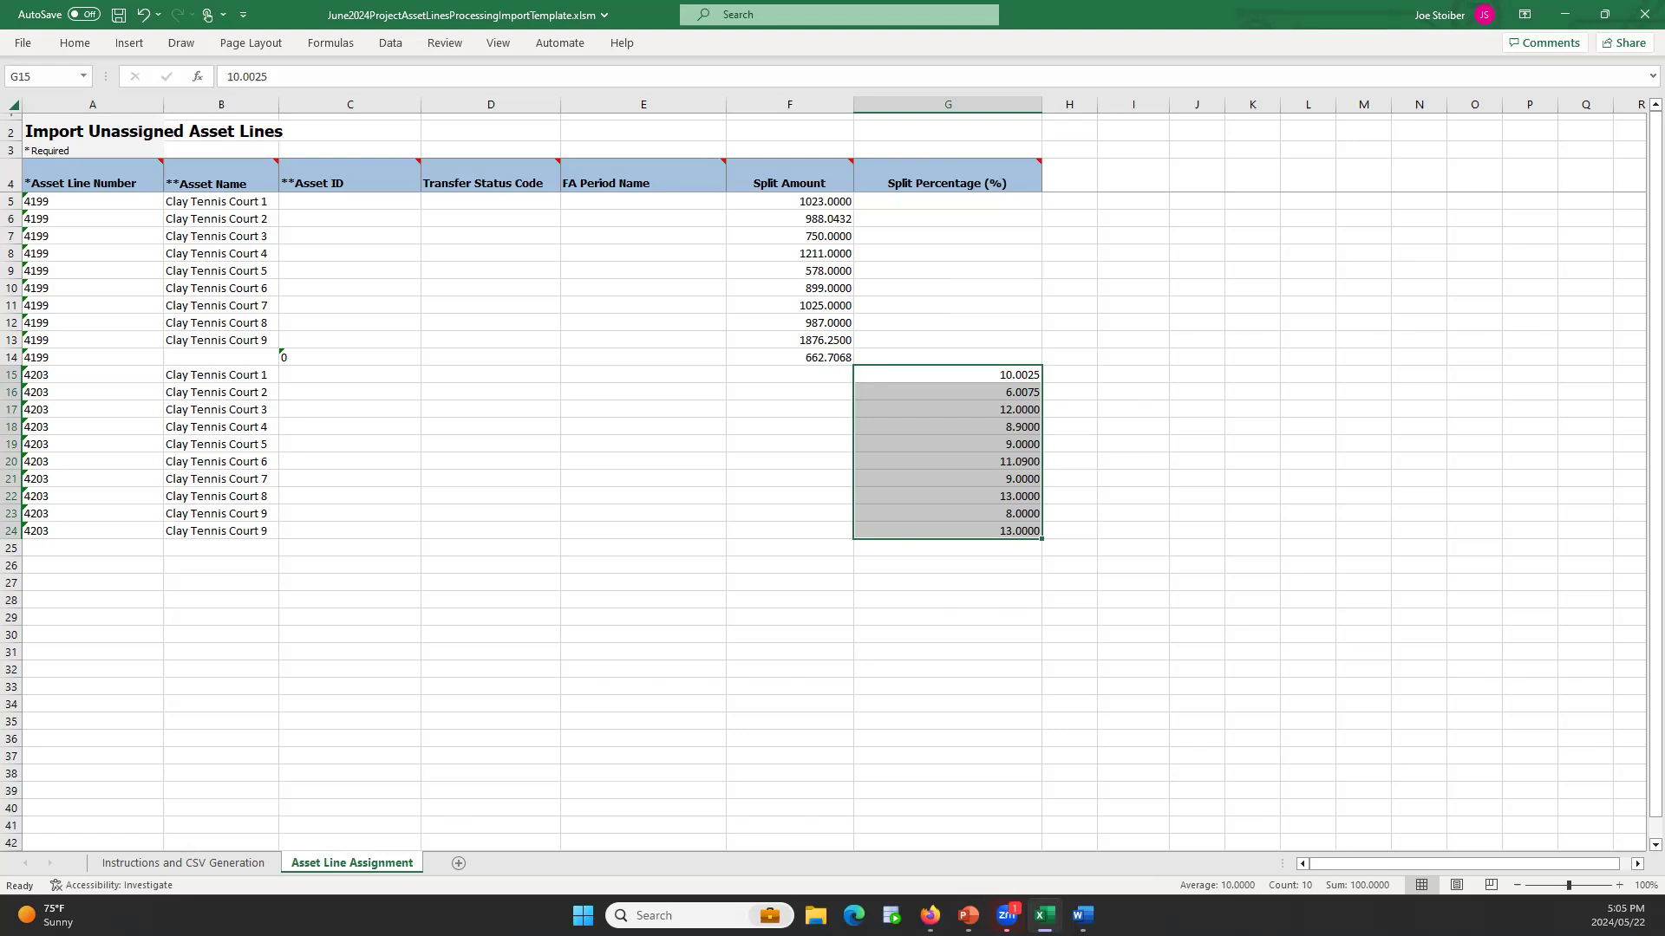
pyautogui.hotkey('alt', 'Tab')
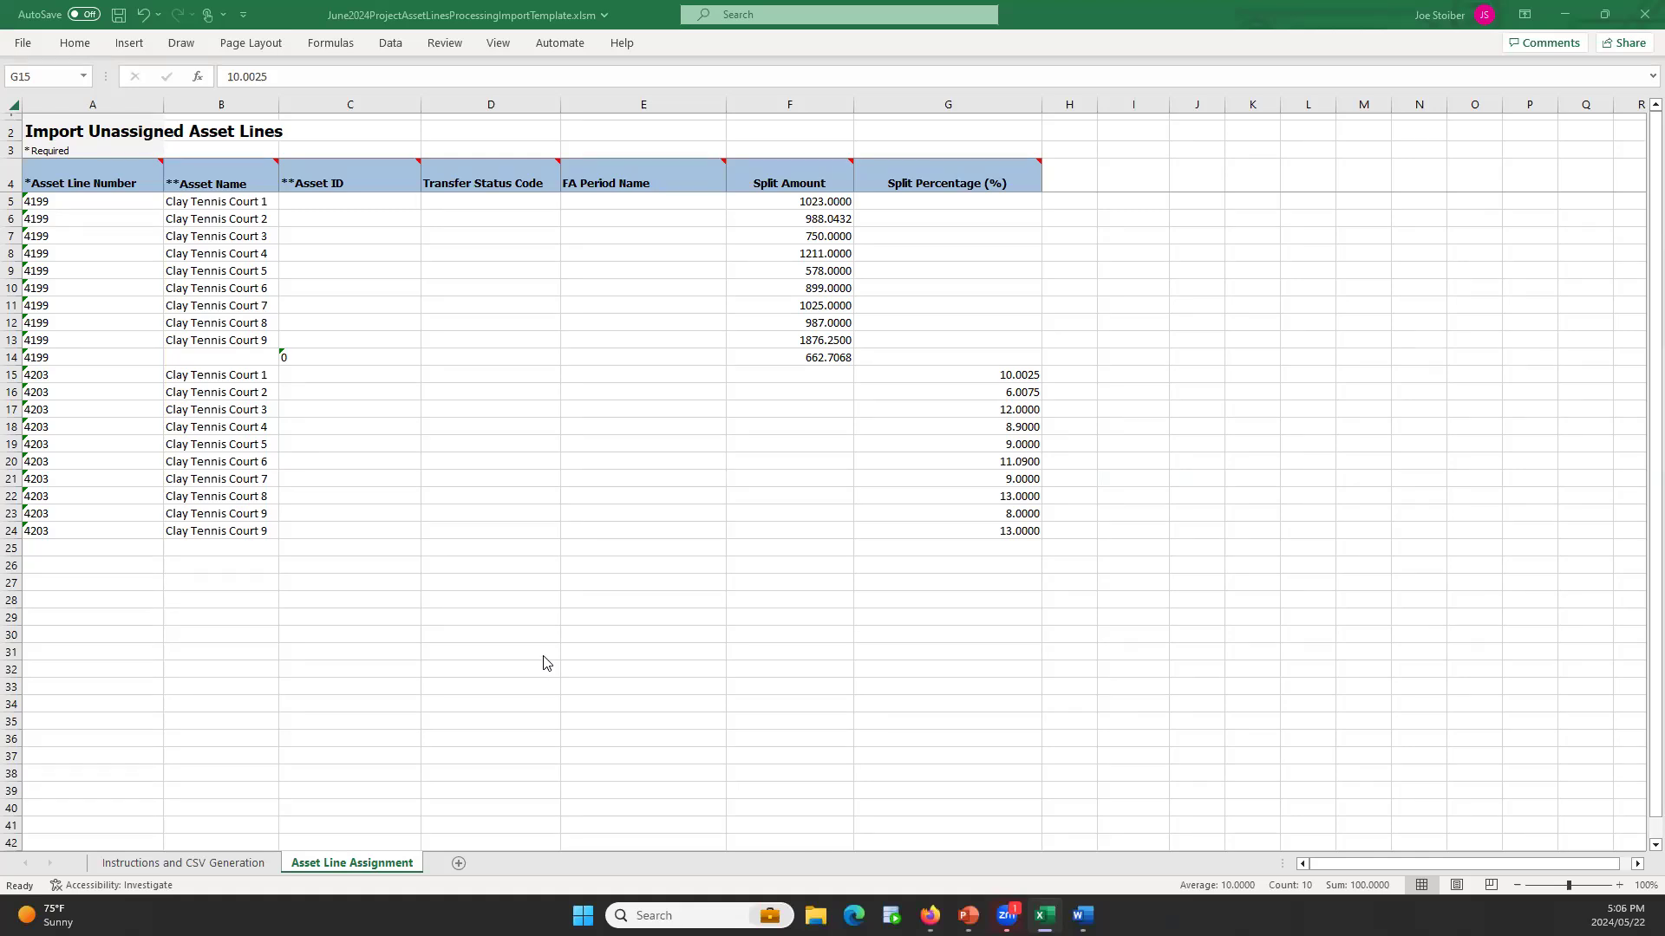
# Generate the import CSV file from the instructions sheet and save the ZIP as June2024PjcAssetLinesInterface.Zip in the 24C folder
pyautogui.click(223, 866)
pyautogui.click(228, 870)
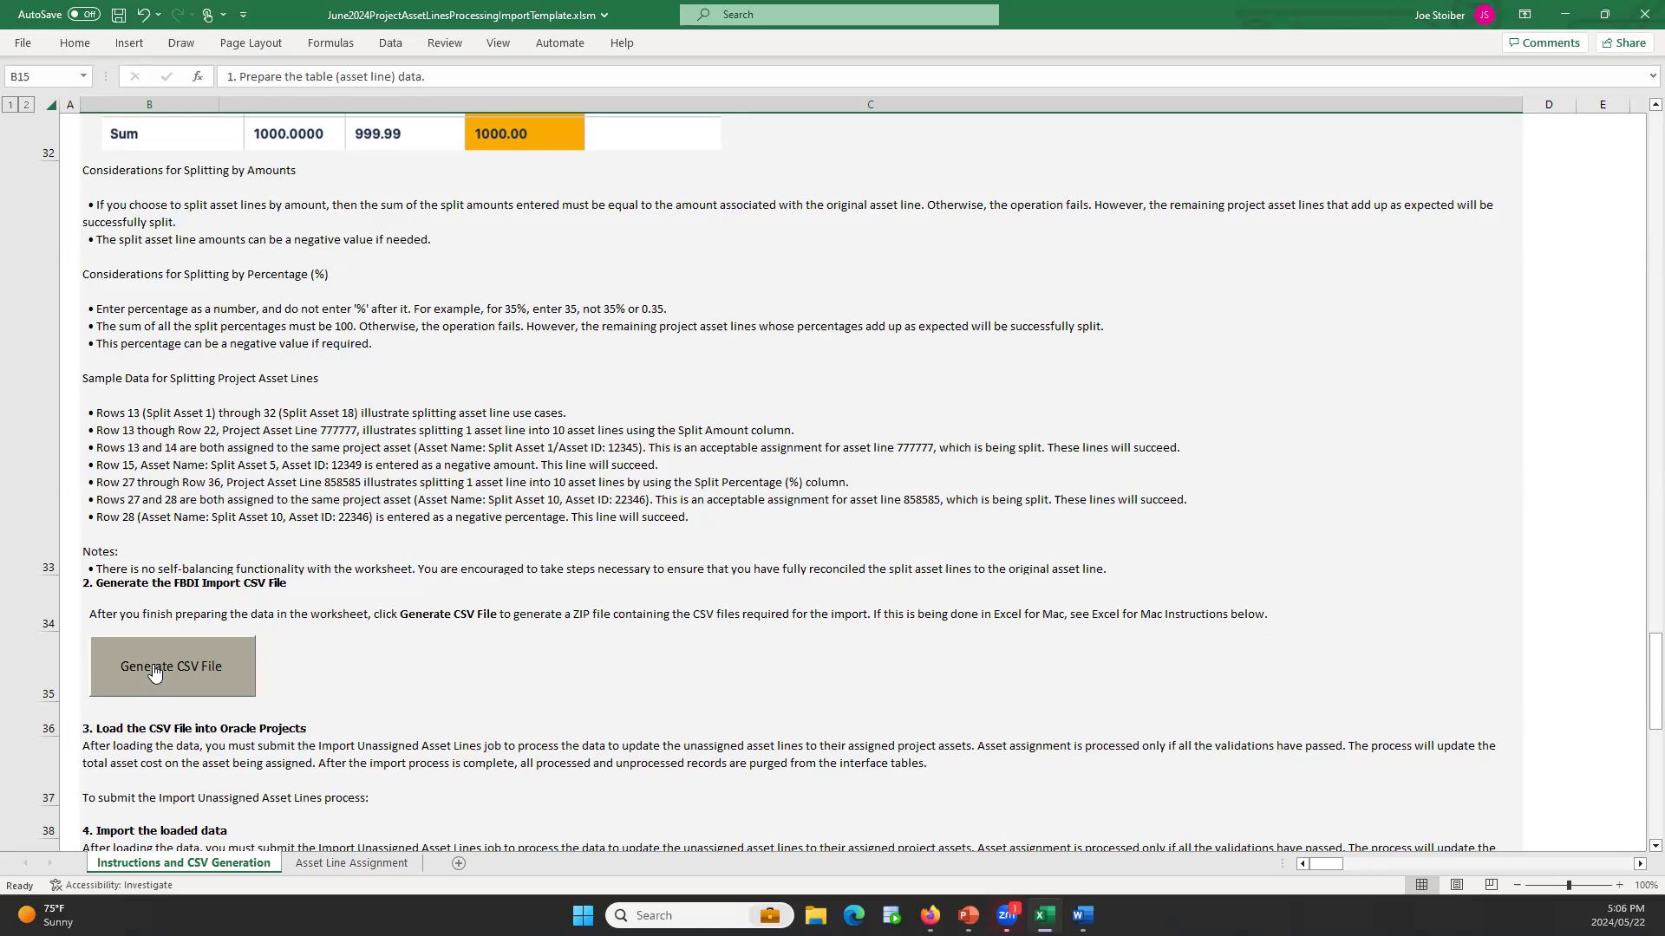
pyautogui.click(154, 673)
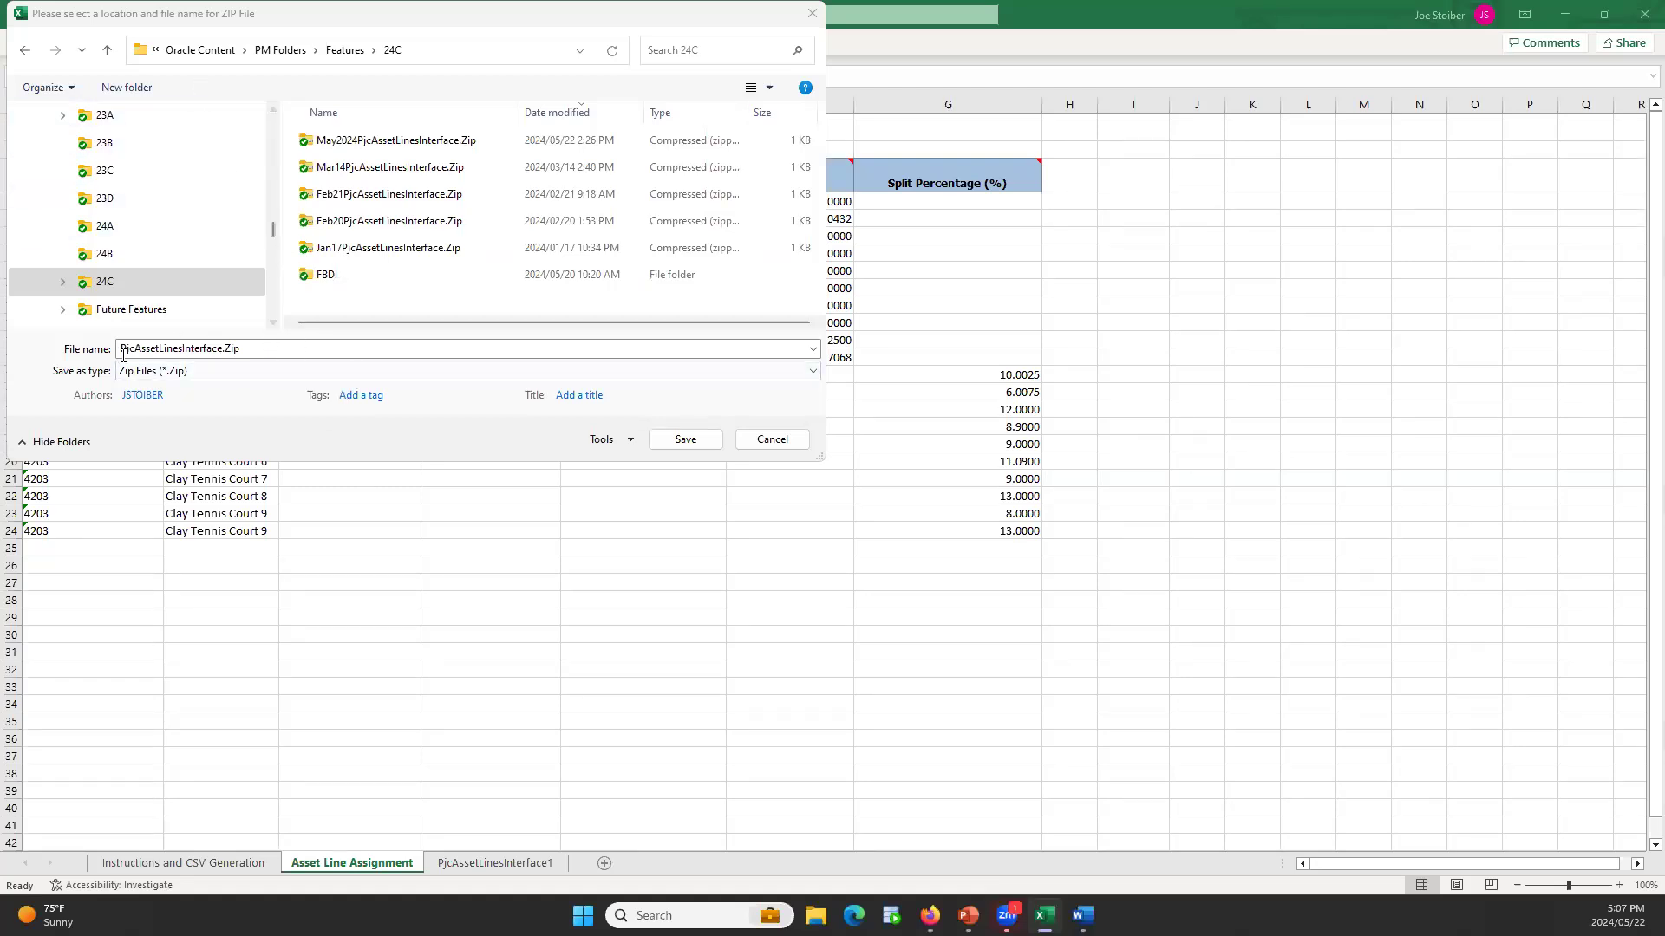
pyautogui.doubleClick(226, 347)
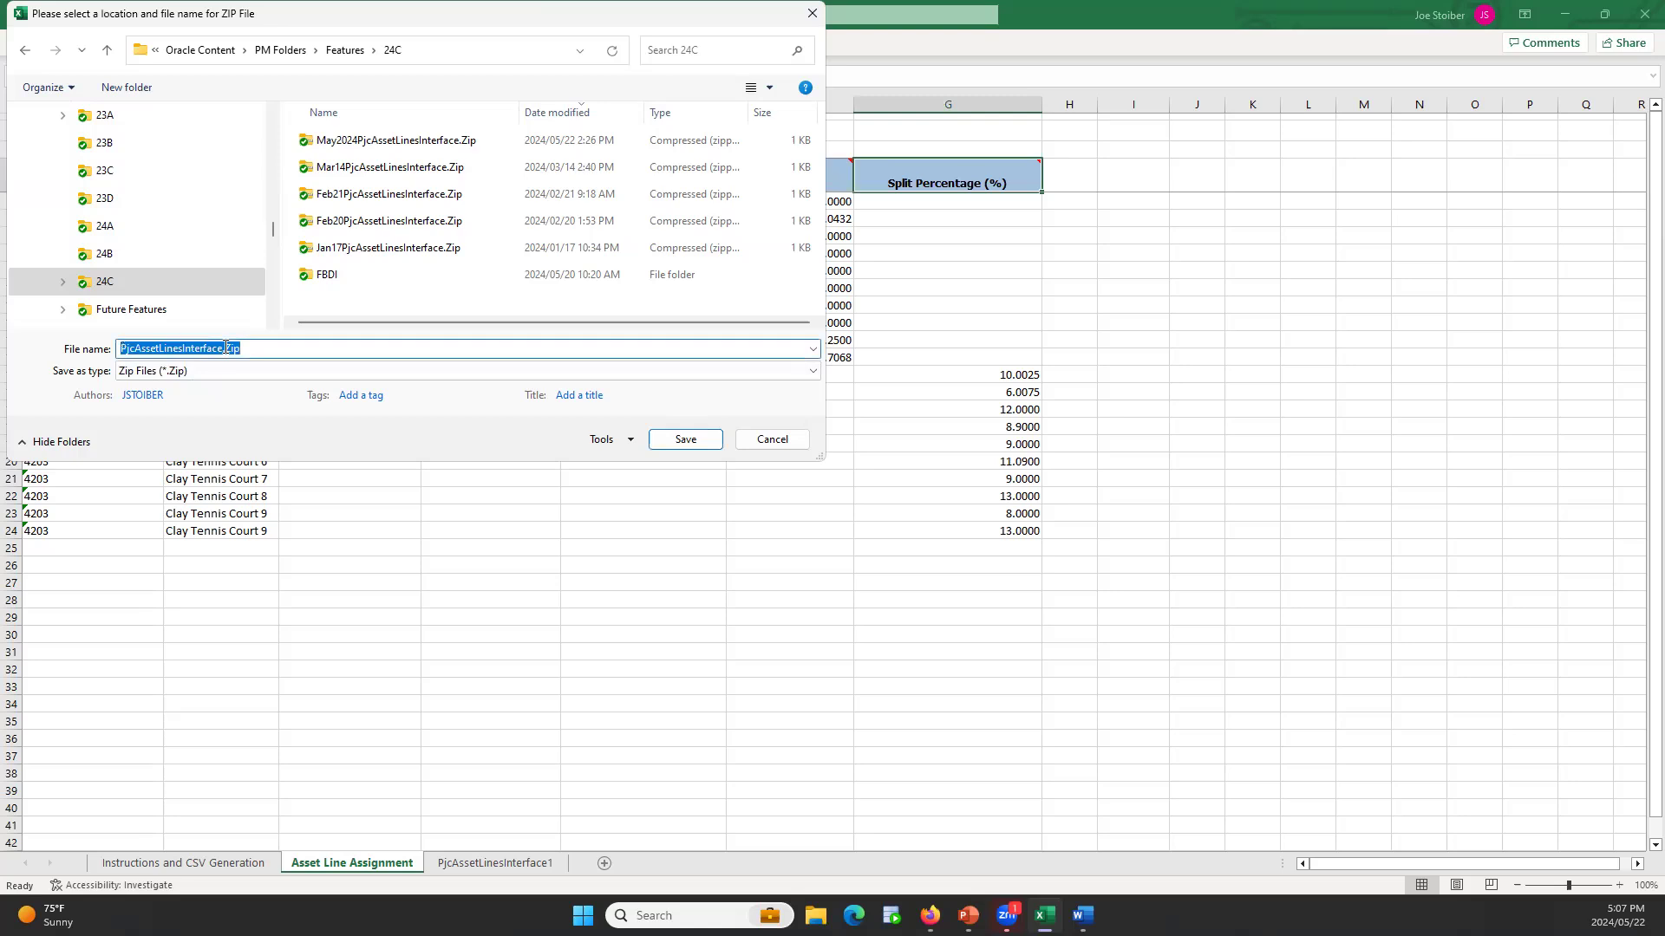
pyautogui.press('Home')
pyautogui.write('June')
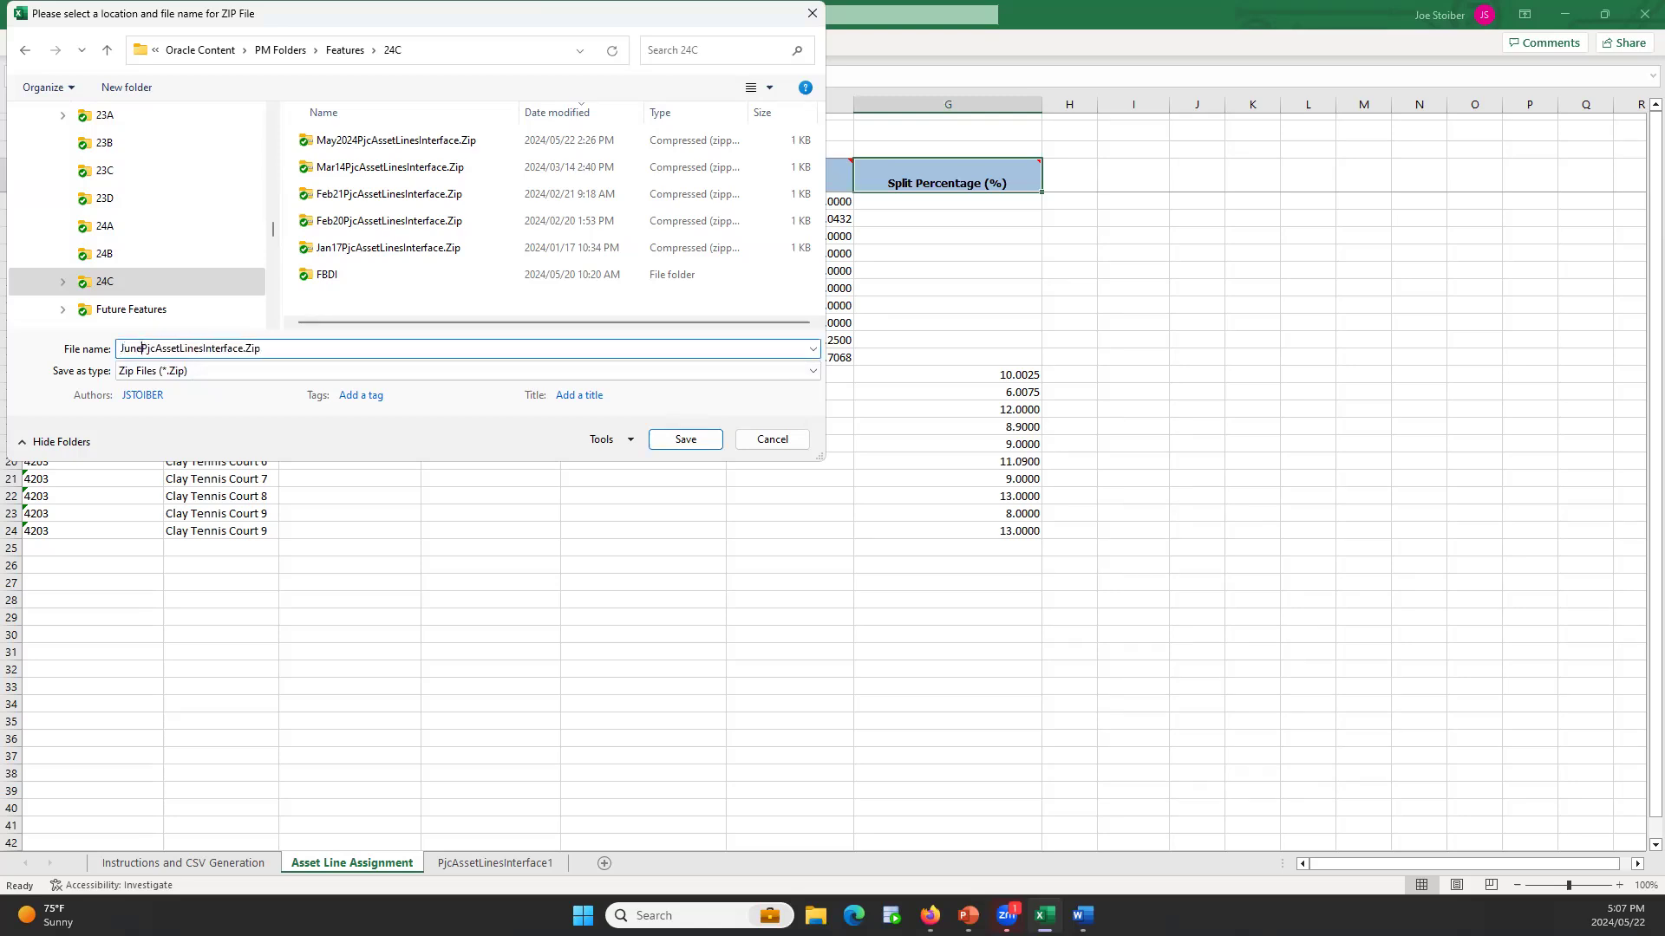
pyautogui.write('2024')
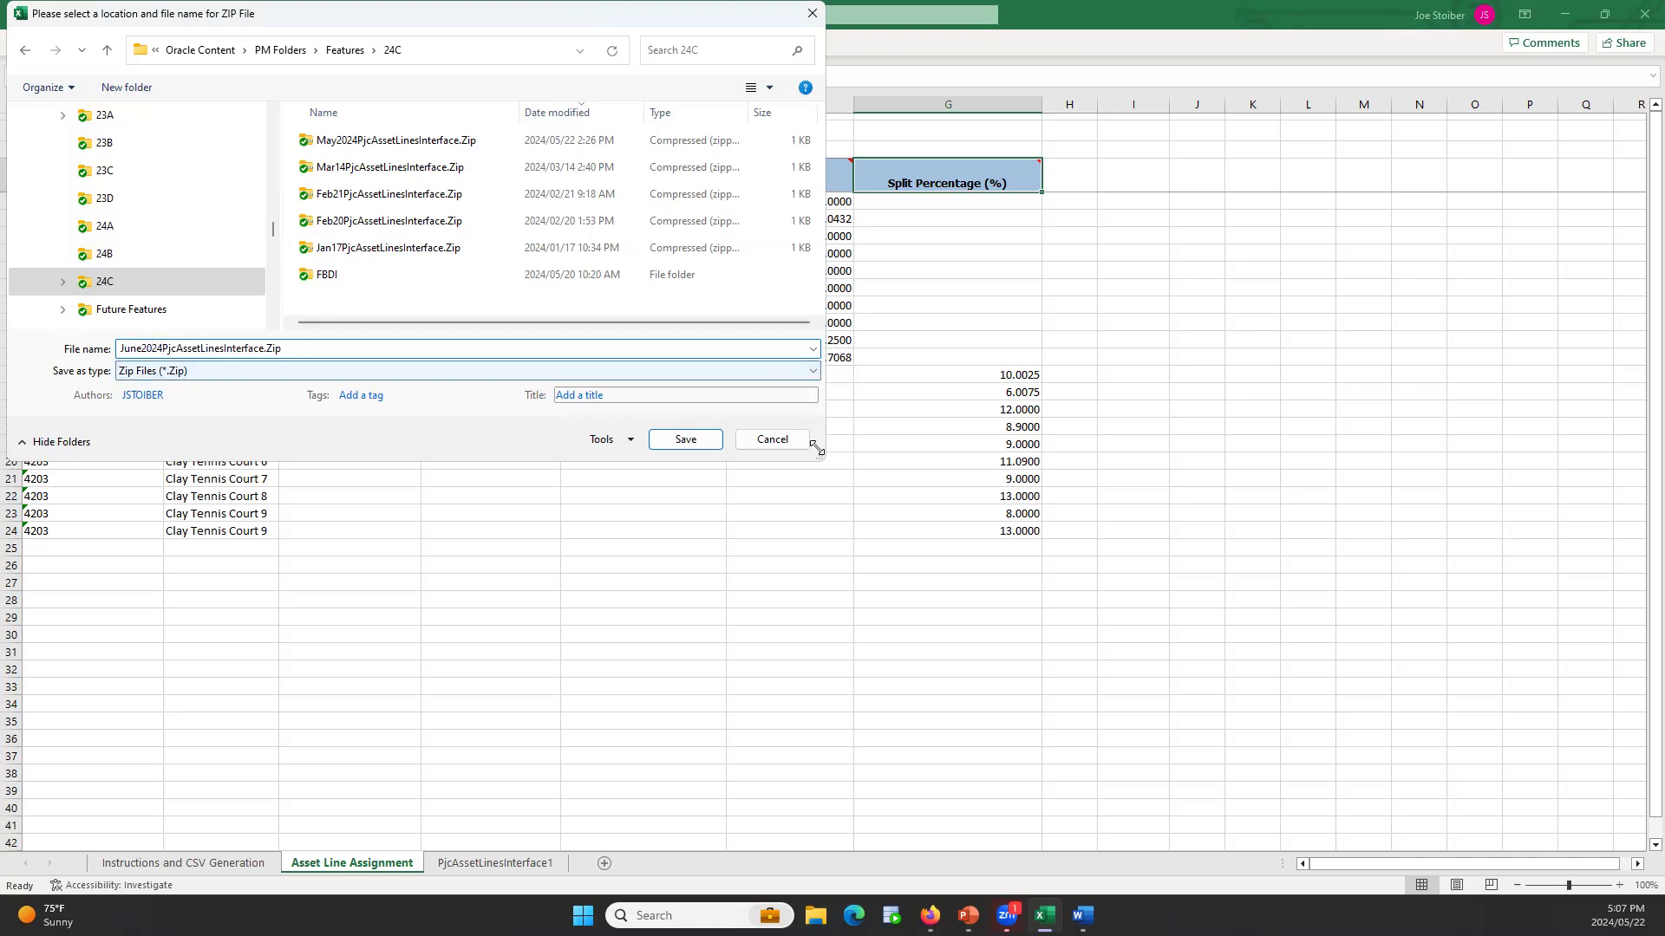
pyautogui.click(689, 444)
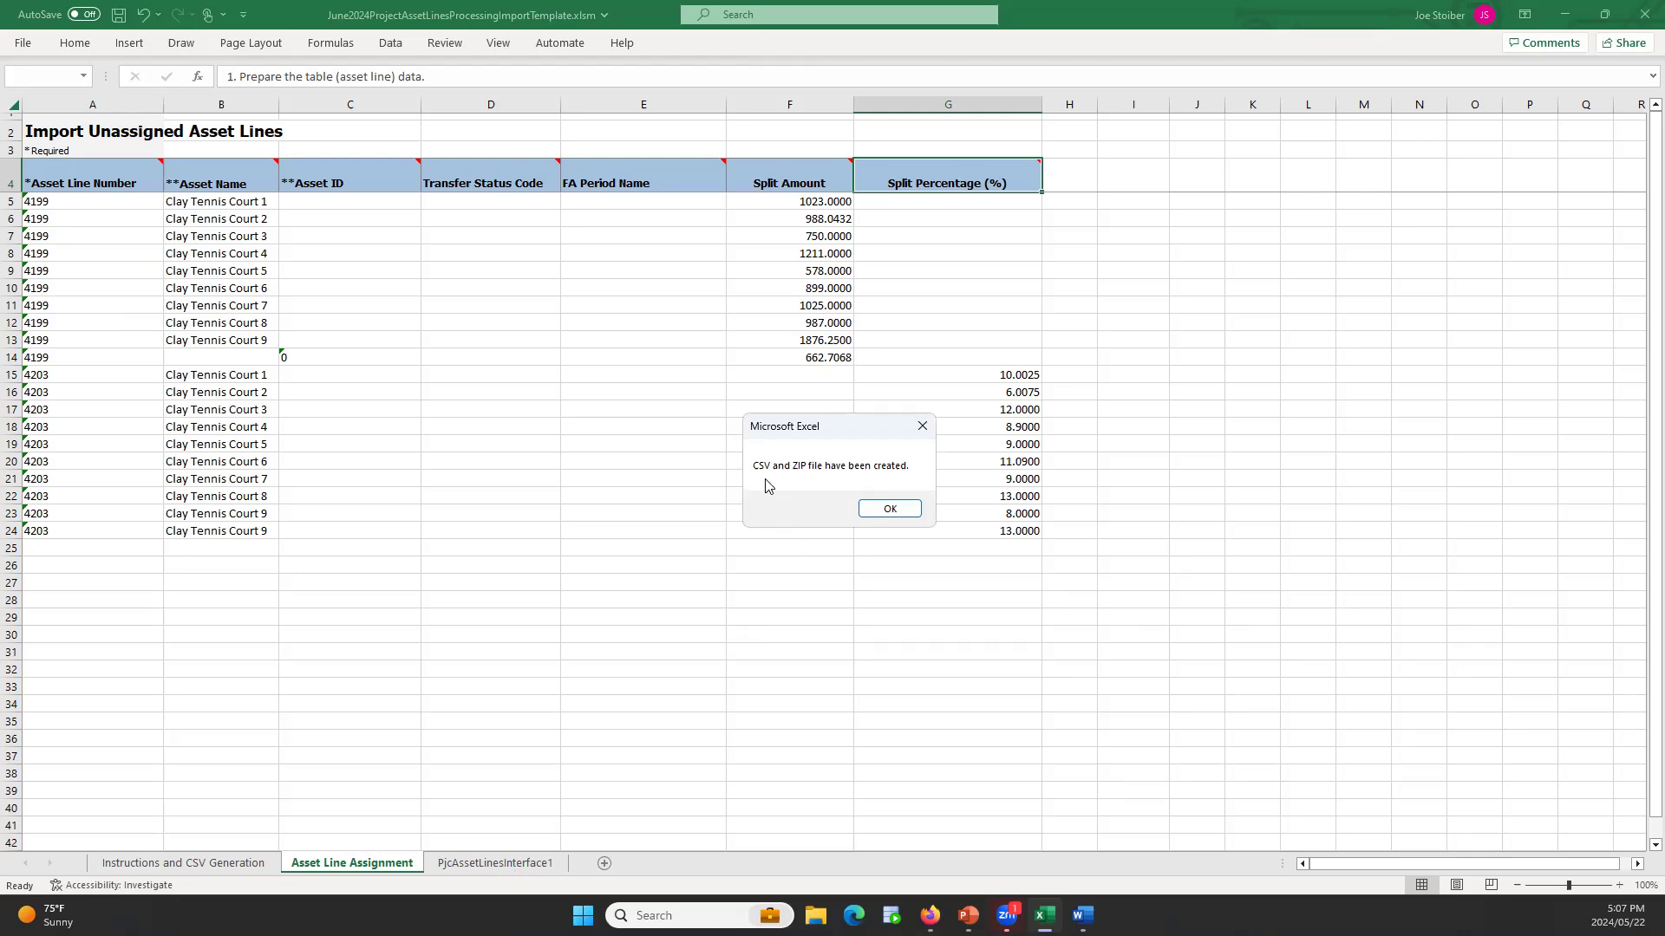
pyautogui.click(901, 513)
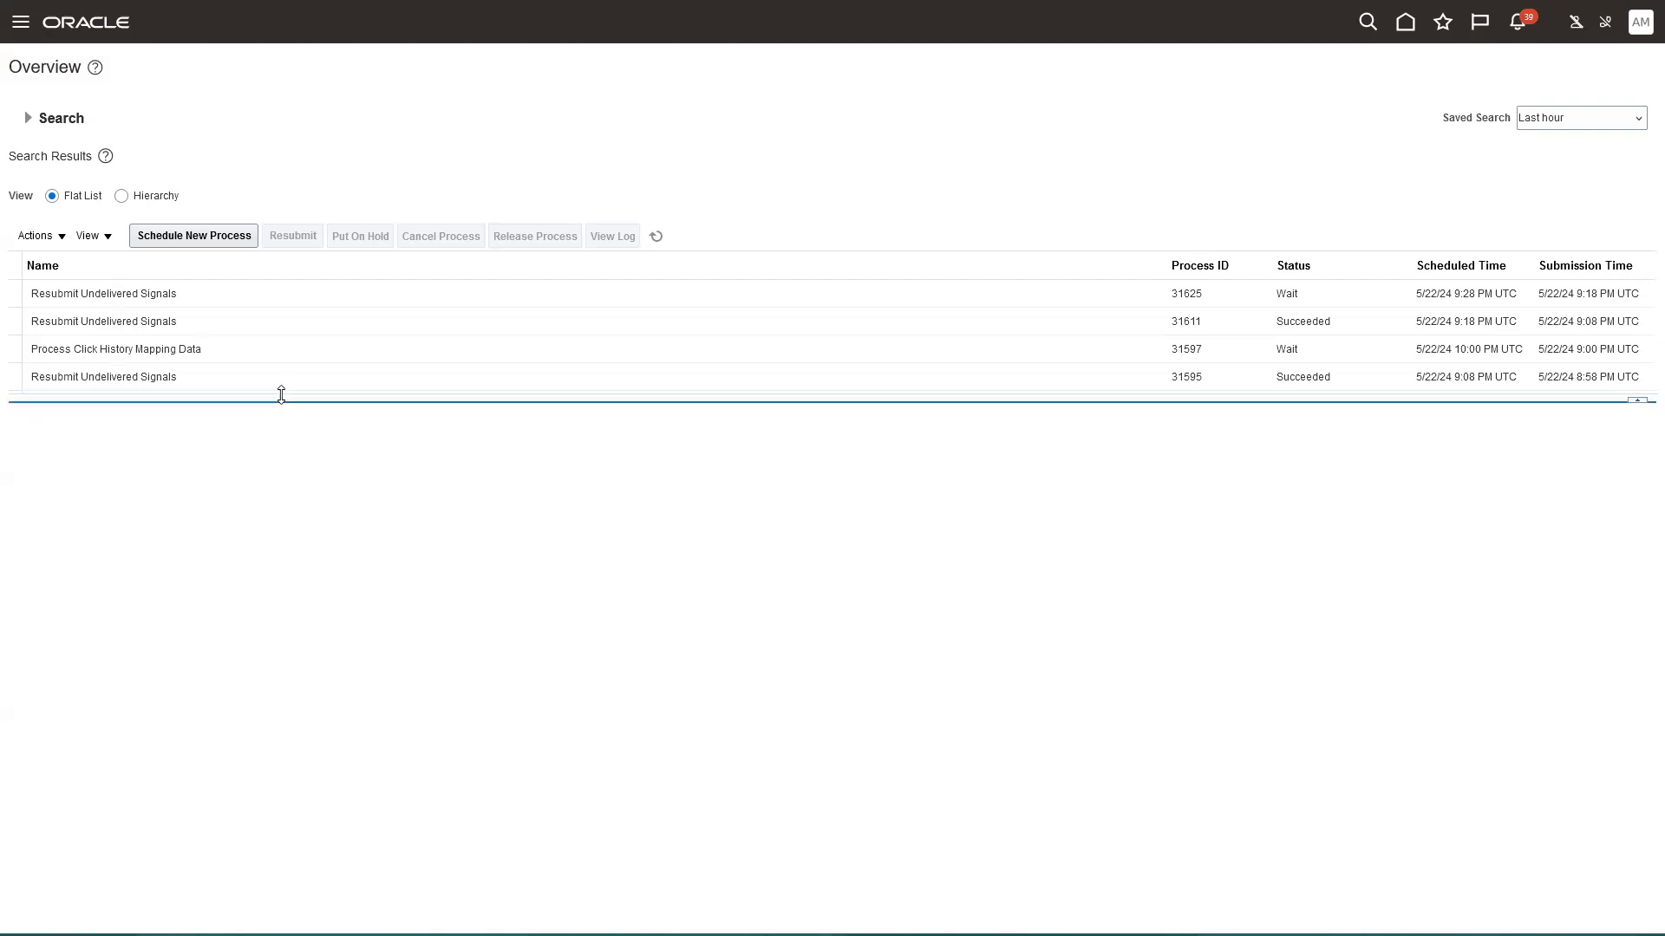
# In Oracle's scheduled processes overview, schedule a new Load Interface File for Import job and open its process details
pyautogui.click(195, 241)
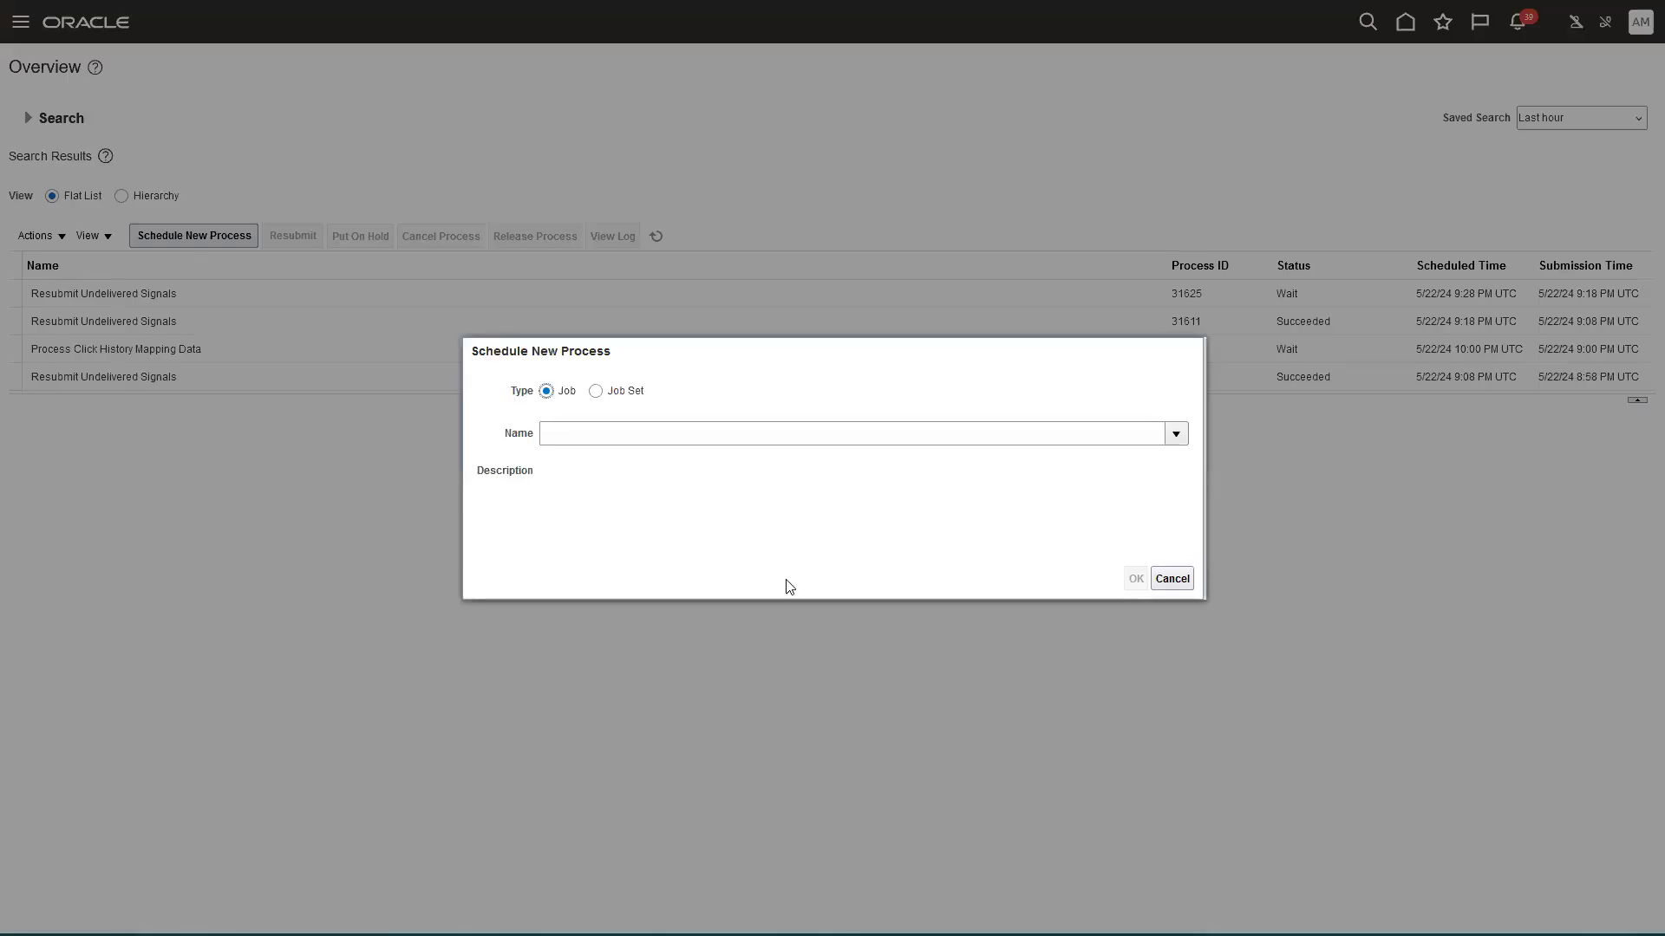
pyautogui.click(592, 436)
pyautogui.click(618, 474)
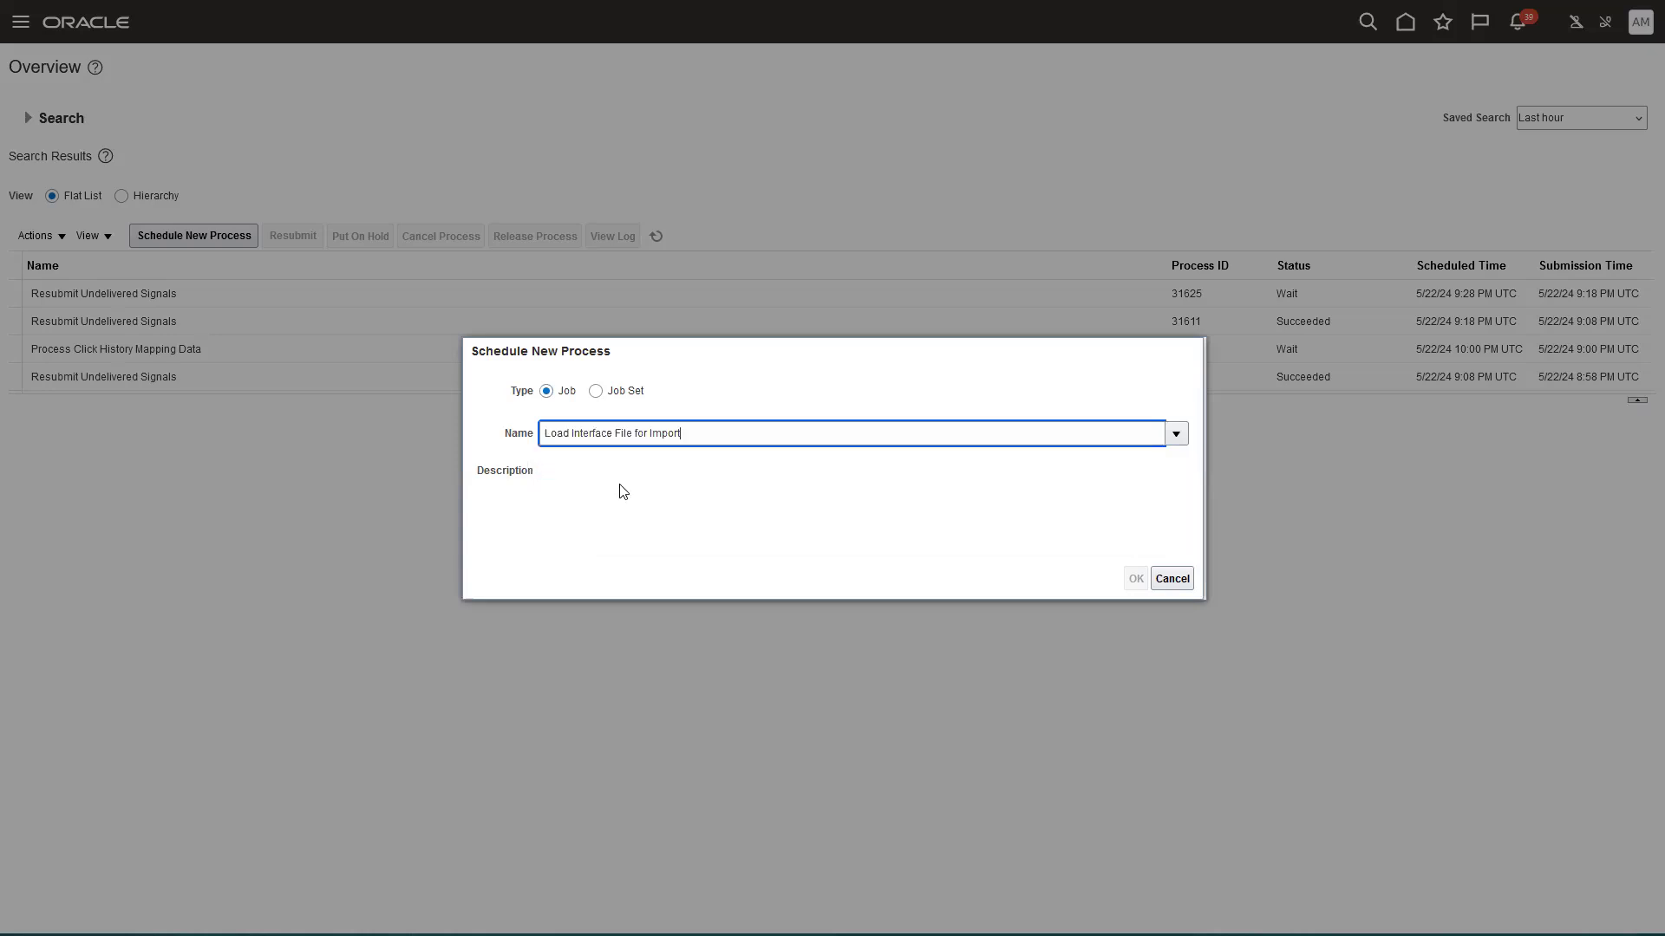
pyautogui.press('Tab')
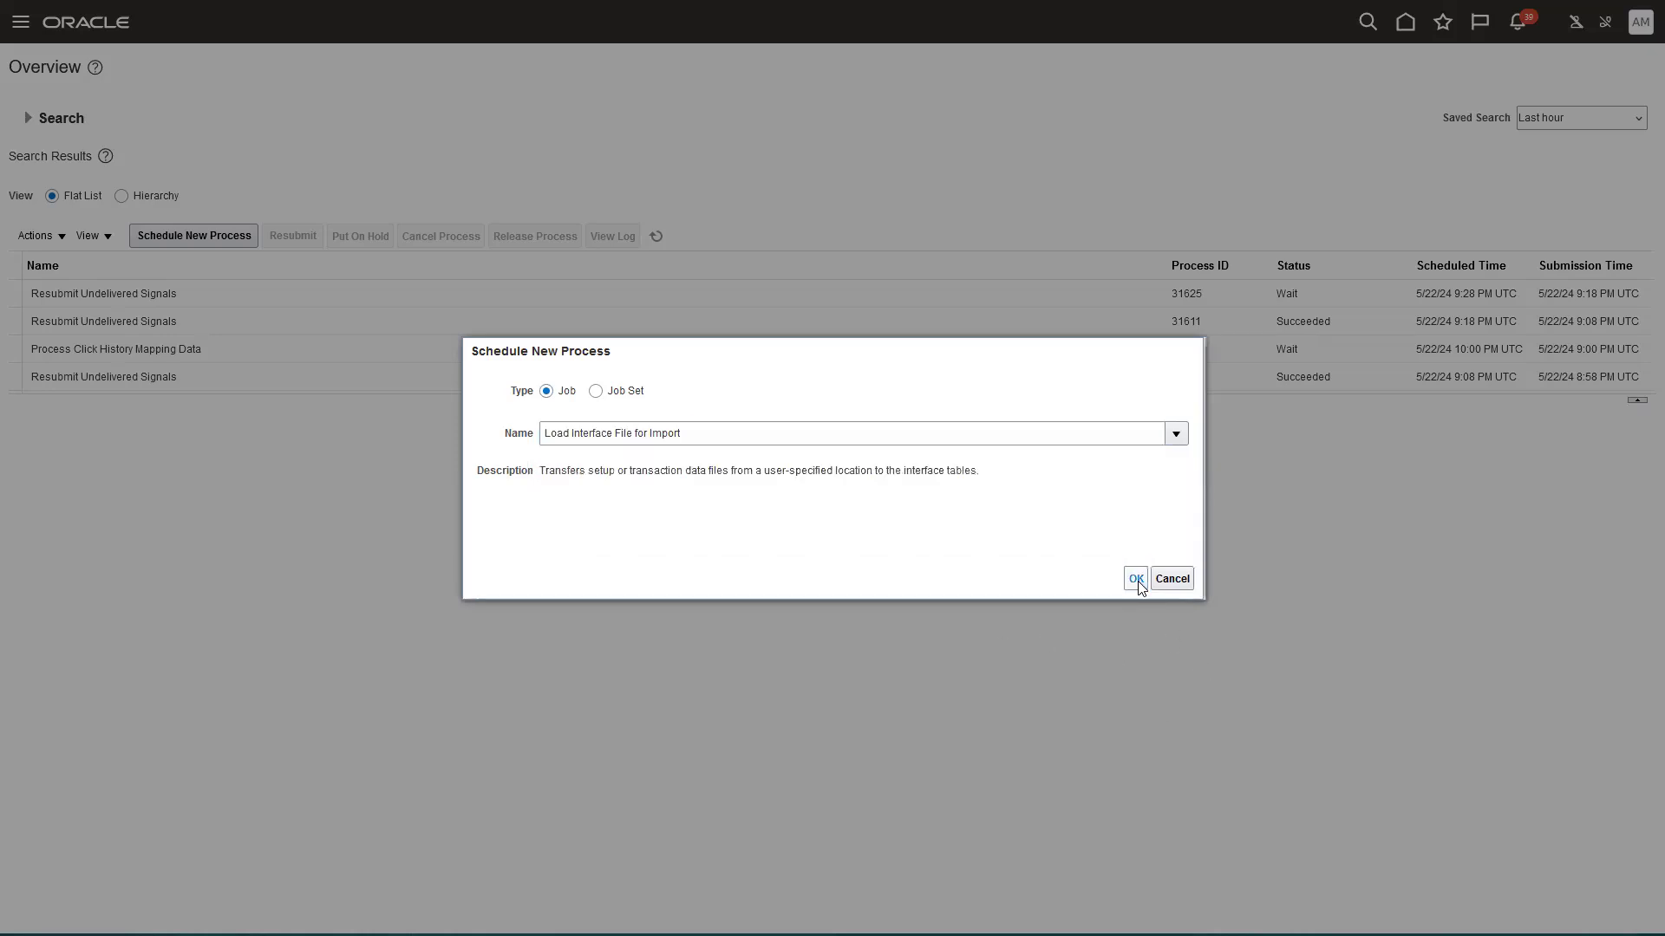
pyautogui.click(1136, 579)
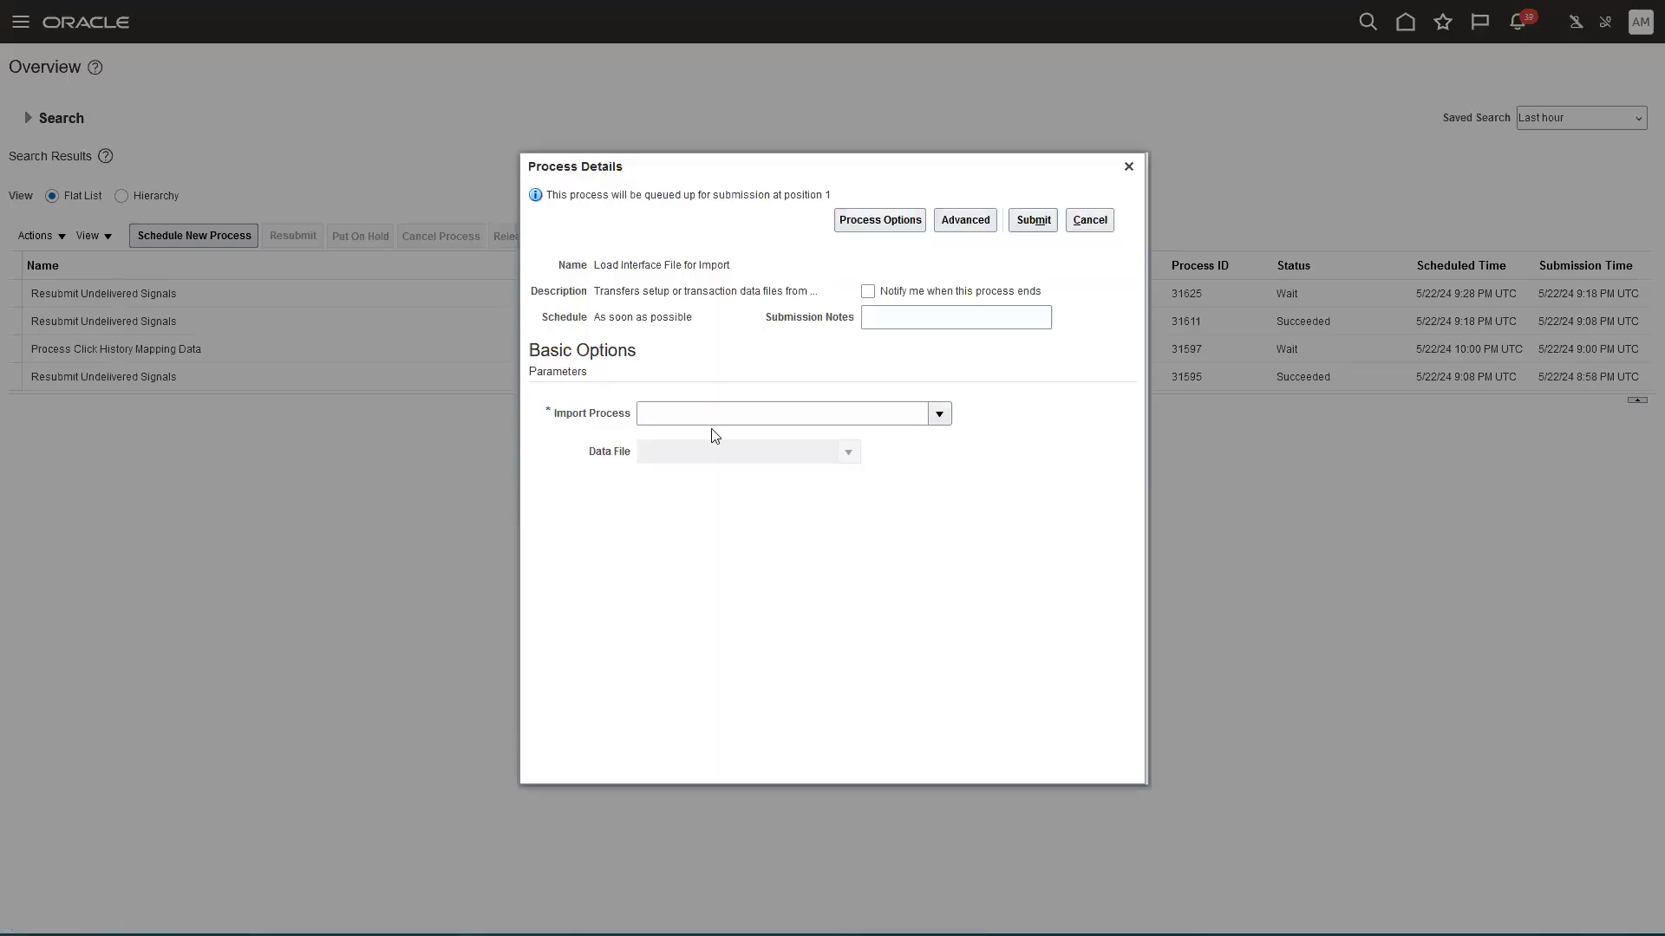
# Search the import processes for "Import Unas" and set the Import Process to Import Unassigned Asset Lines
pyautogui.click(720, 420)
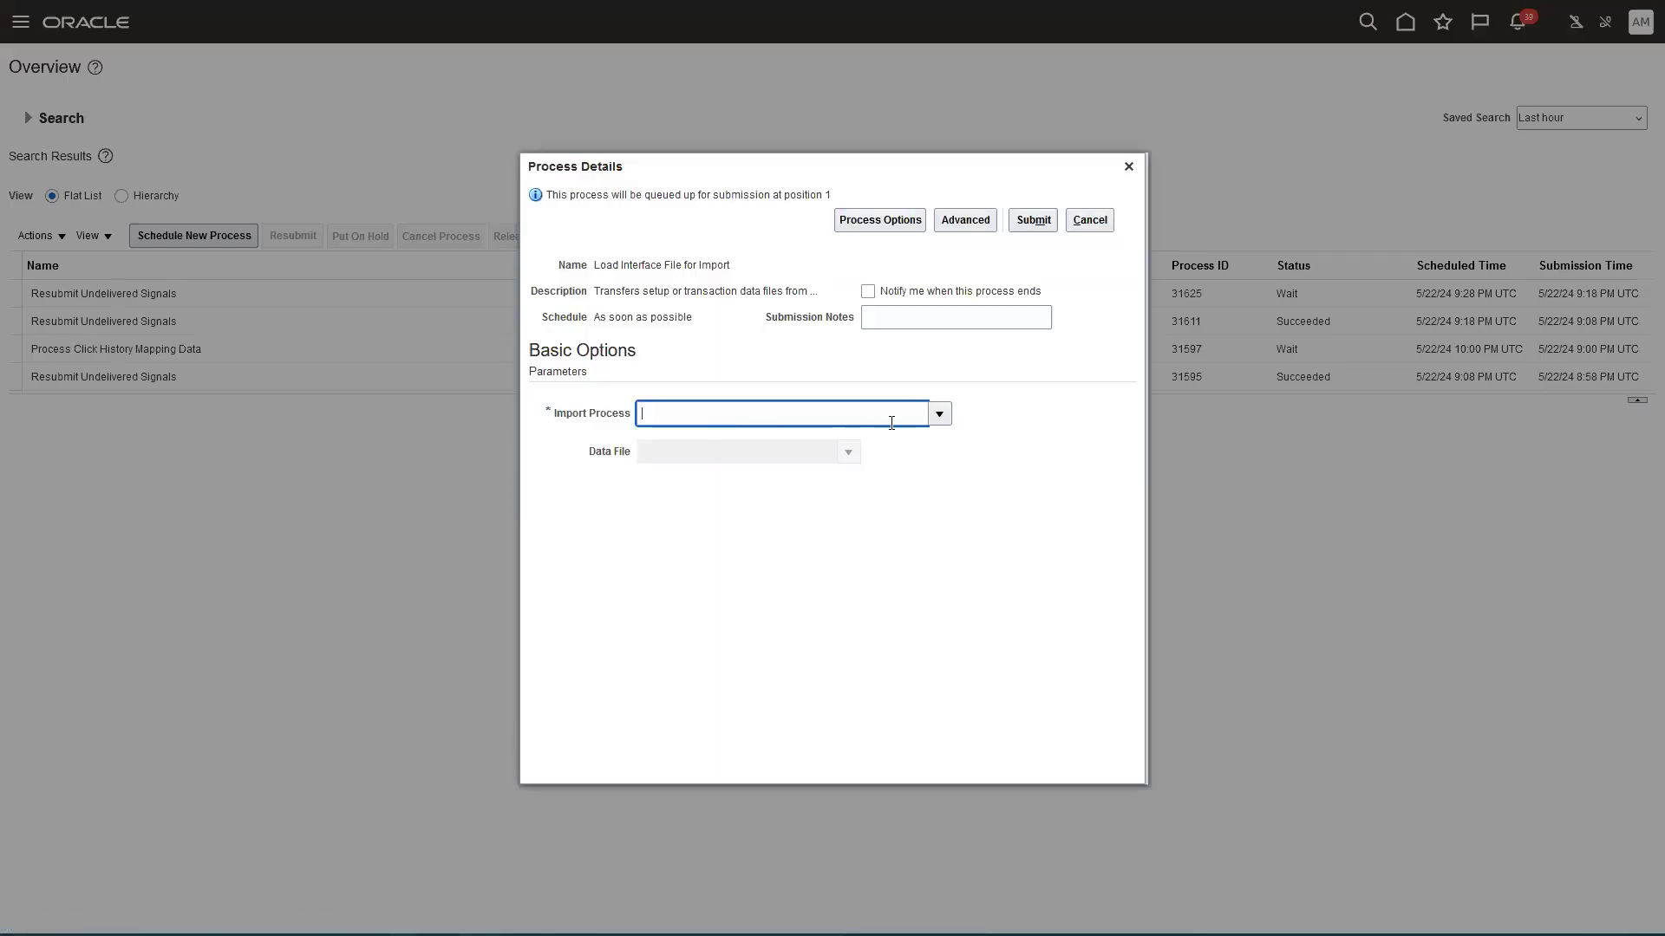
pyautogui.click(939, 415)
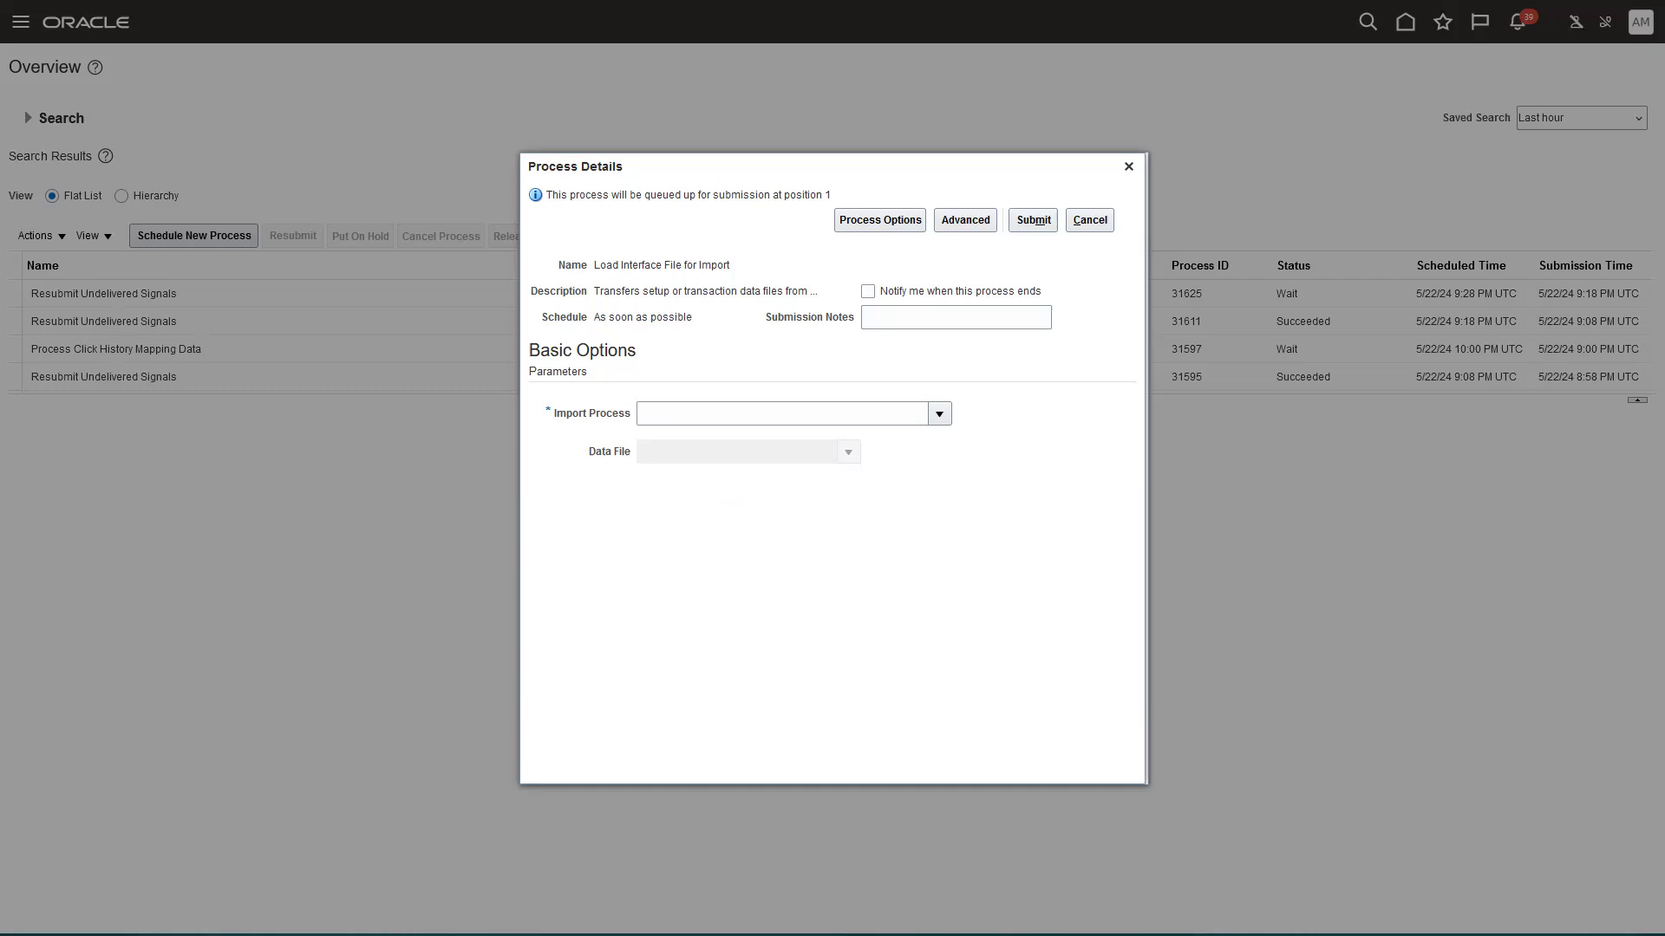
pyautogui.click(939, 414)
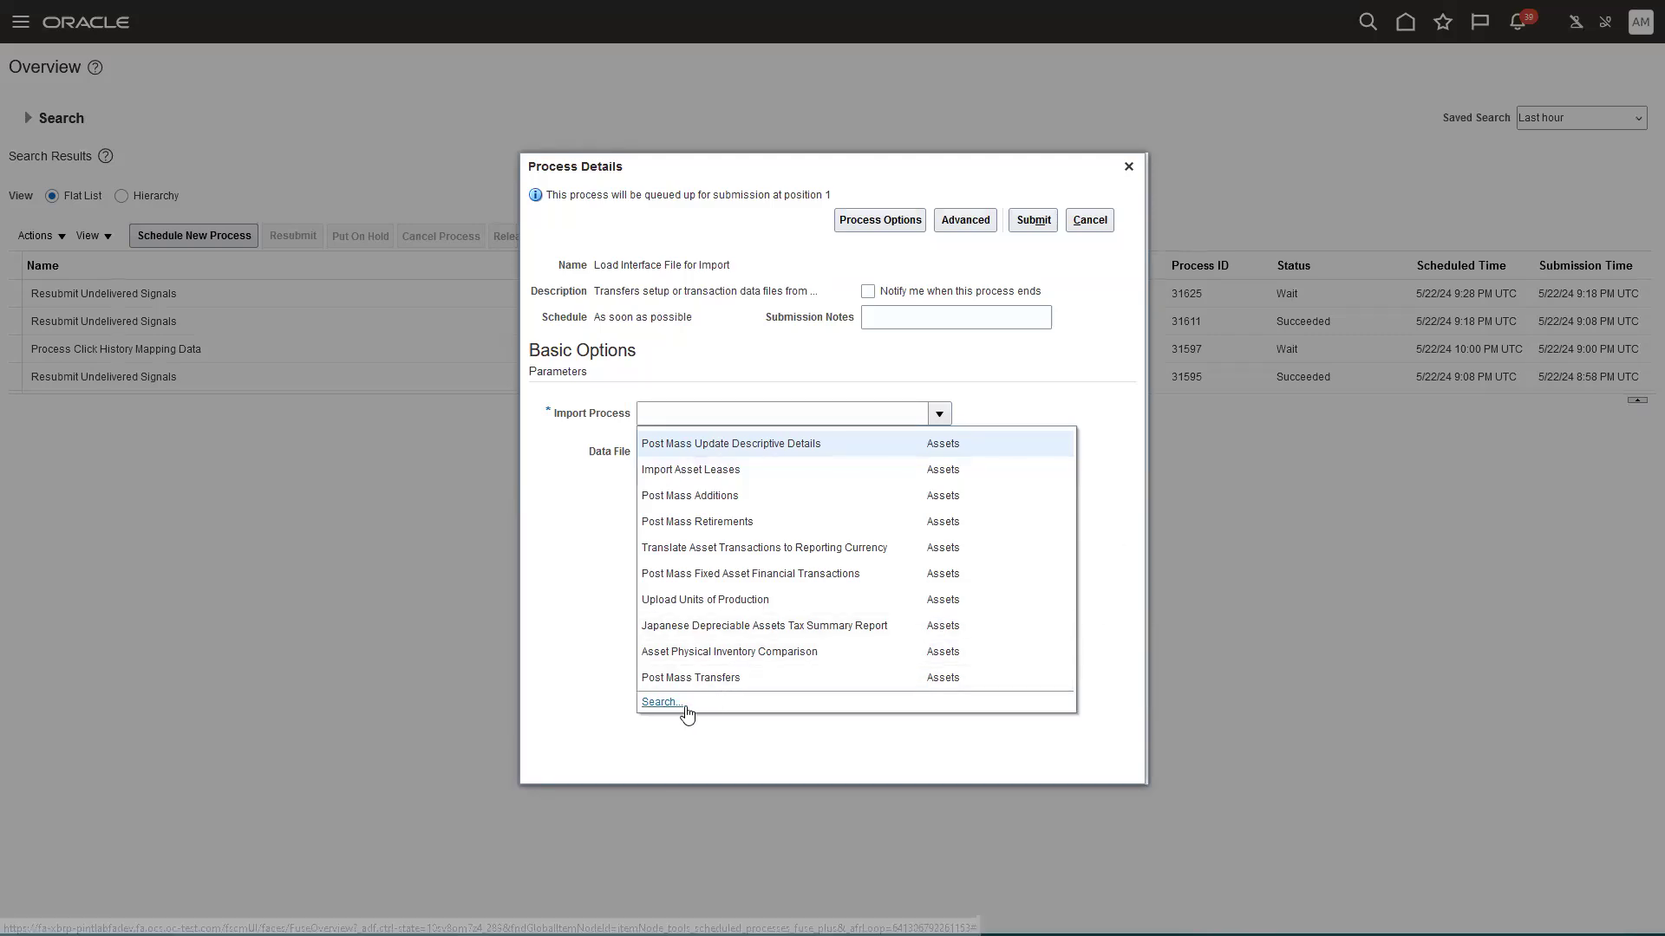
pyautogui.click(657, 702)
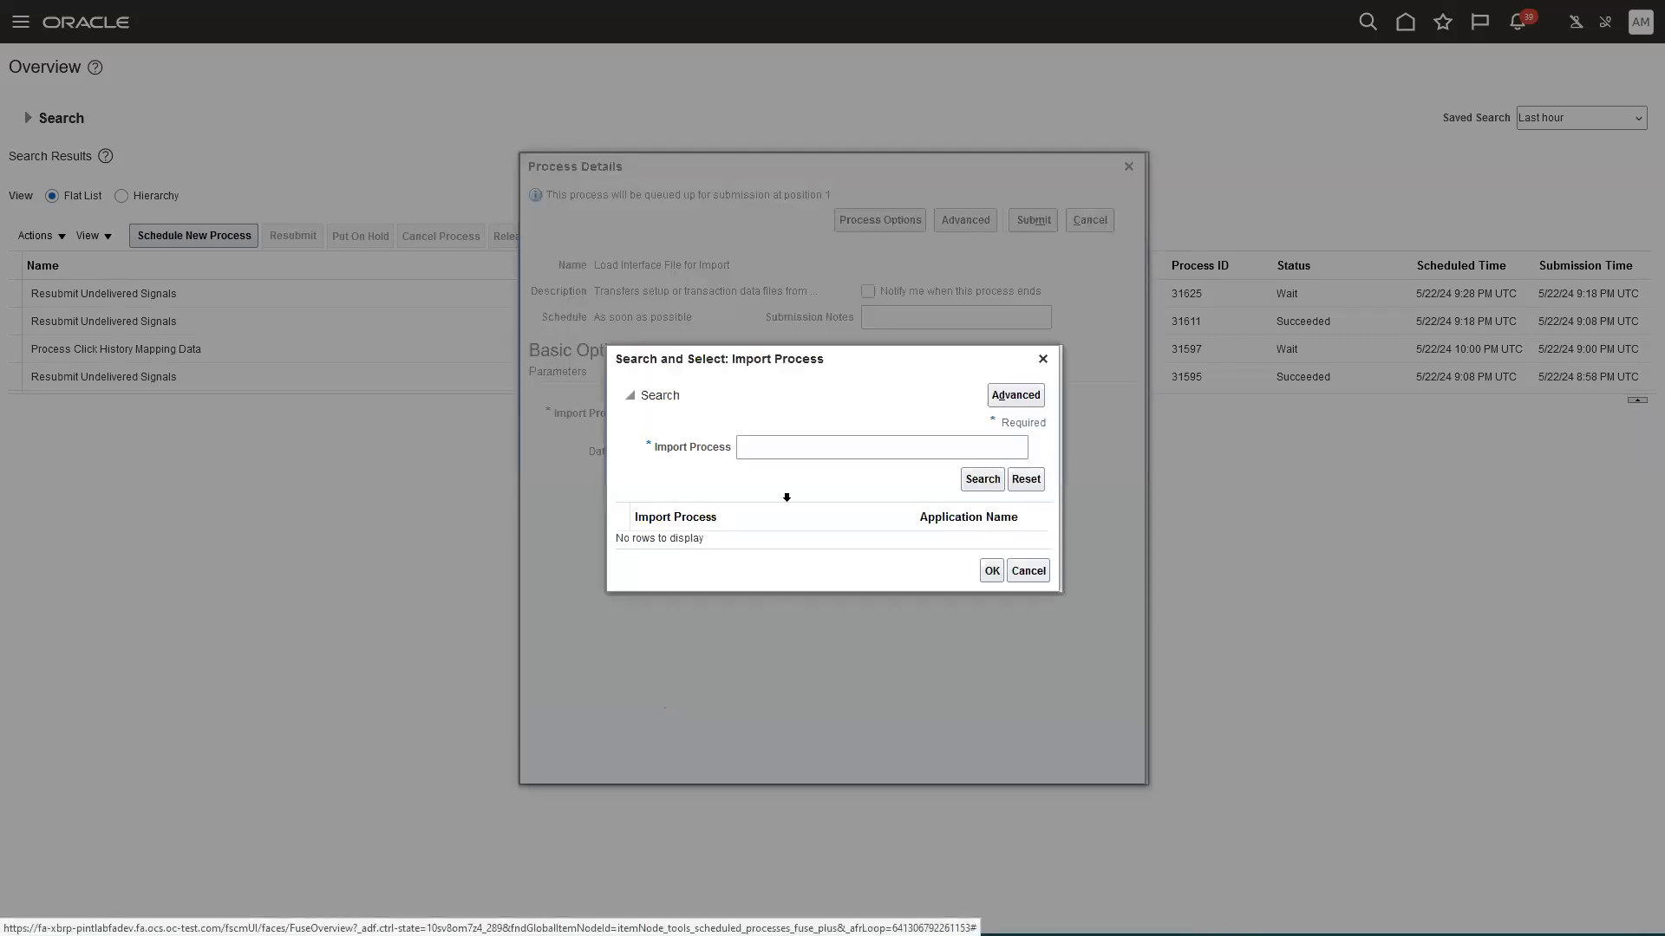
pyautogui.click(763, 446)
pyautogui.write('Im')
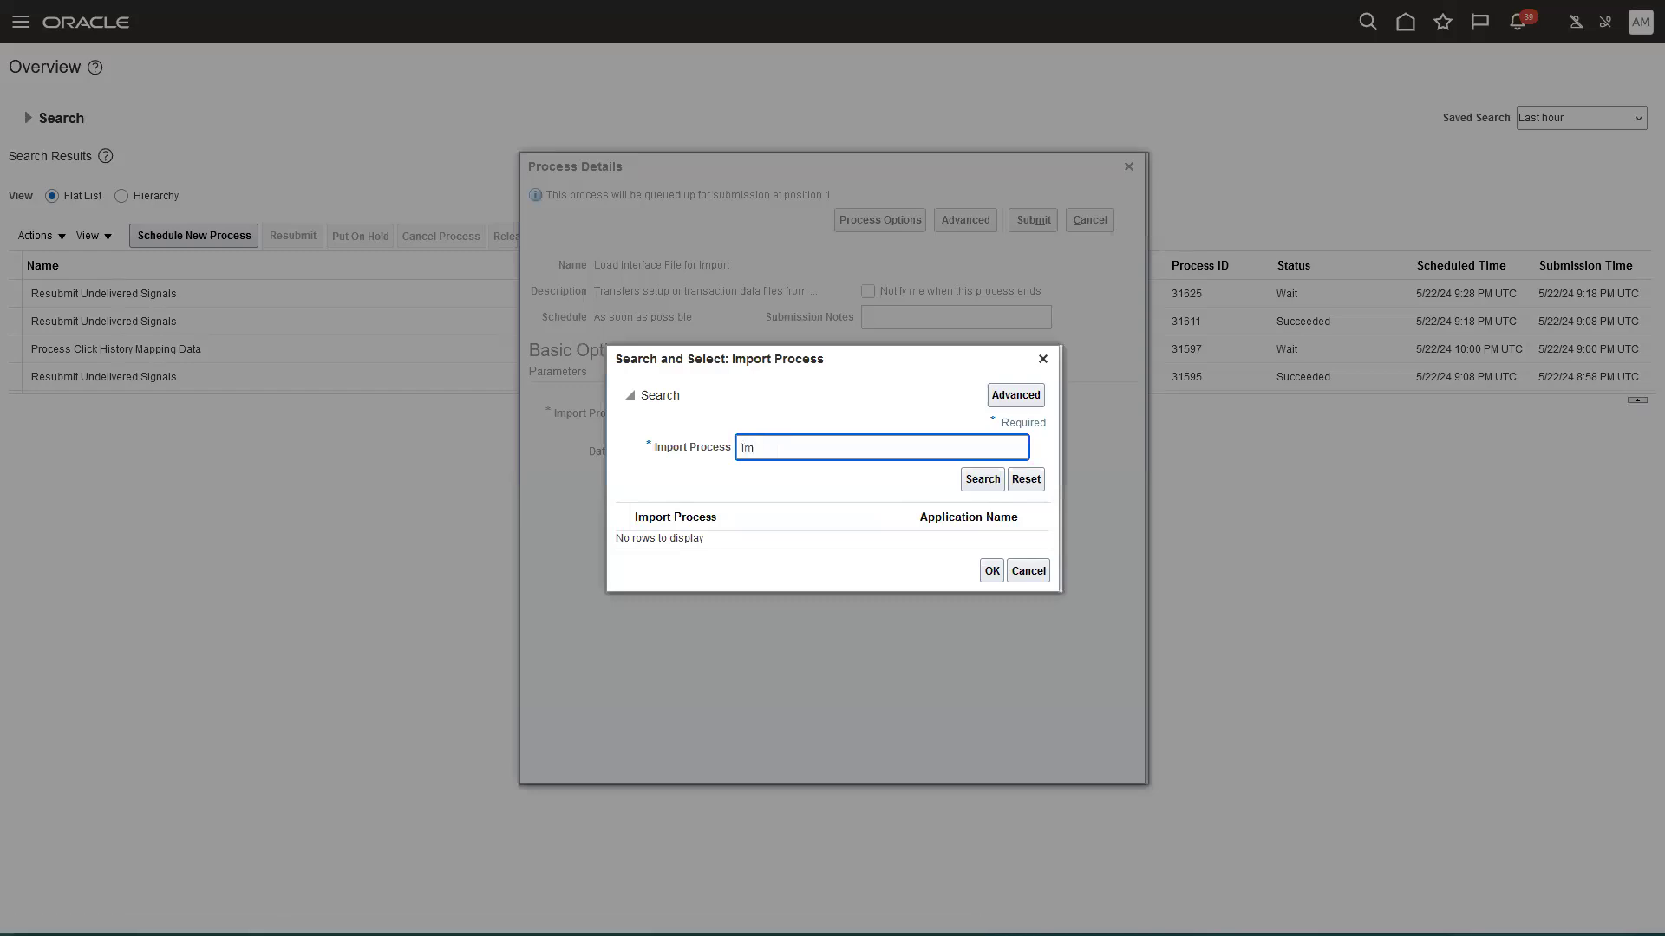
pyautogui.write('port Unas')
pyautogui.click(959, 475)
pyautogui.click(803, 543)
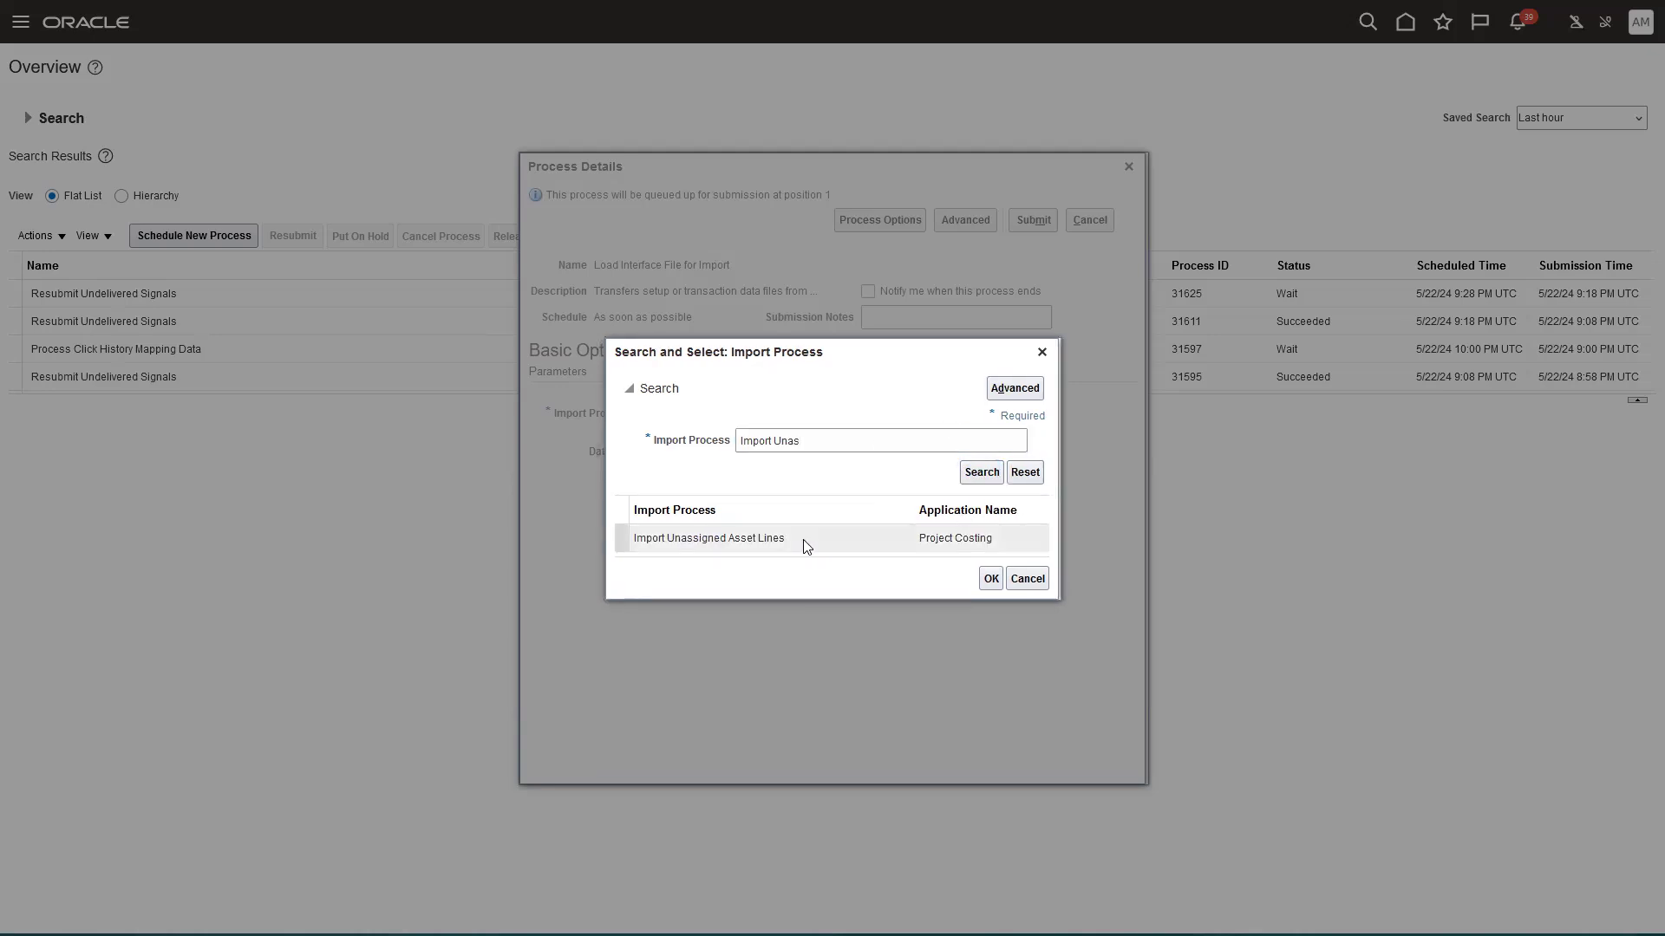
pyautogui.click(996, 581)
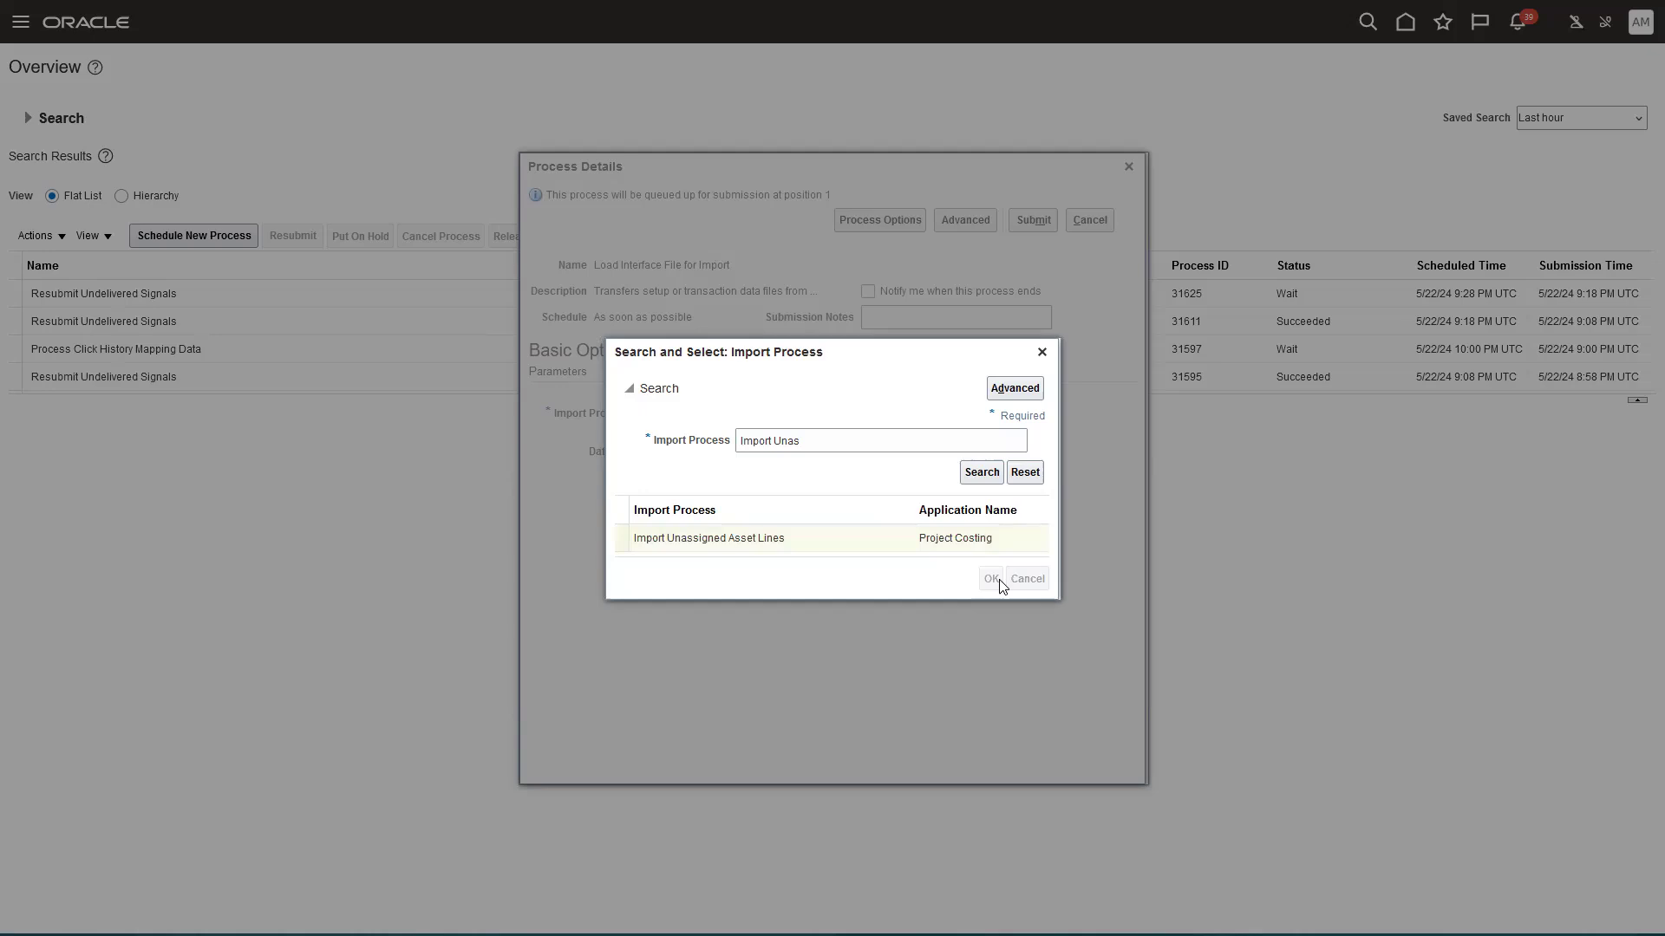
# Upload June2024PjcAssetLinesInterface.Zip from the 24C folder as the data file for the load process
pyautogui.click(849, 450)
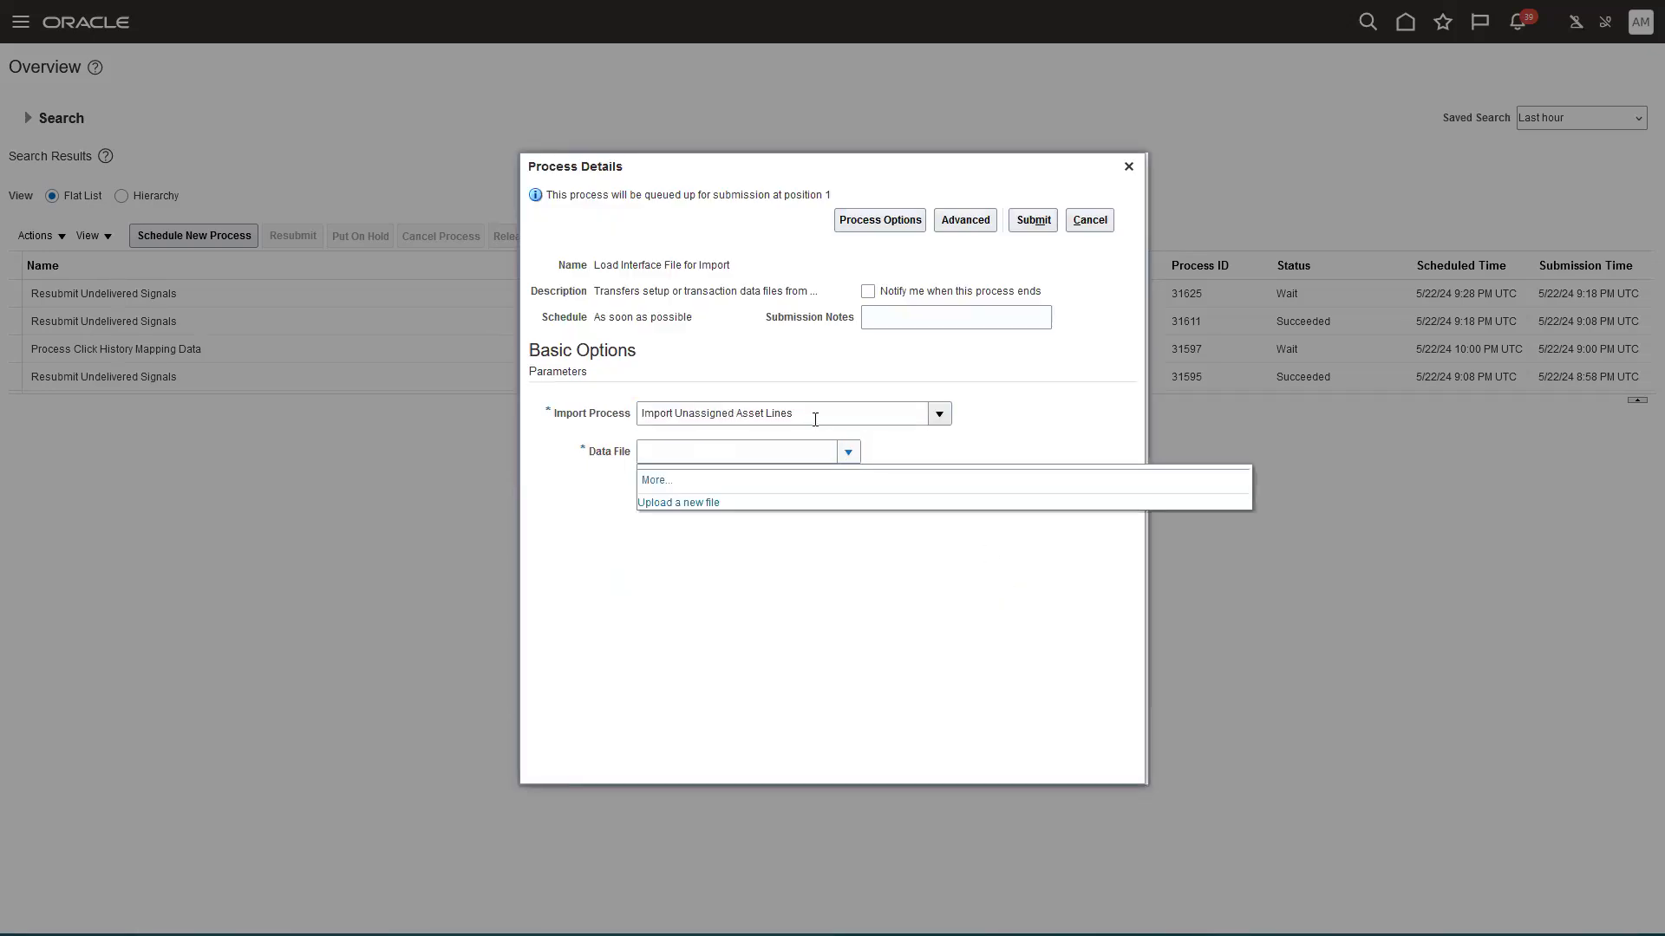
pyautogui.click(685, 504)
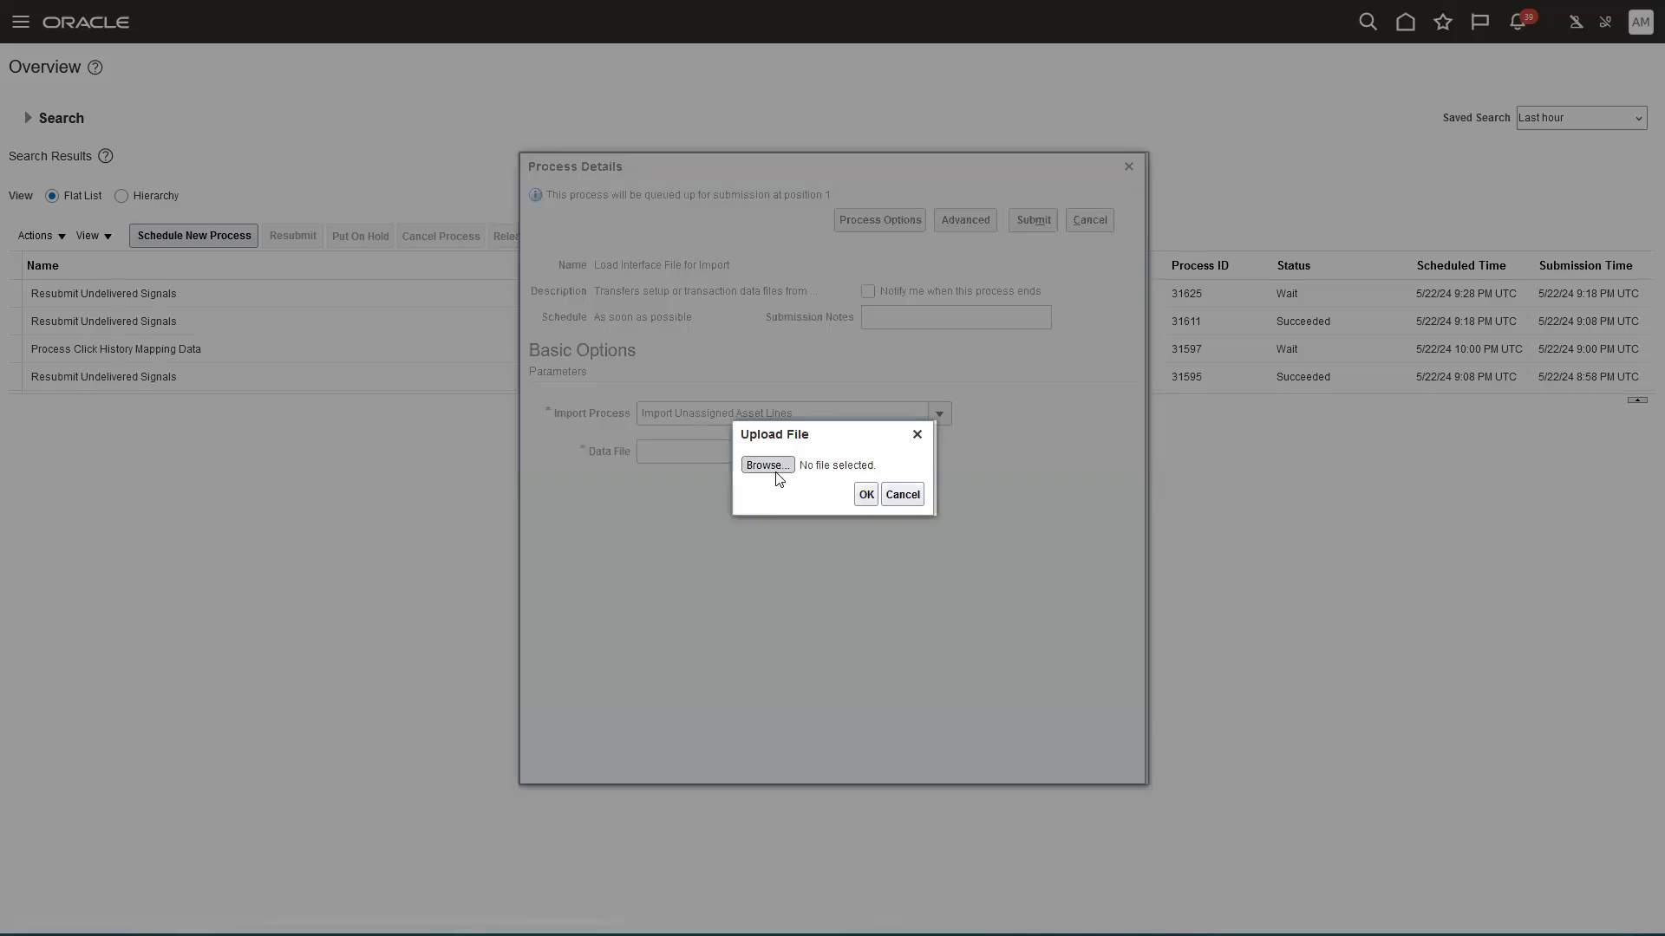
pyautogui.click(784, 460)
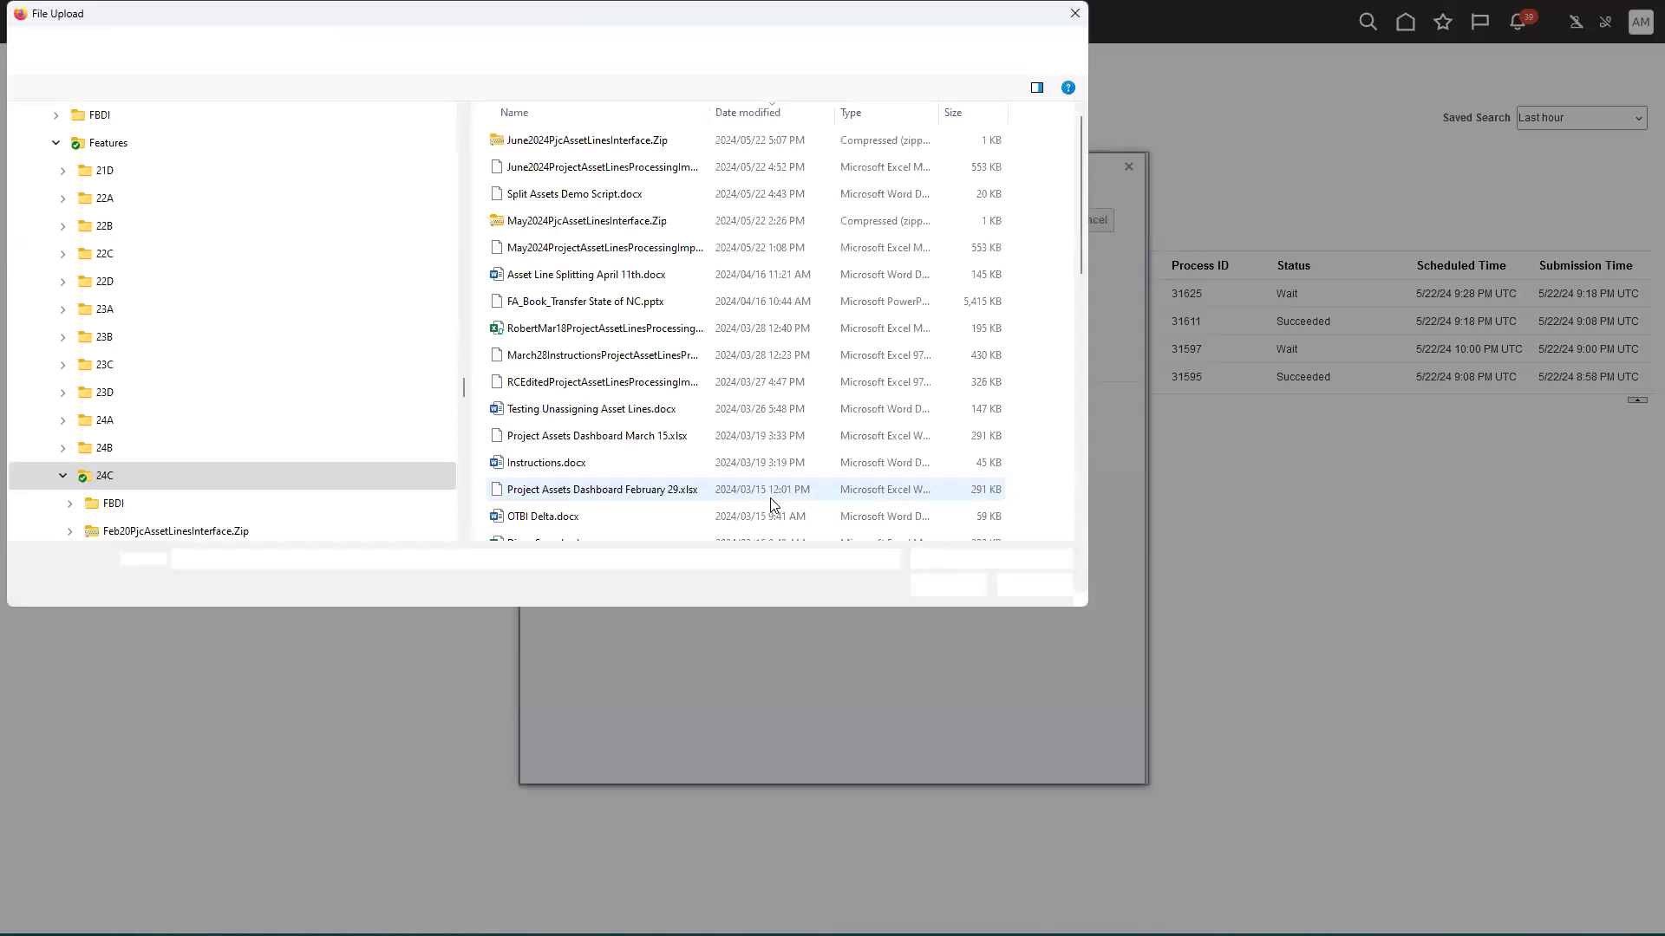
pyautogui.click(619, 149)
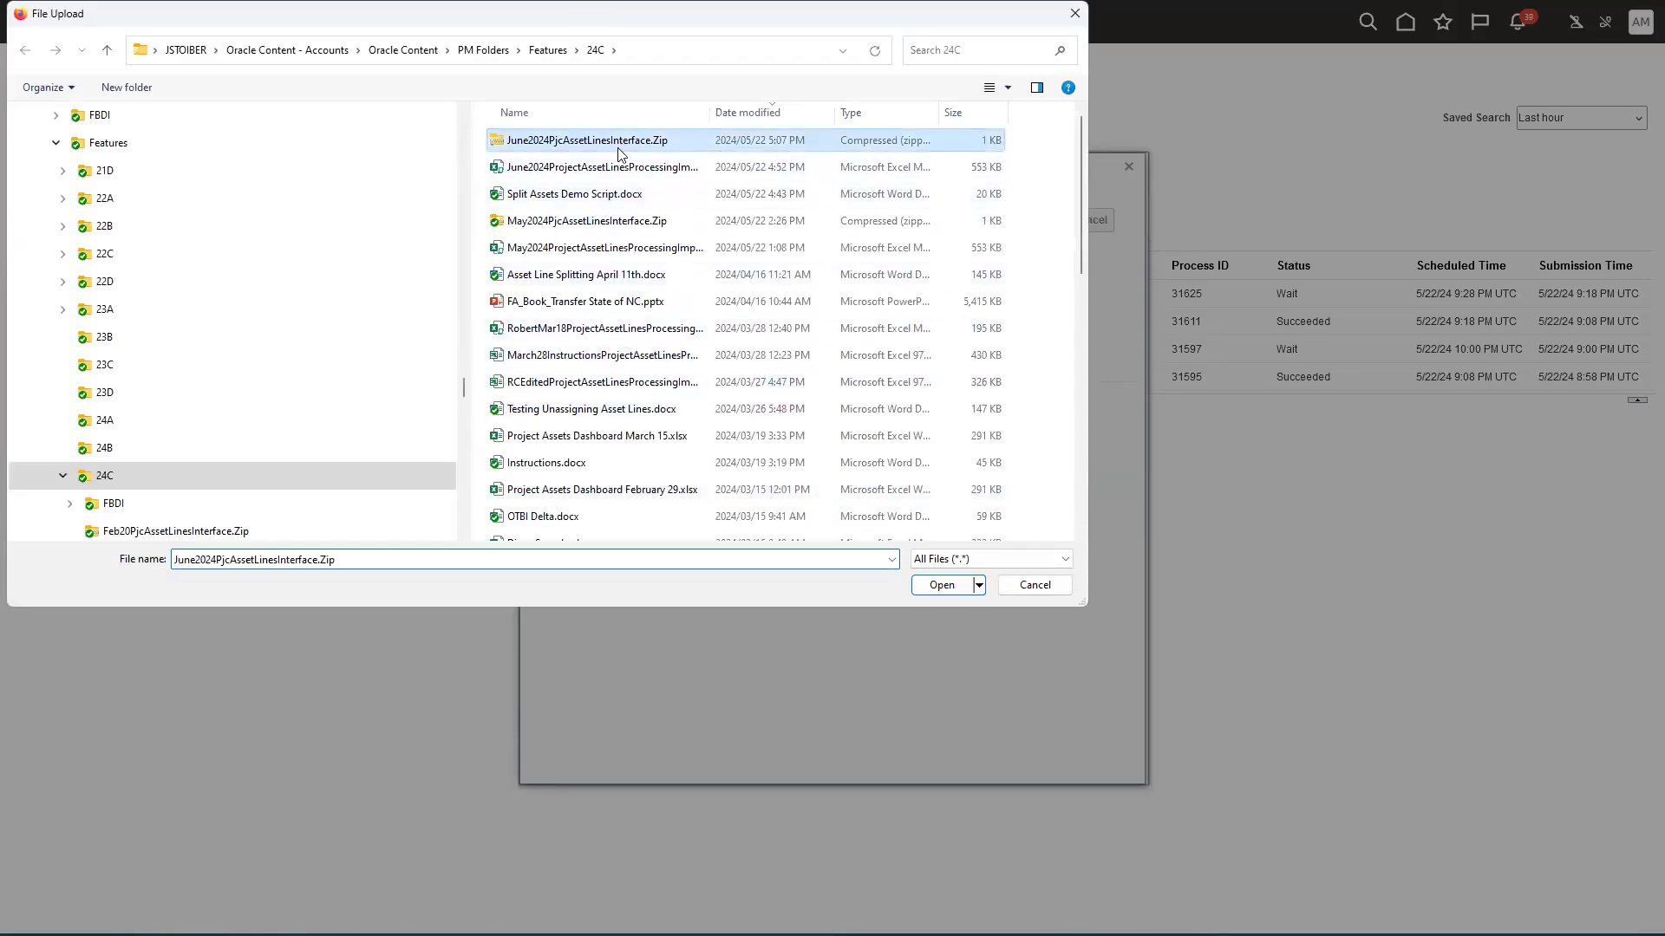
pyautogui.click(959, 582)
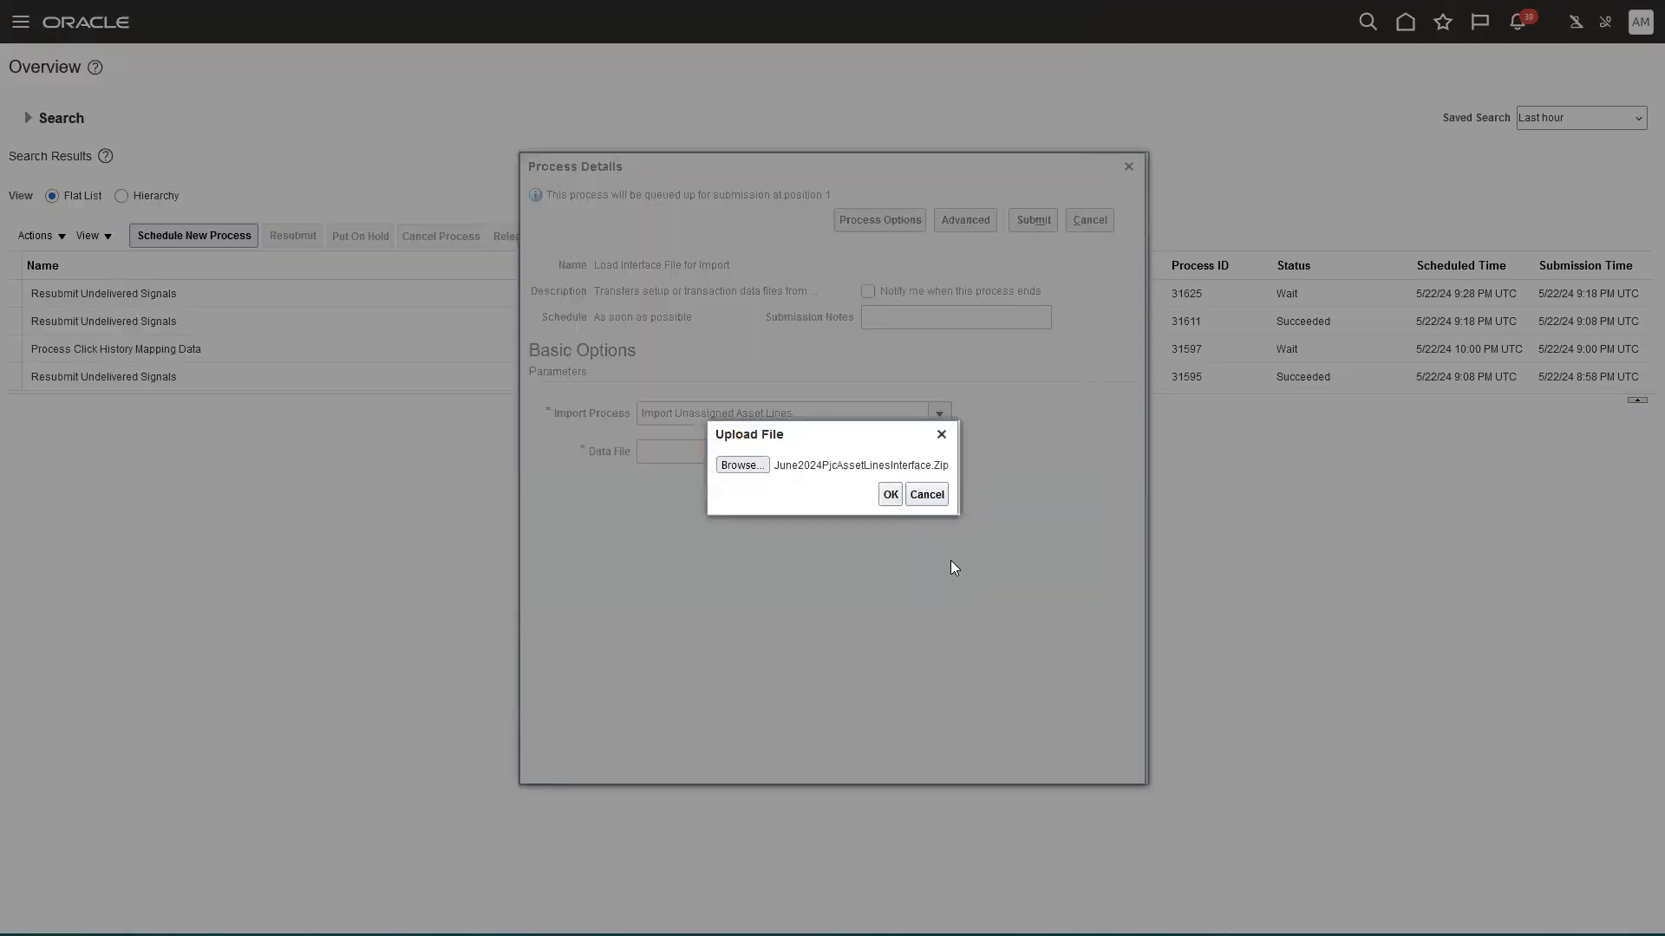
pyautogui.click(891, 494)
# Submit the Load Interface File for Import process and refresh the list of scheduled processes
pyautogui.click(1028, 224)
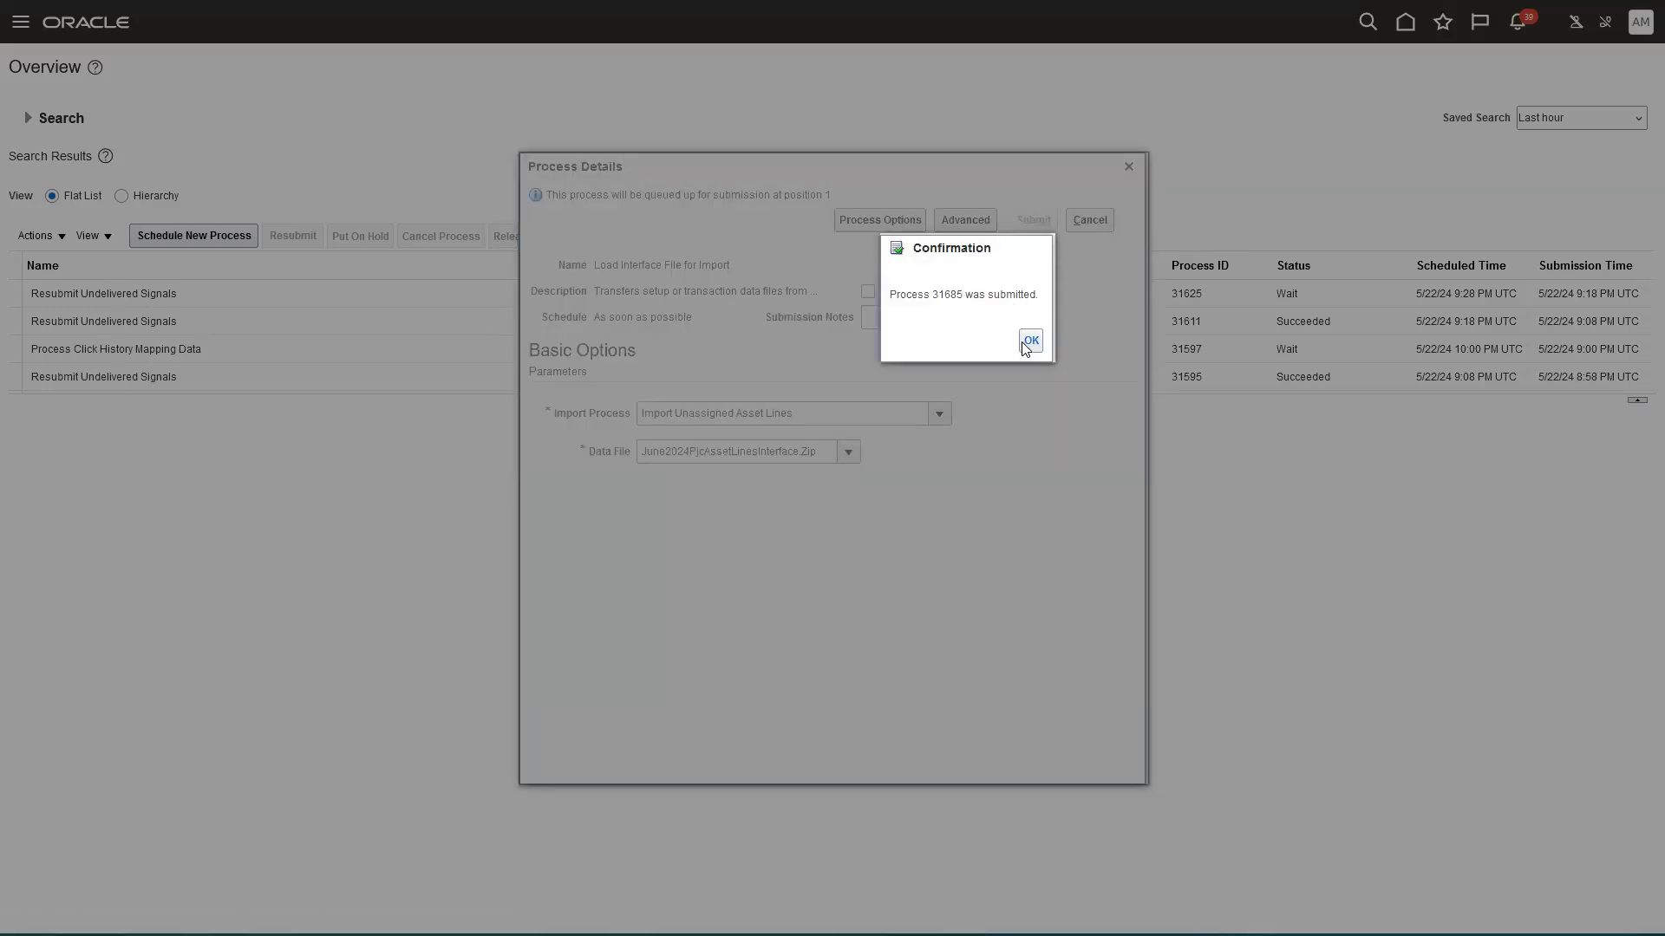
pyautogui.click(1030, 340)
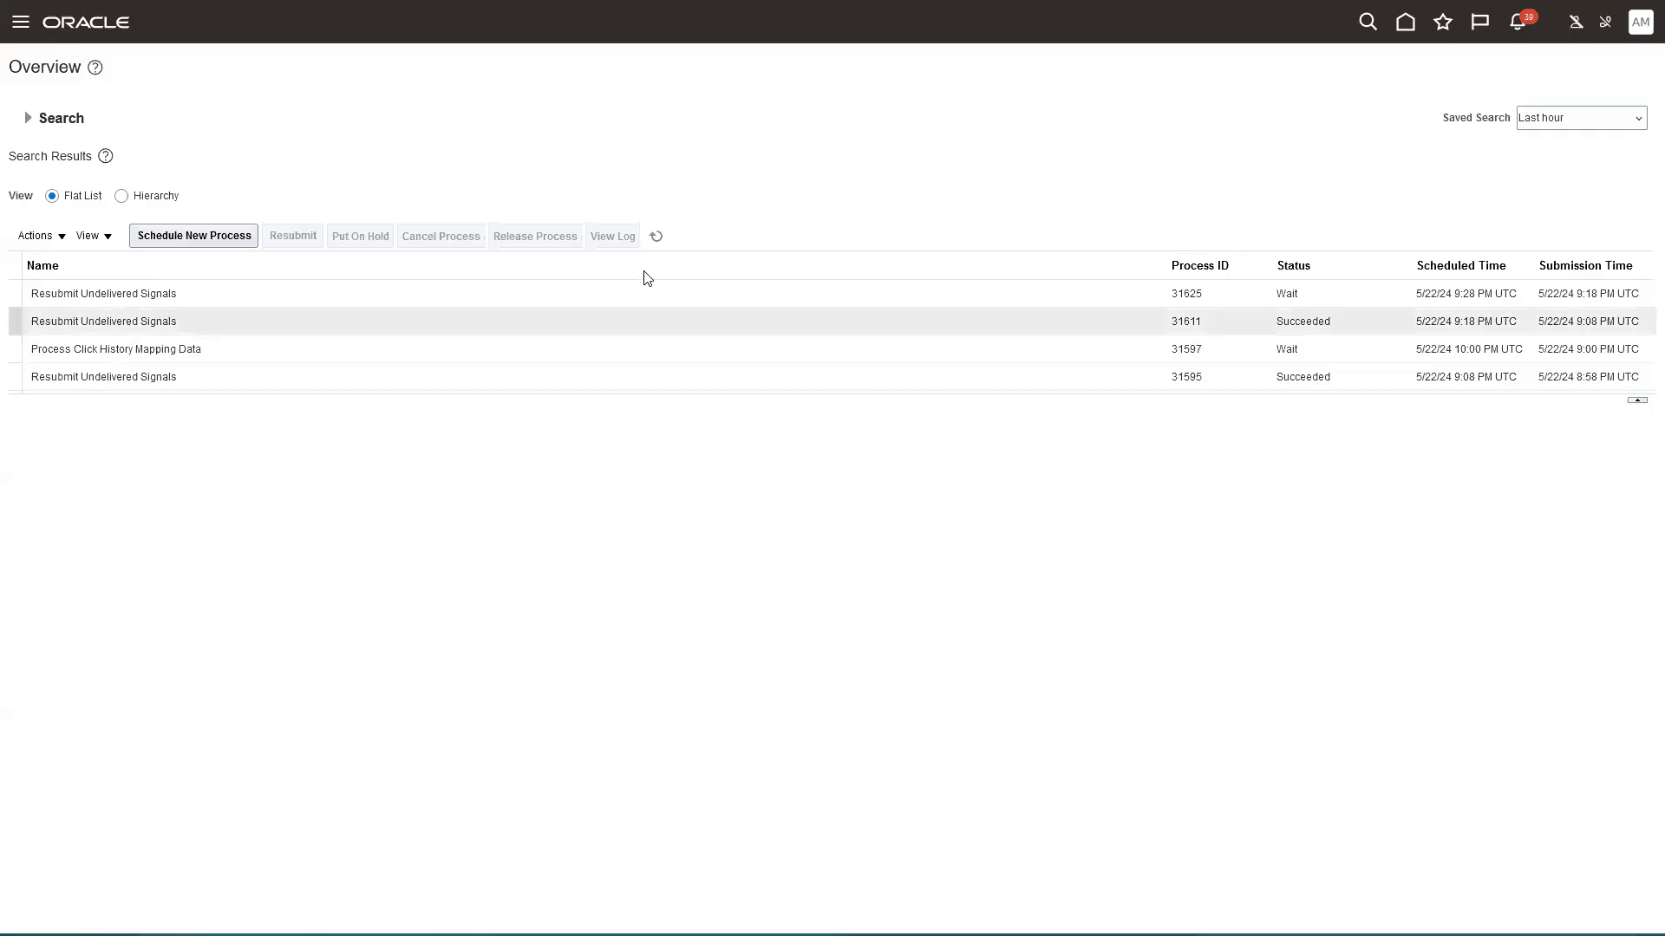
pyautogui.click(656, 237)
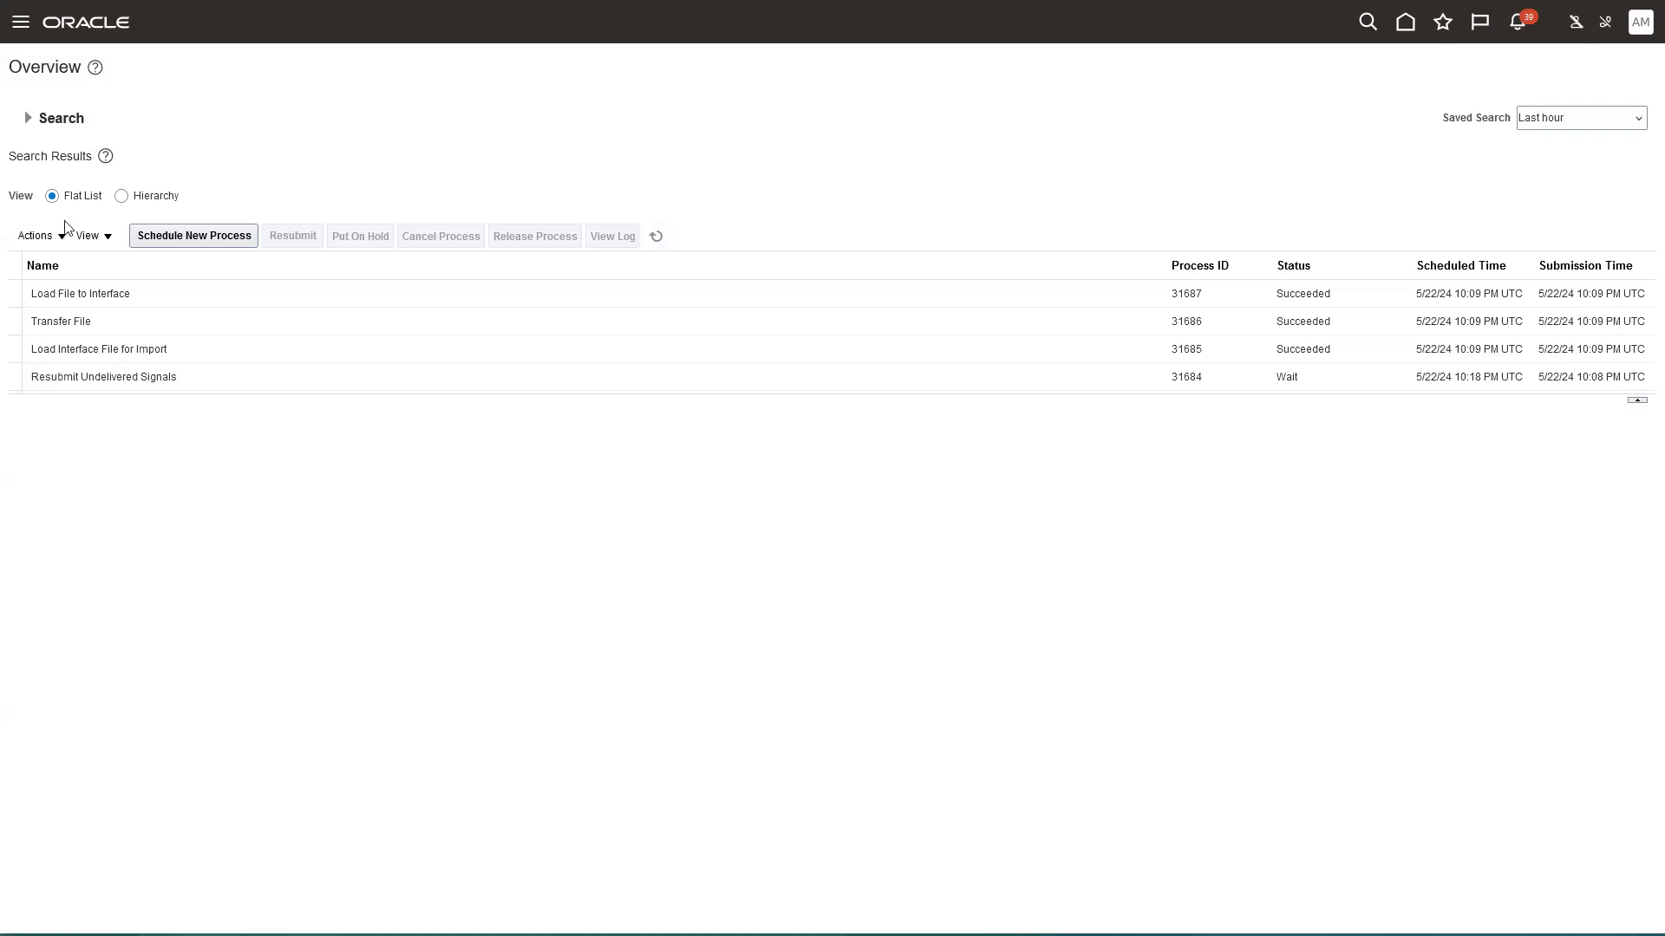
# Schedule a new process, find the Import Unassigned Asset Lines job by searching for "Import UNAS", and open its process details
pyautogui.click(172, 239)
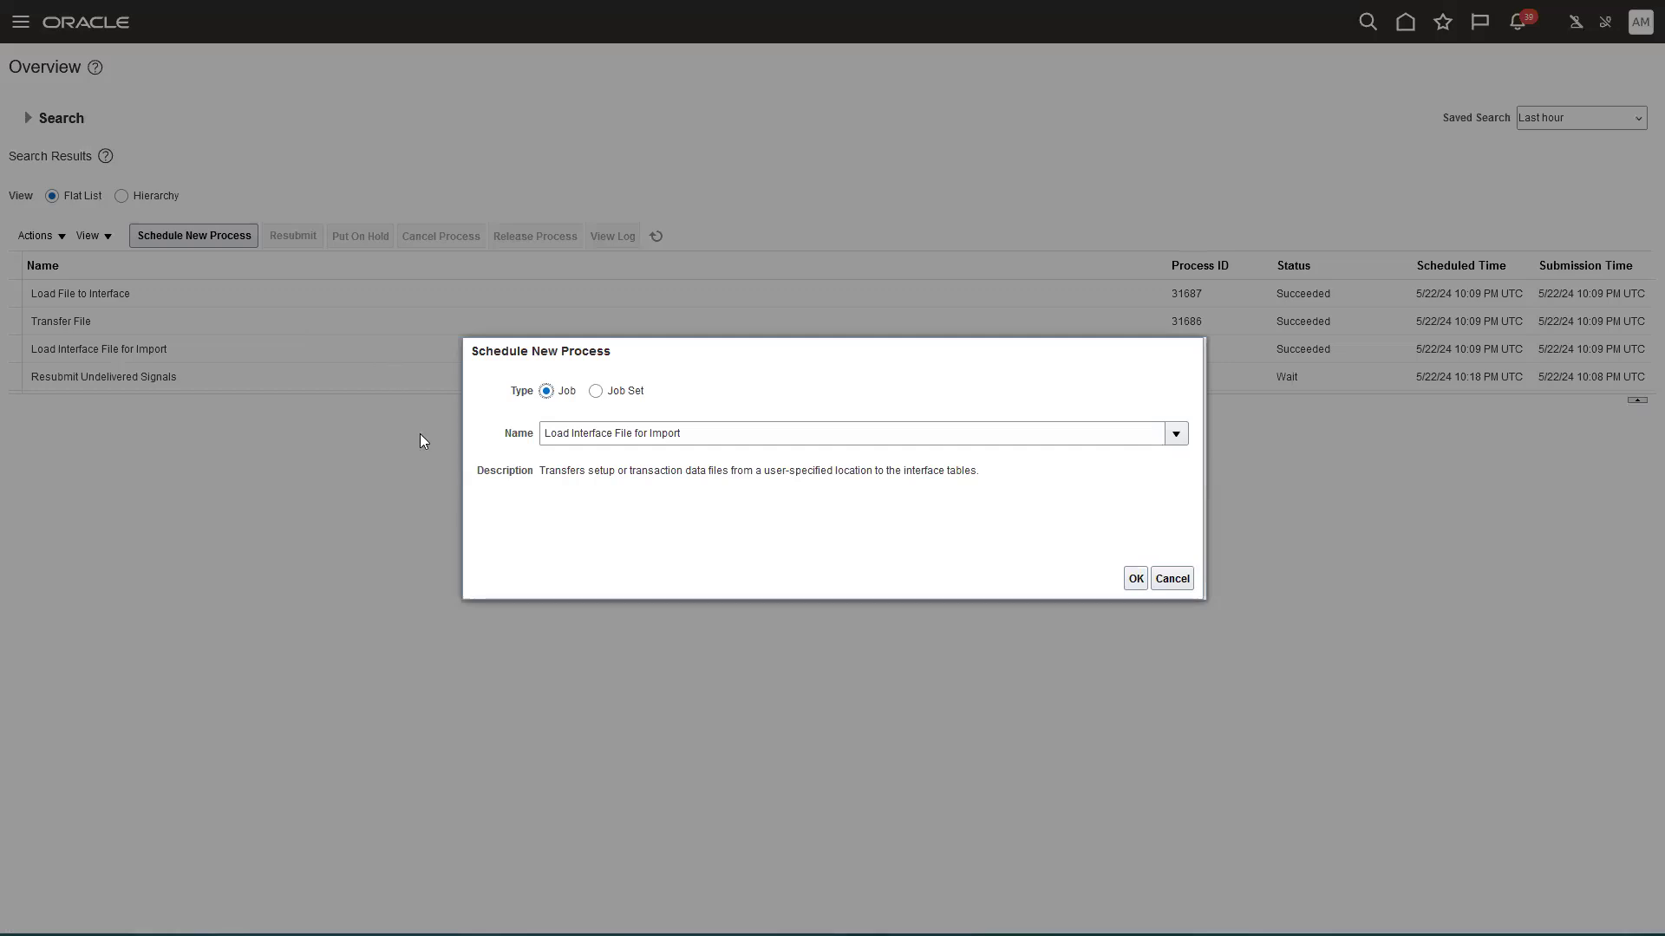
pyautogui.click(1184, 431)
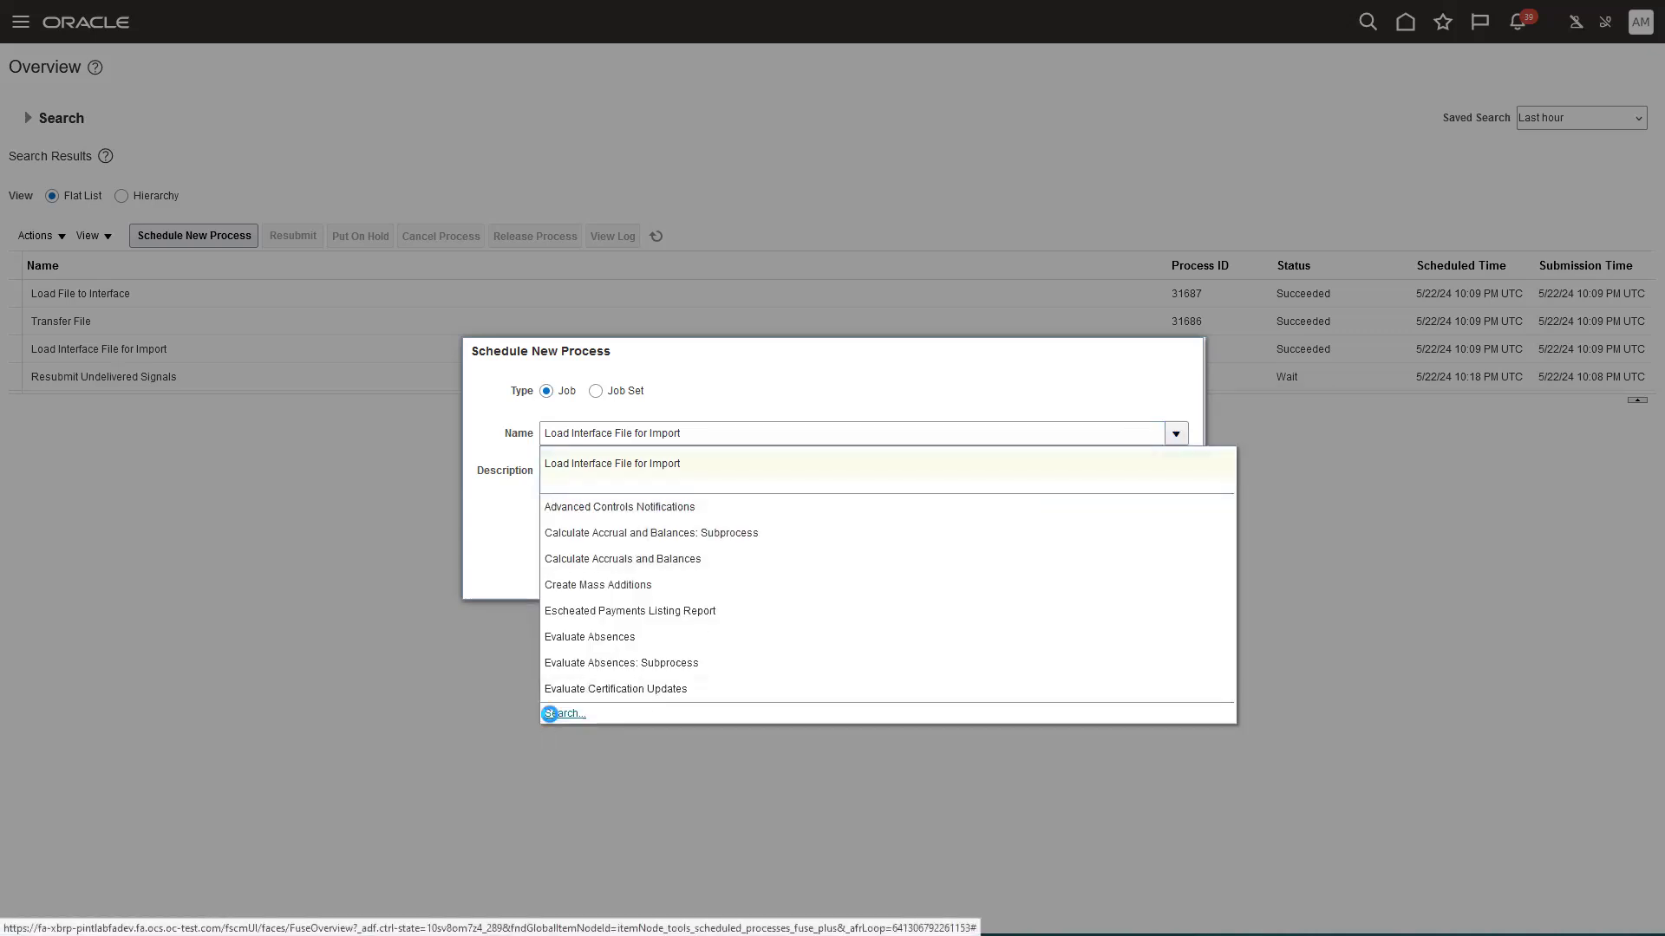
pyautogui.click(564, 714)
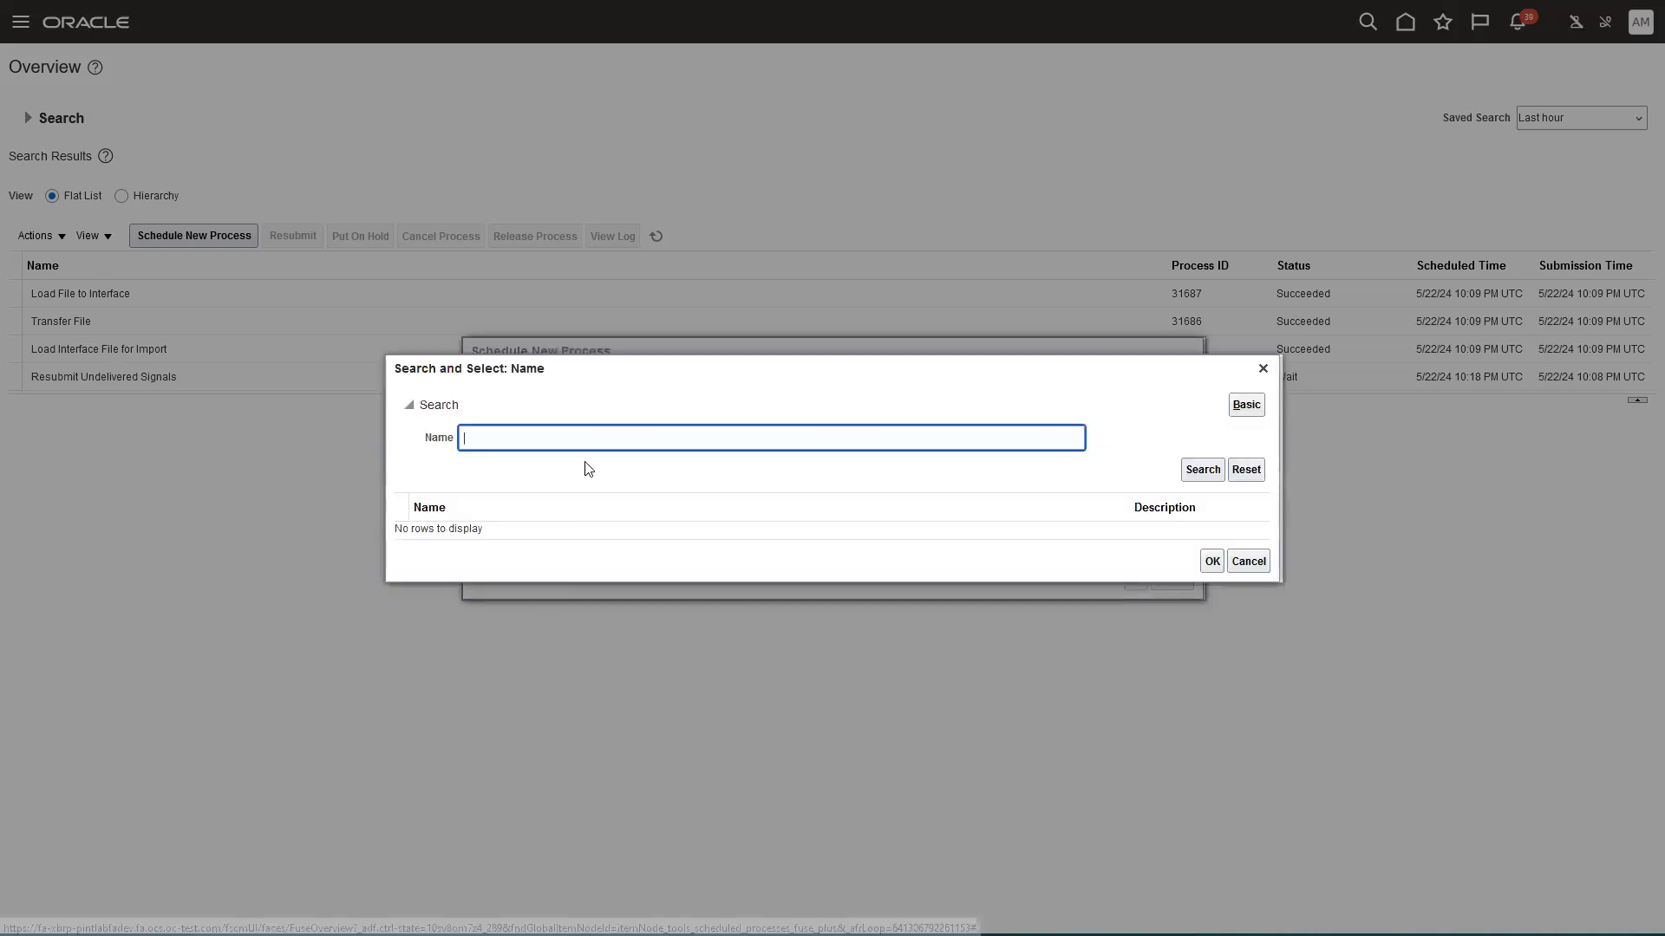
pyautogui.write('Import')
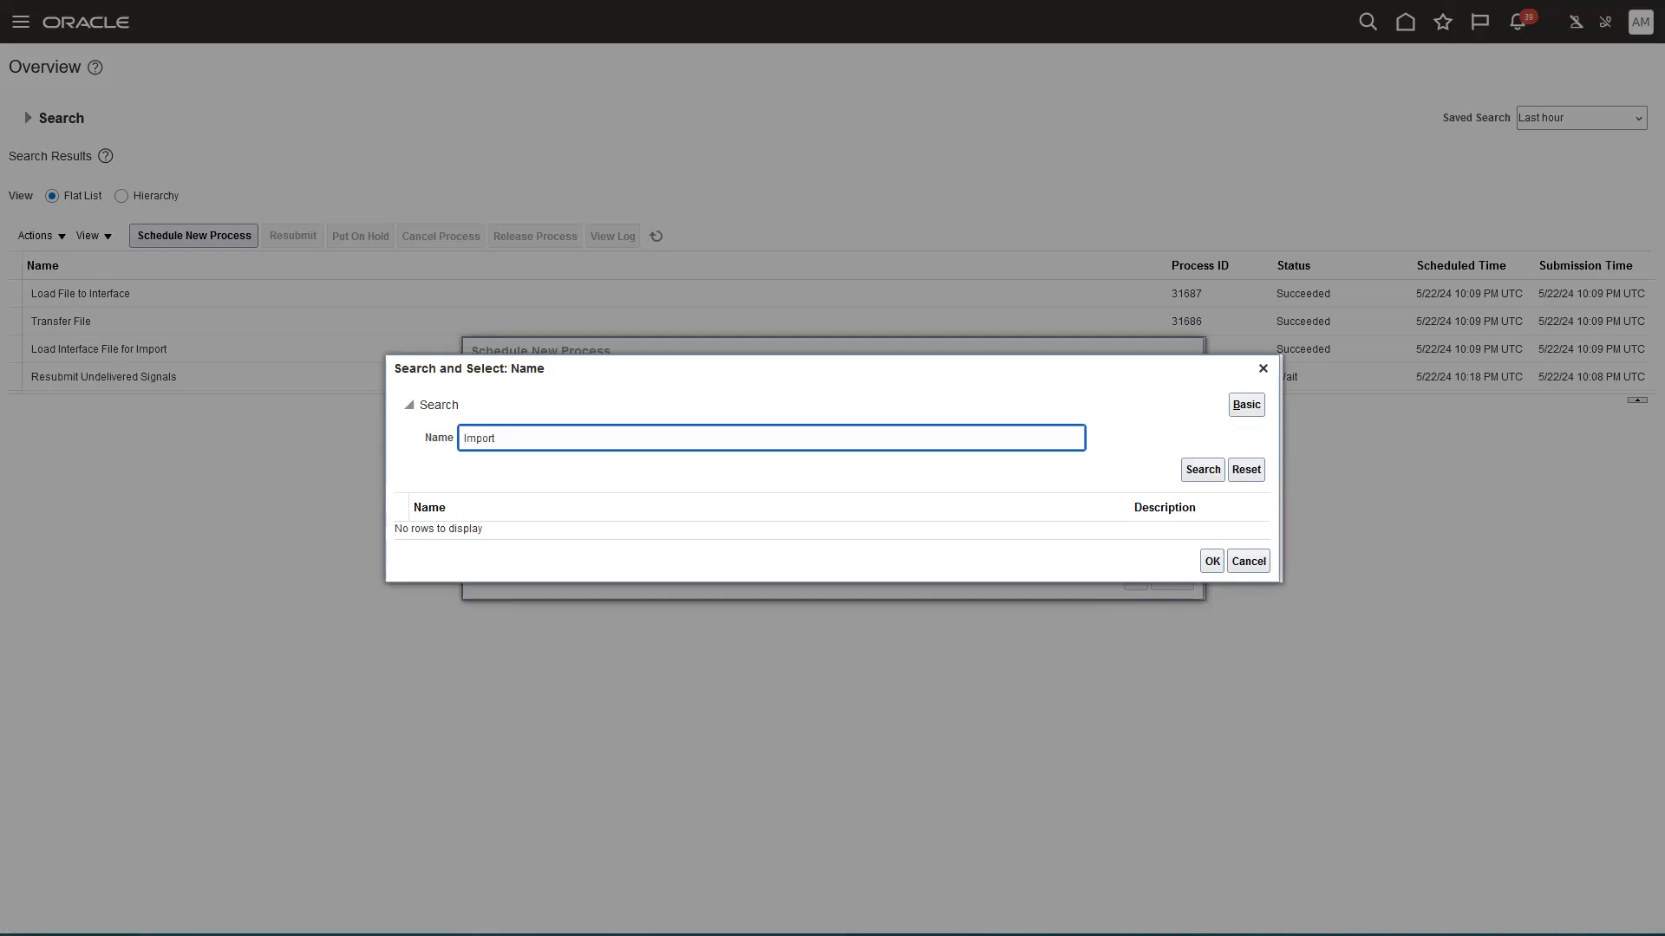
pyautogui.write(' UNAS')
pyautogui.click(1201, 469)
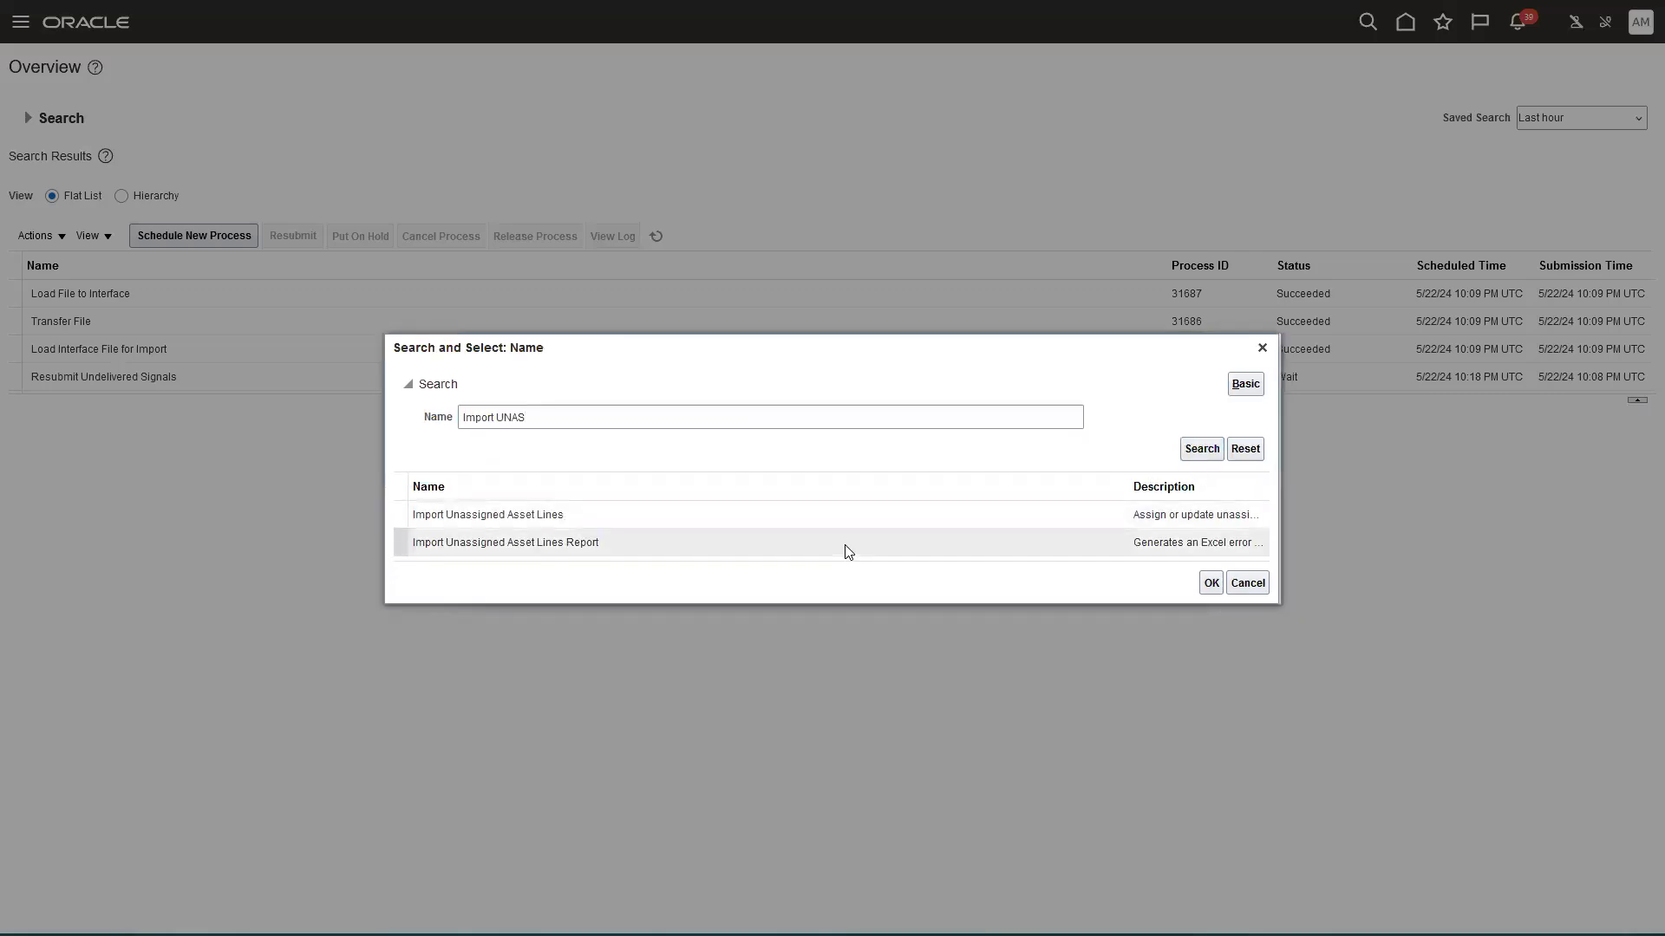
pyautogui.click(539, 516)
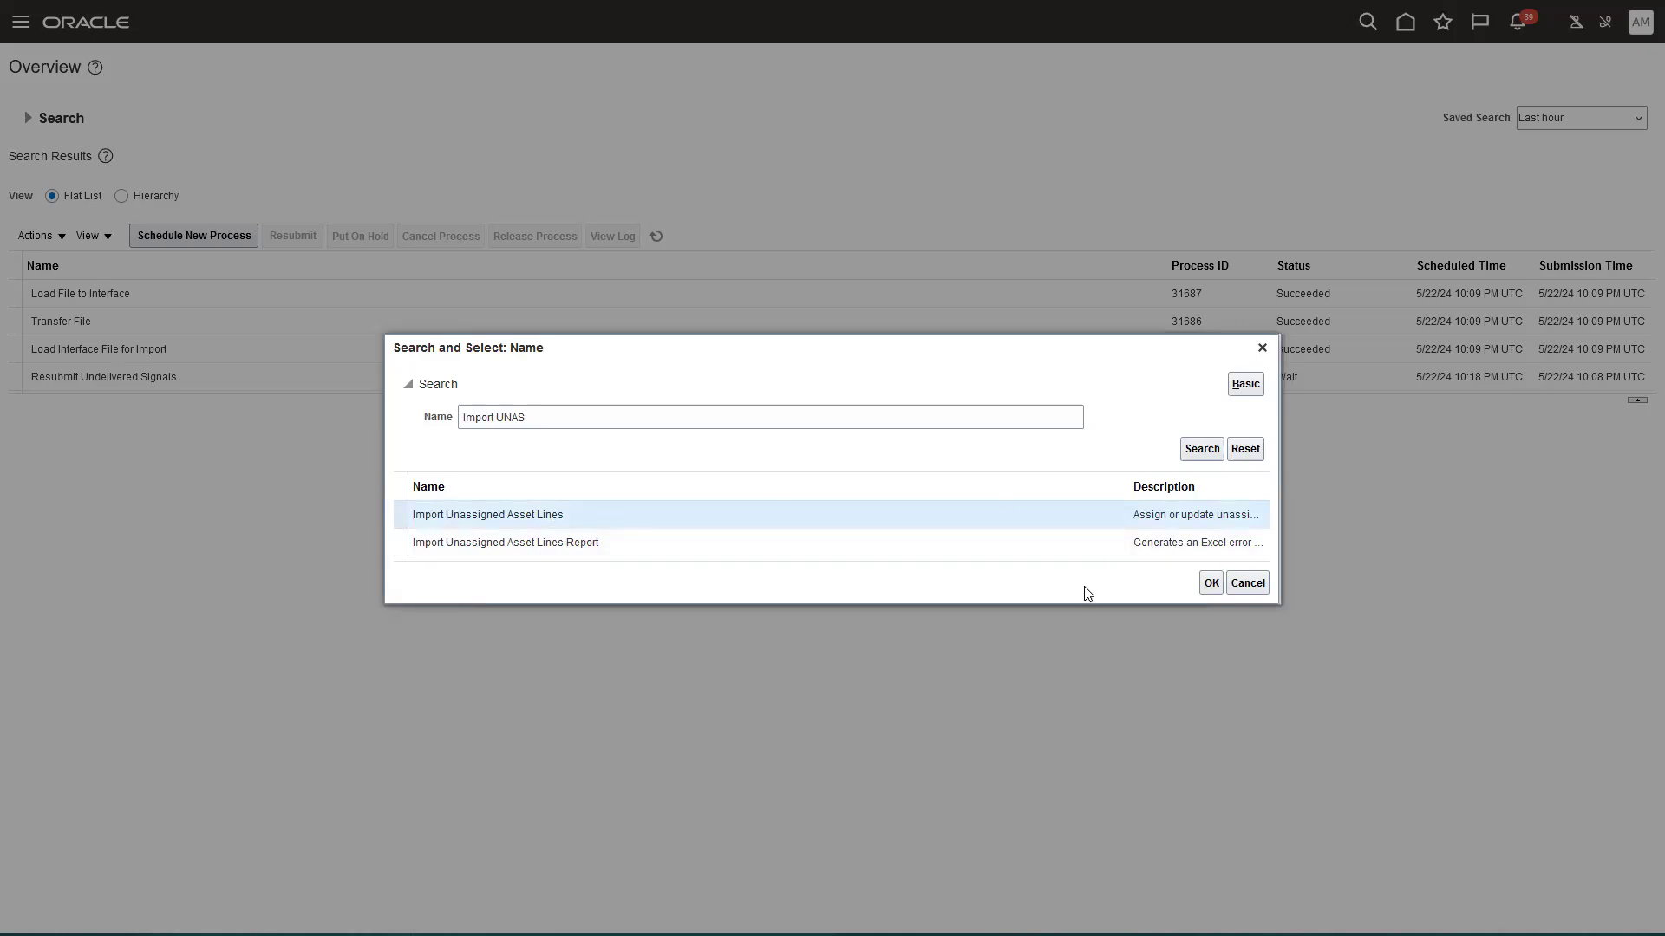
pyautogui.click(1211, 586)
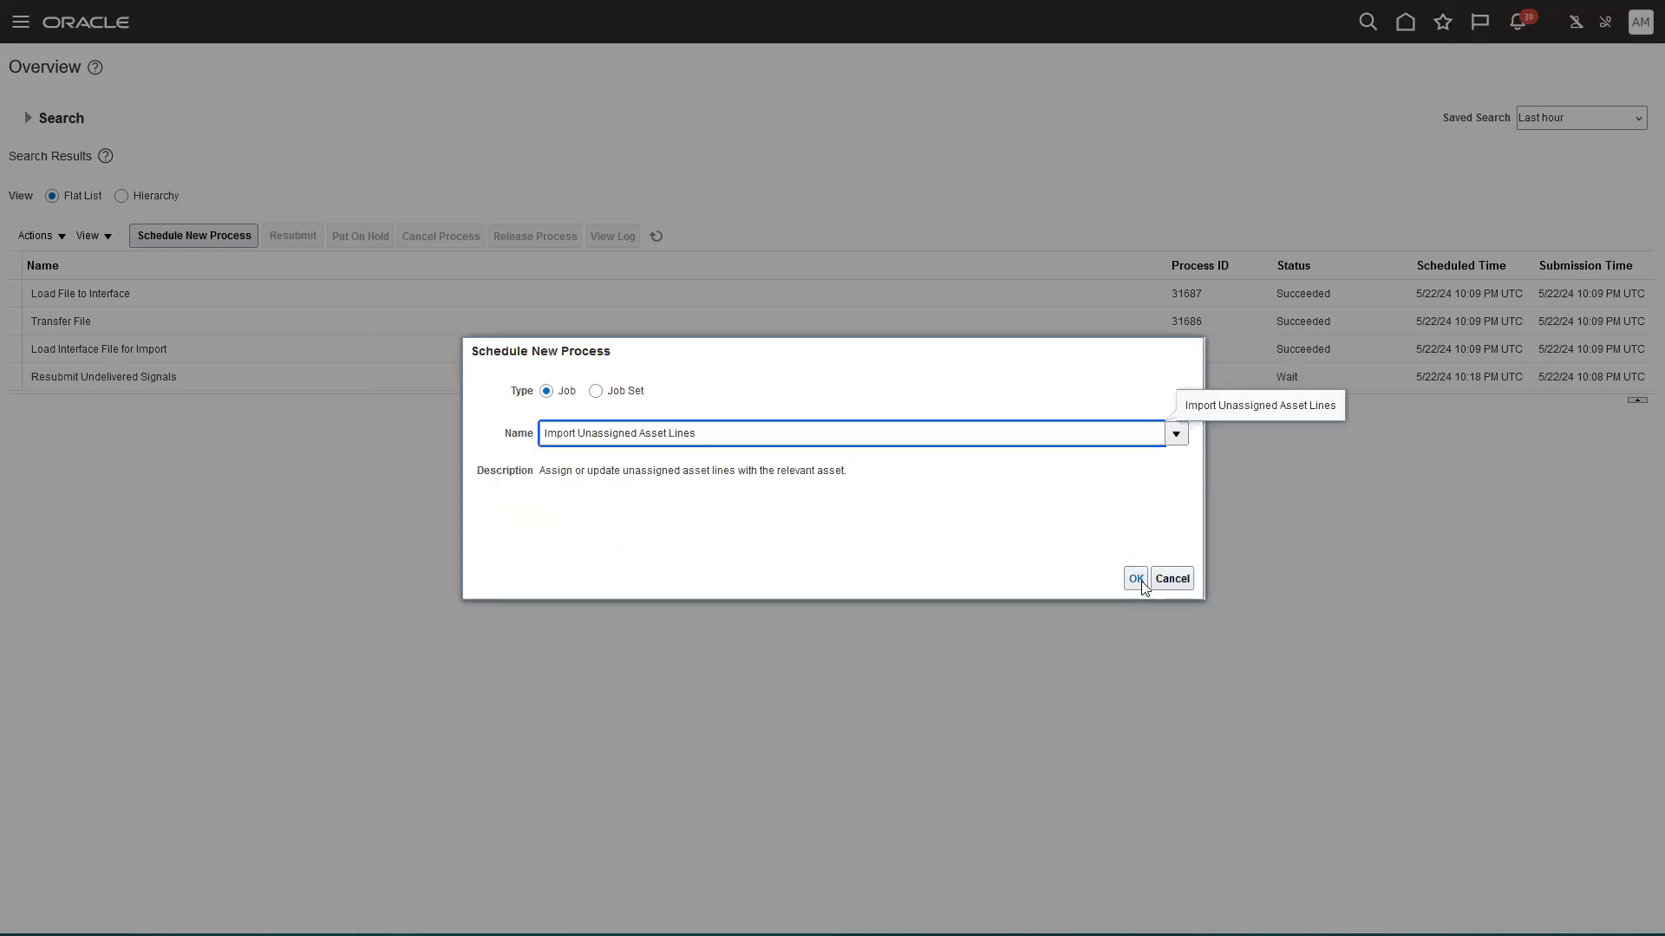
pyautogui.click(1142, 583)
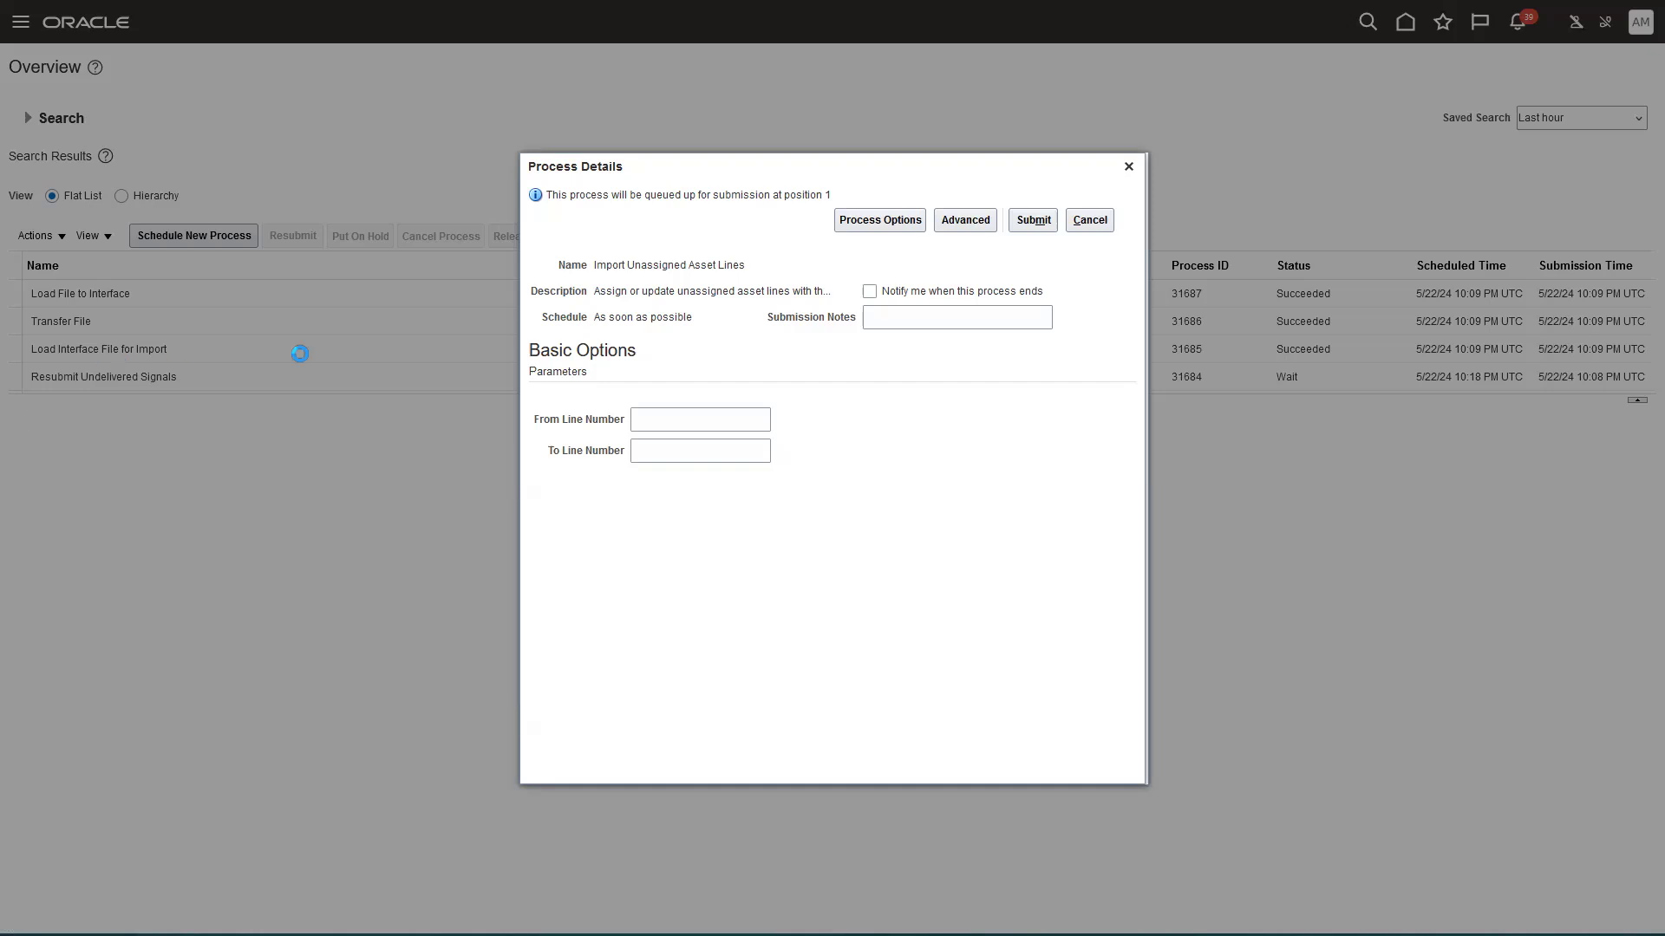
# Limit the asset line import to From Line Number 4199 and To Line Number 4203
pyautogui.click(691, 418)
pyautogui.write('1')
pyautogui.press('BackSpace')
pyautogui.write('4199')
pyautogui.click(735, 451)
pyautogui.write('4203')
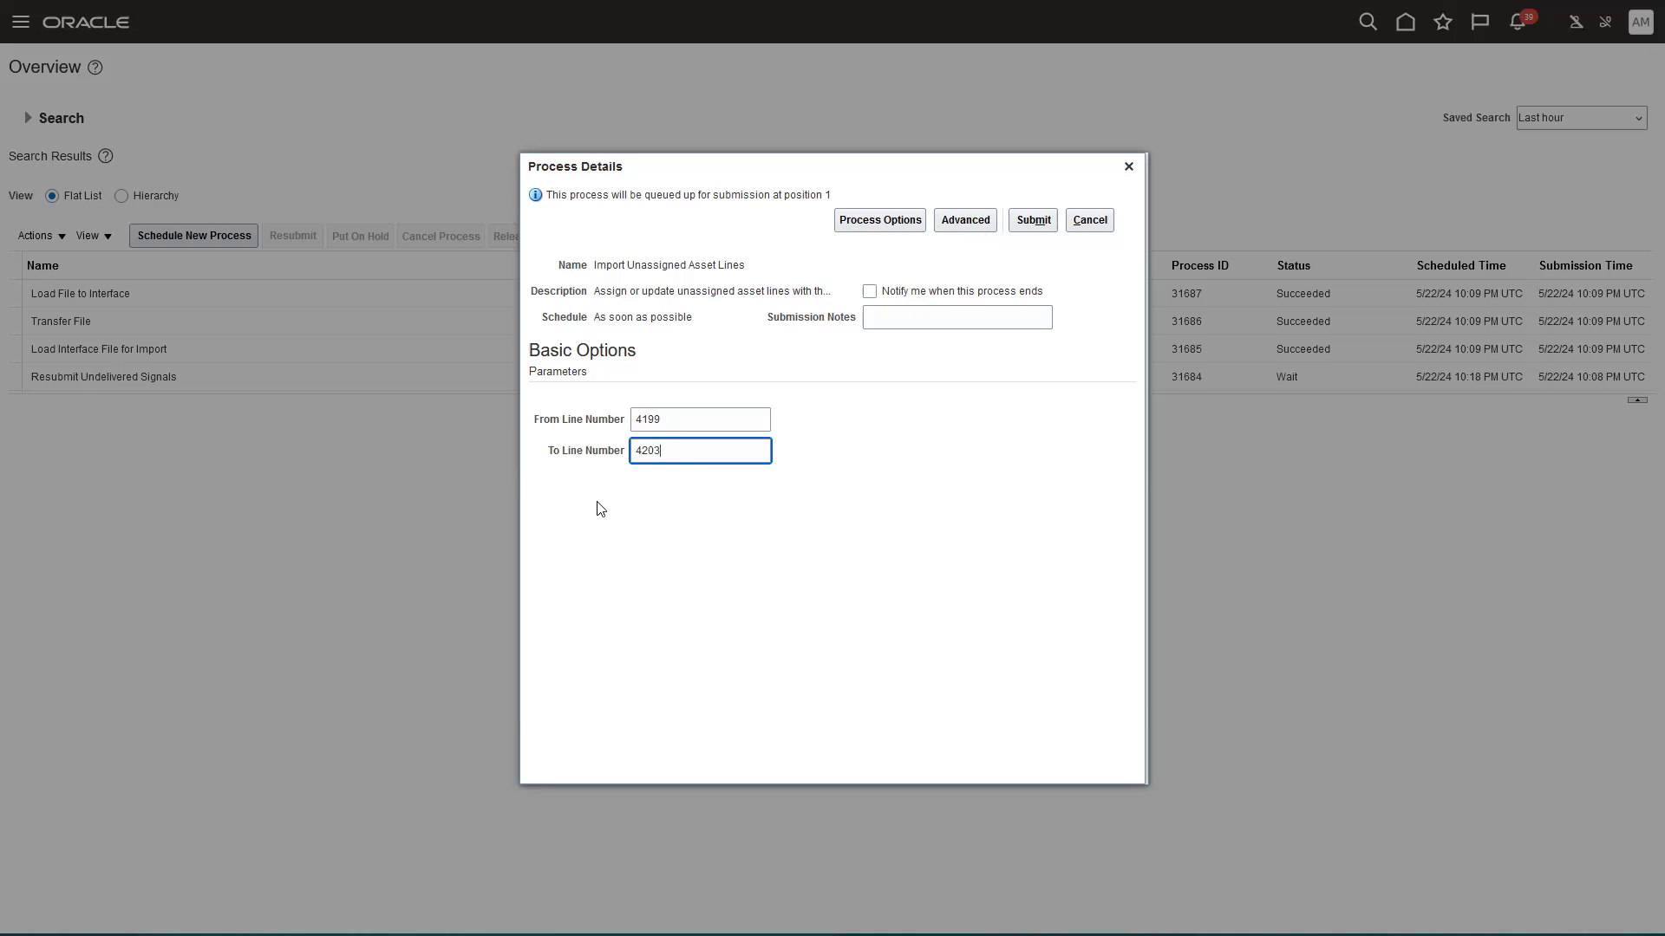
# Submit the Import Unassigned Asset Lines process and refresh the scheduled processes
pyautogui.click(1039, 221)
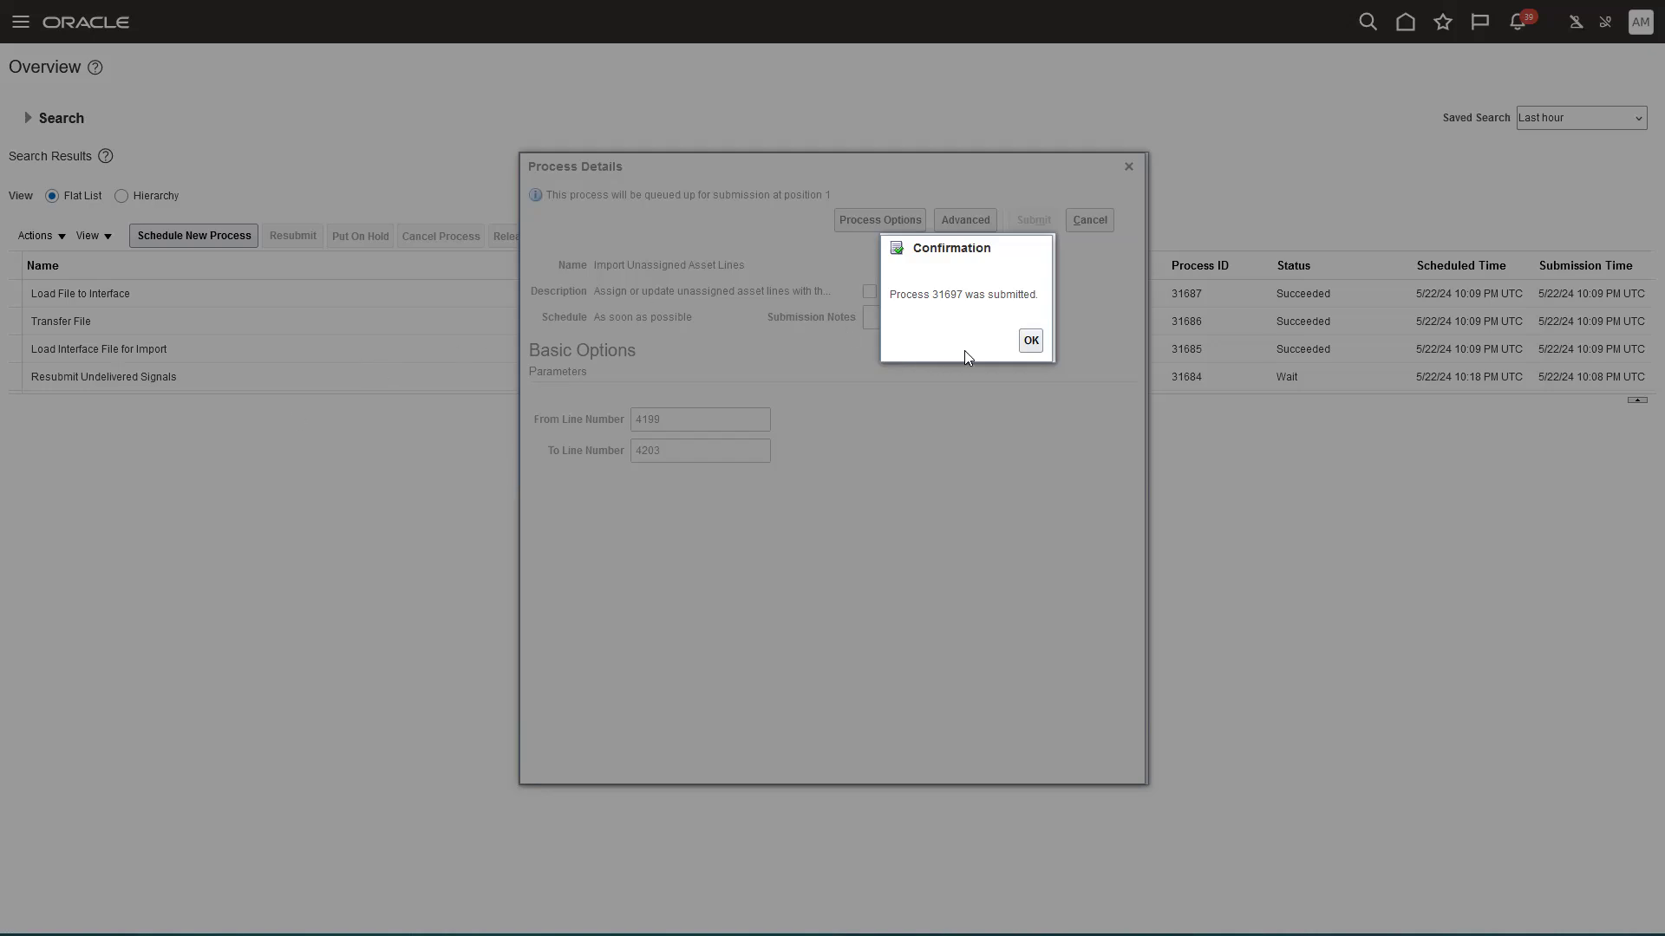
pyautogui.click(1031, 339)
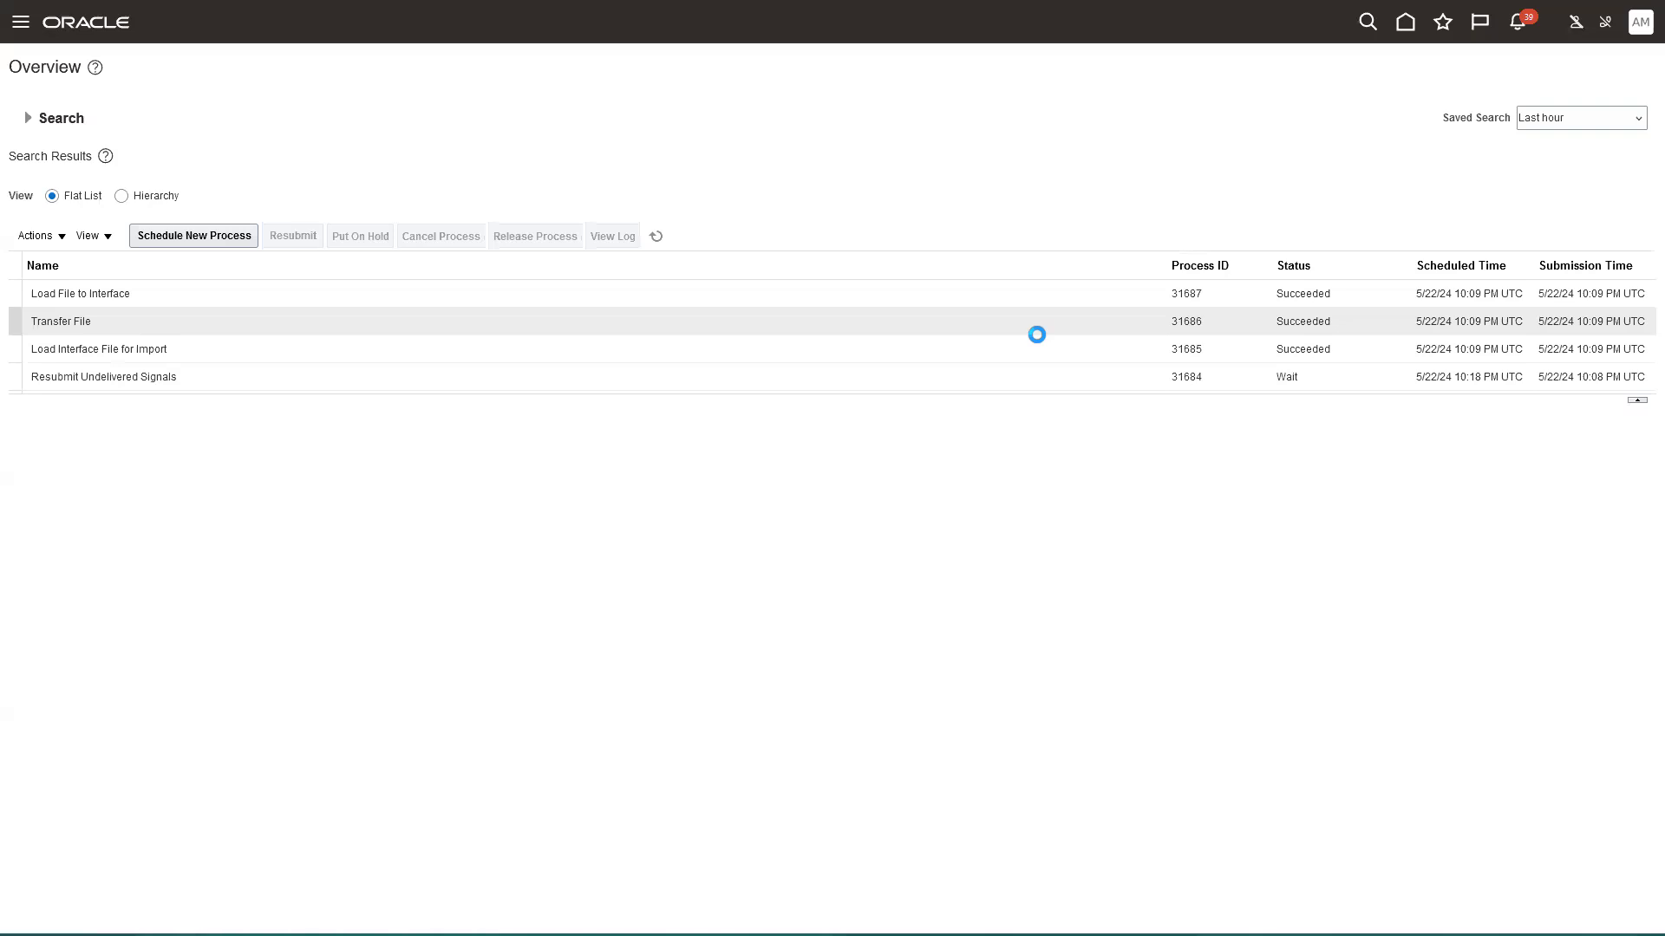
pyautogui.click(656, 238)
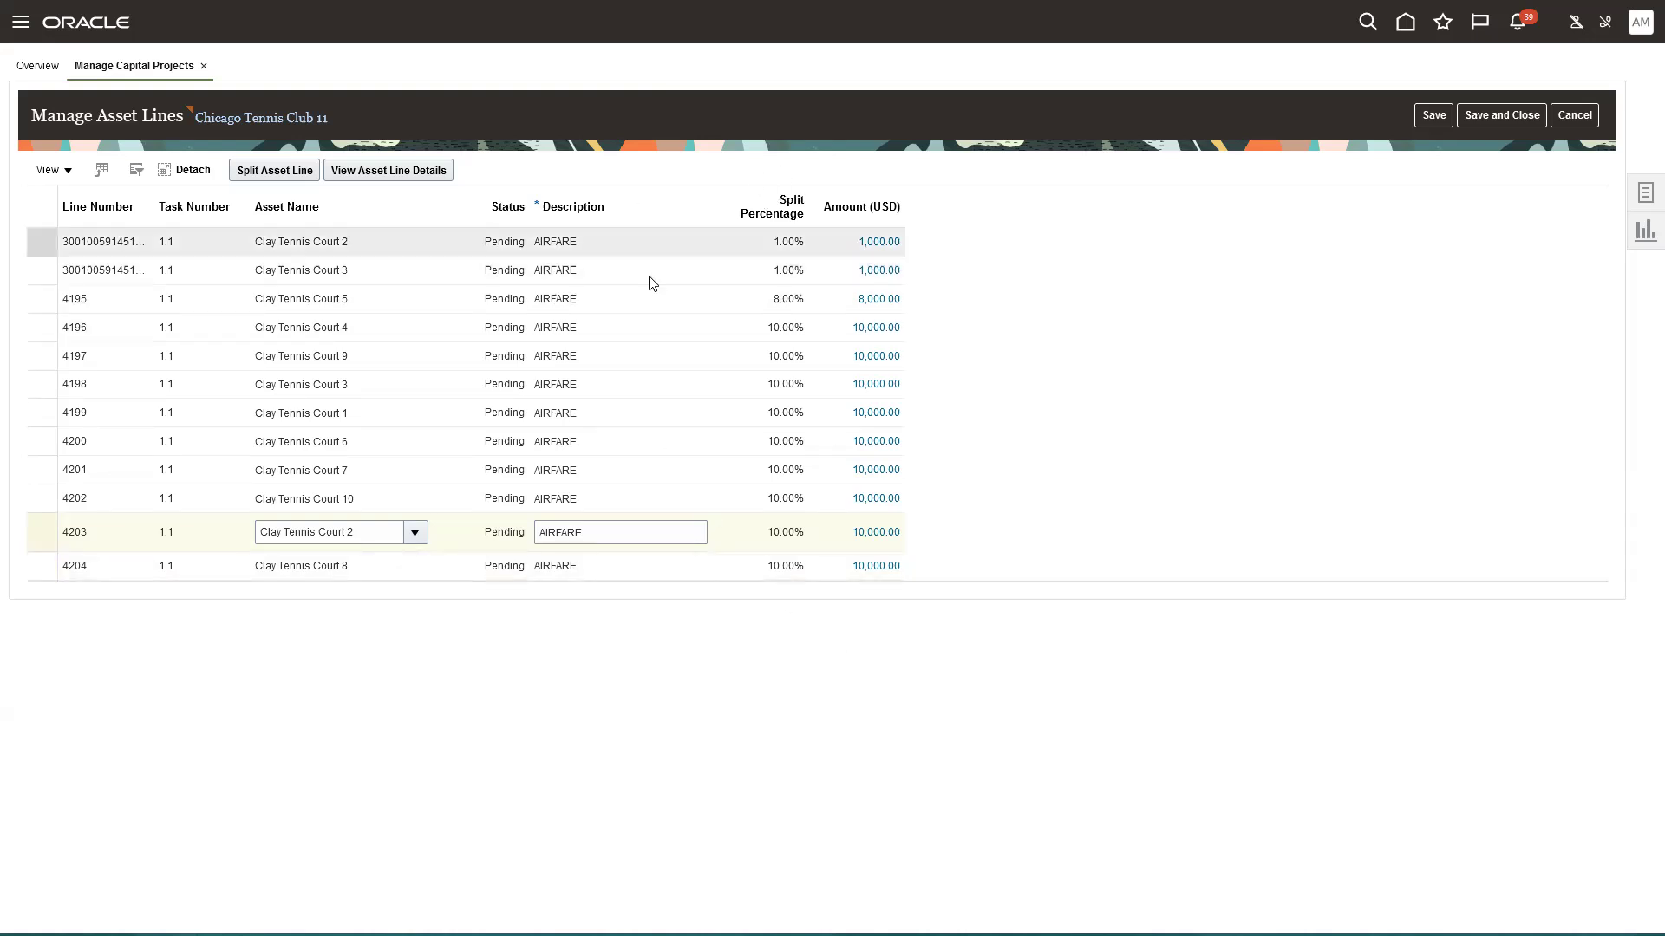
# Save and close the asset lines of Chicago Tennis Club 11, then reopen them to examine the imported splits, assets, percentages and amounts
pyautogui.click(1517, 121)
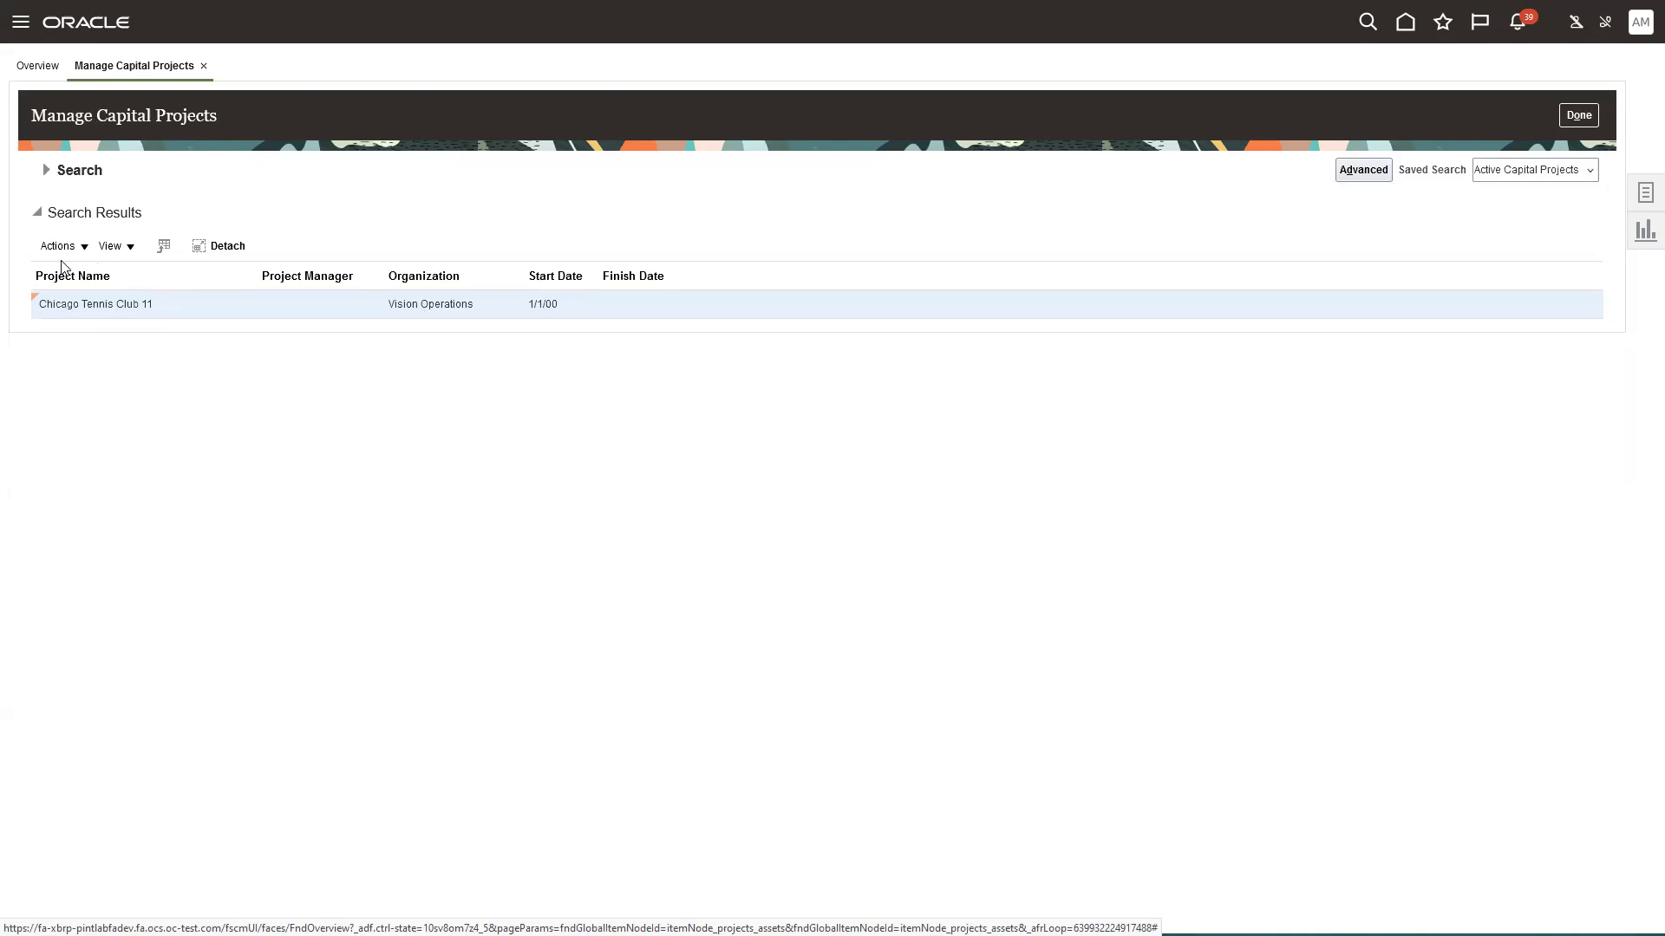
pyautogui.click(84, 249)
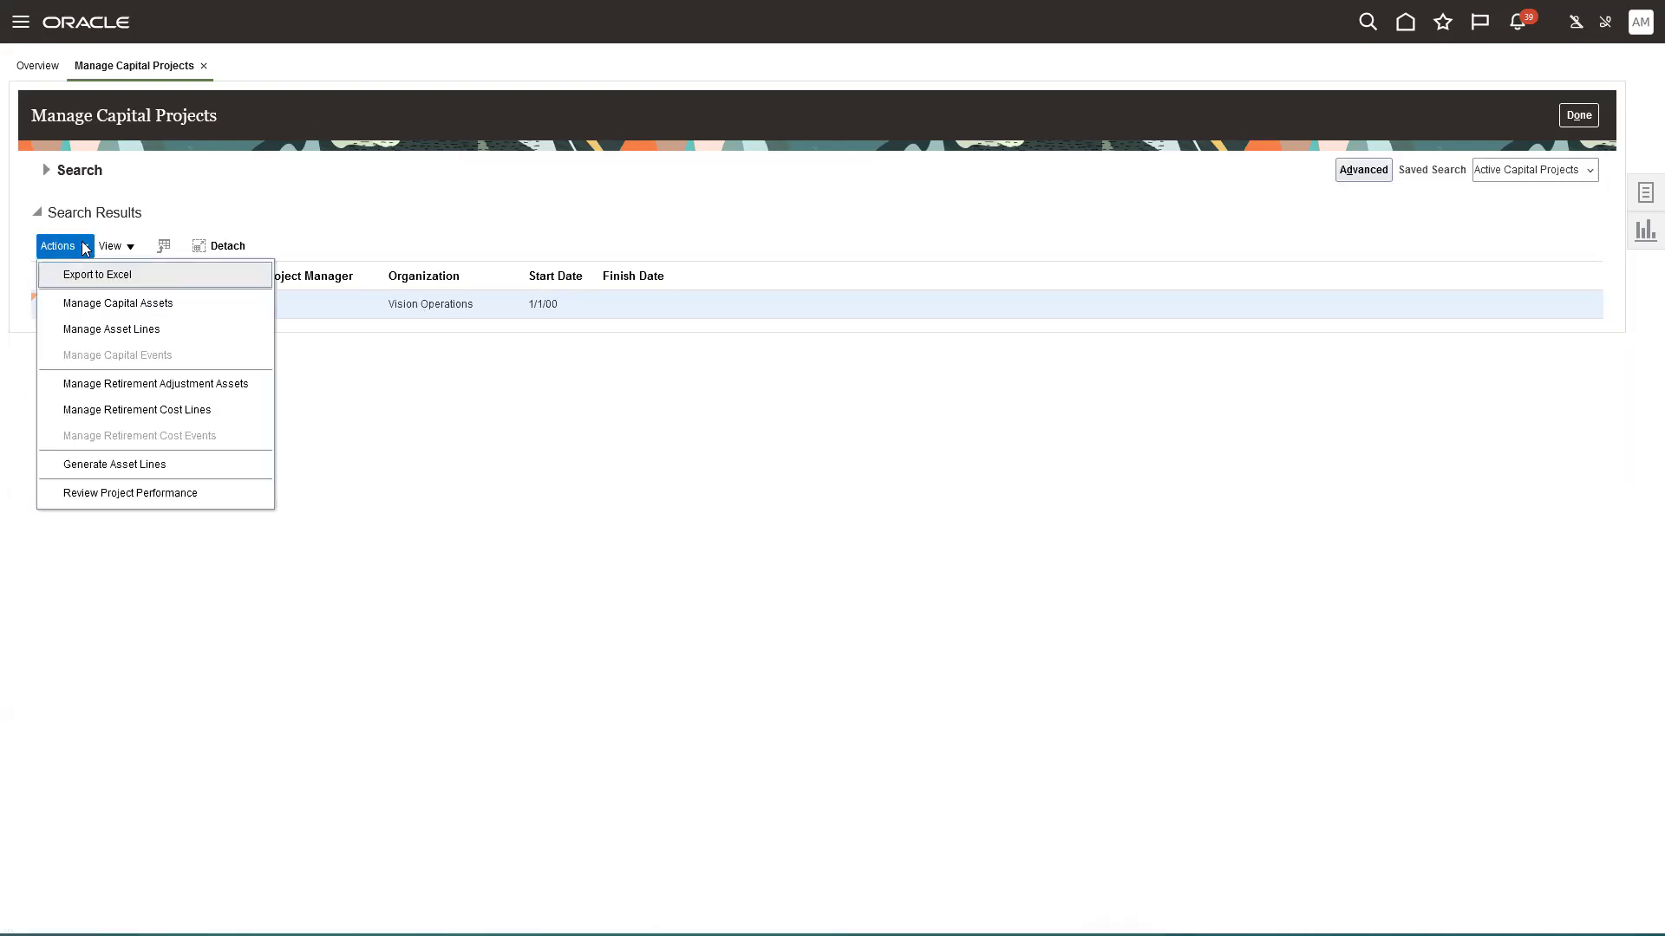
pyautogui.click(88, 330)
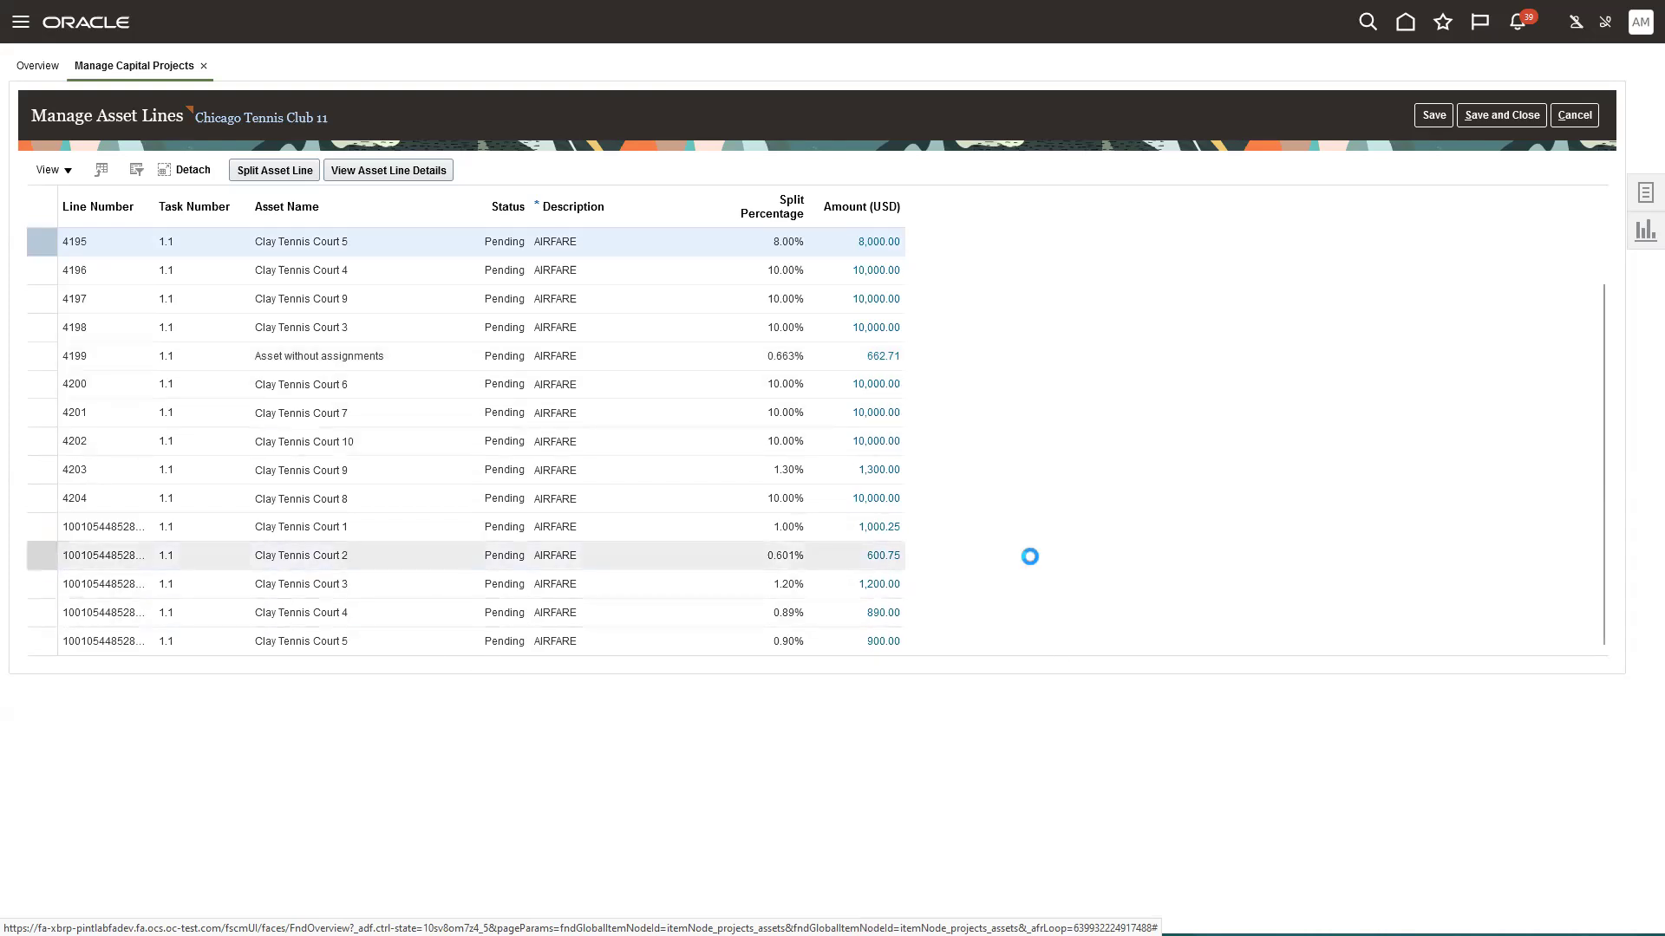
pyautogui.scroll(-1, 1030, 560)
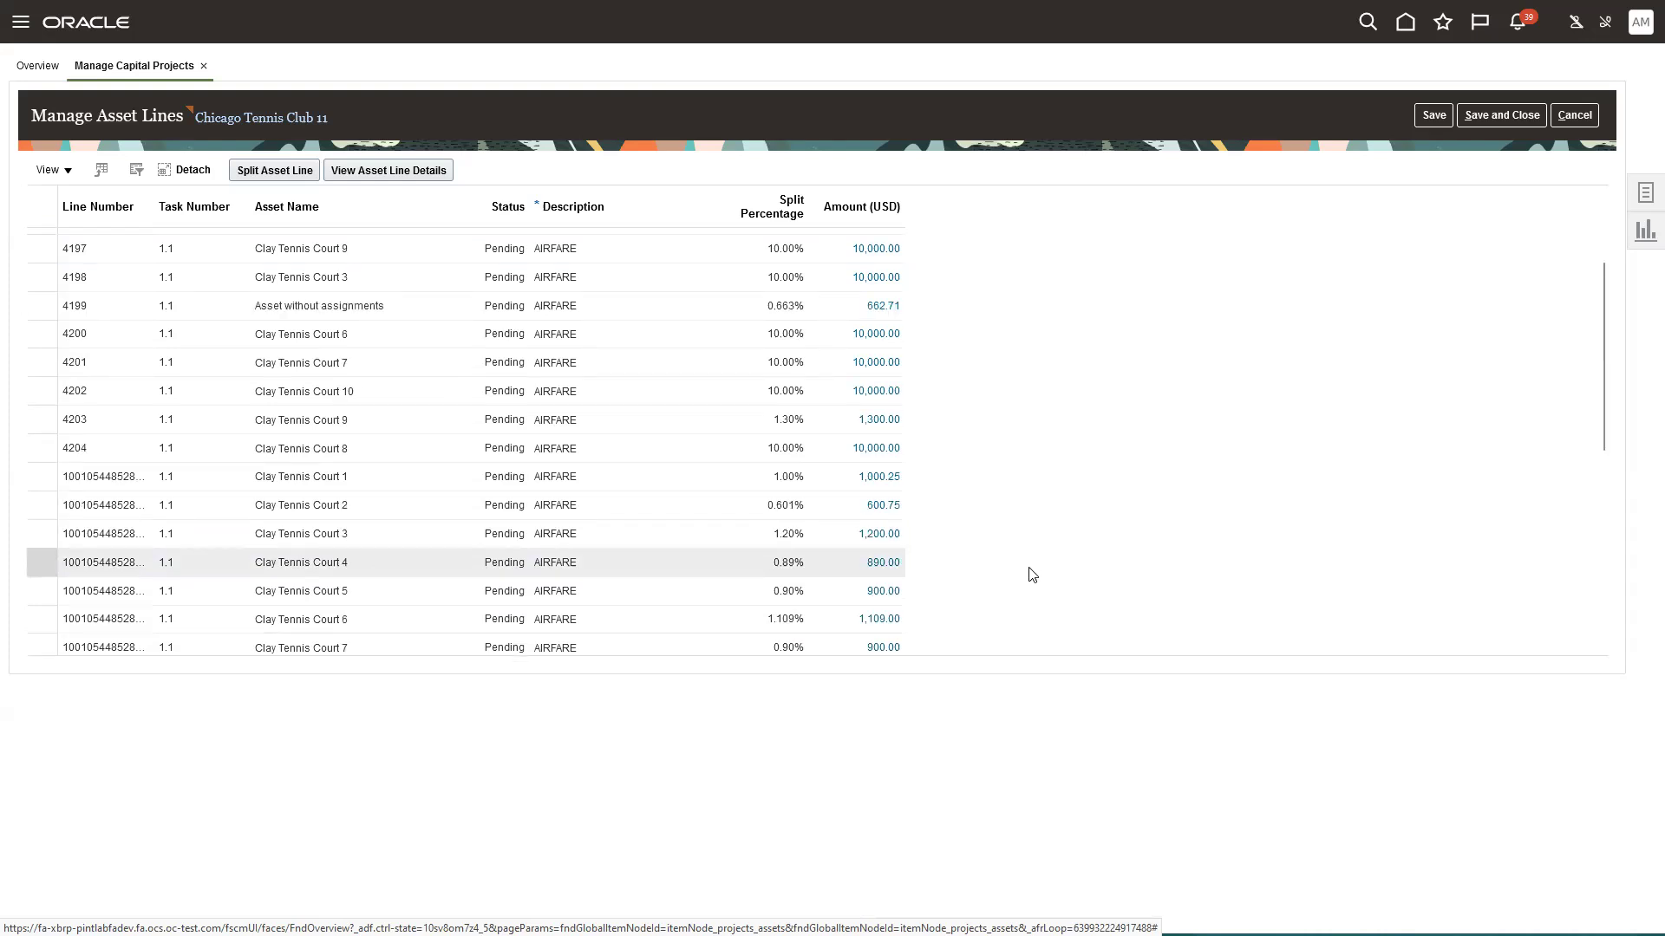
pyautogui.scroll(-2, 1032, 573)
pyautogui.scroll(-4, 1032, 575)
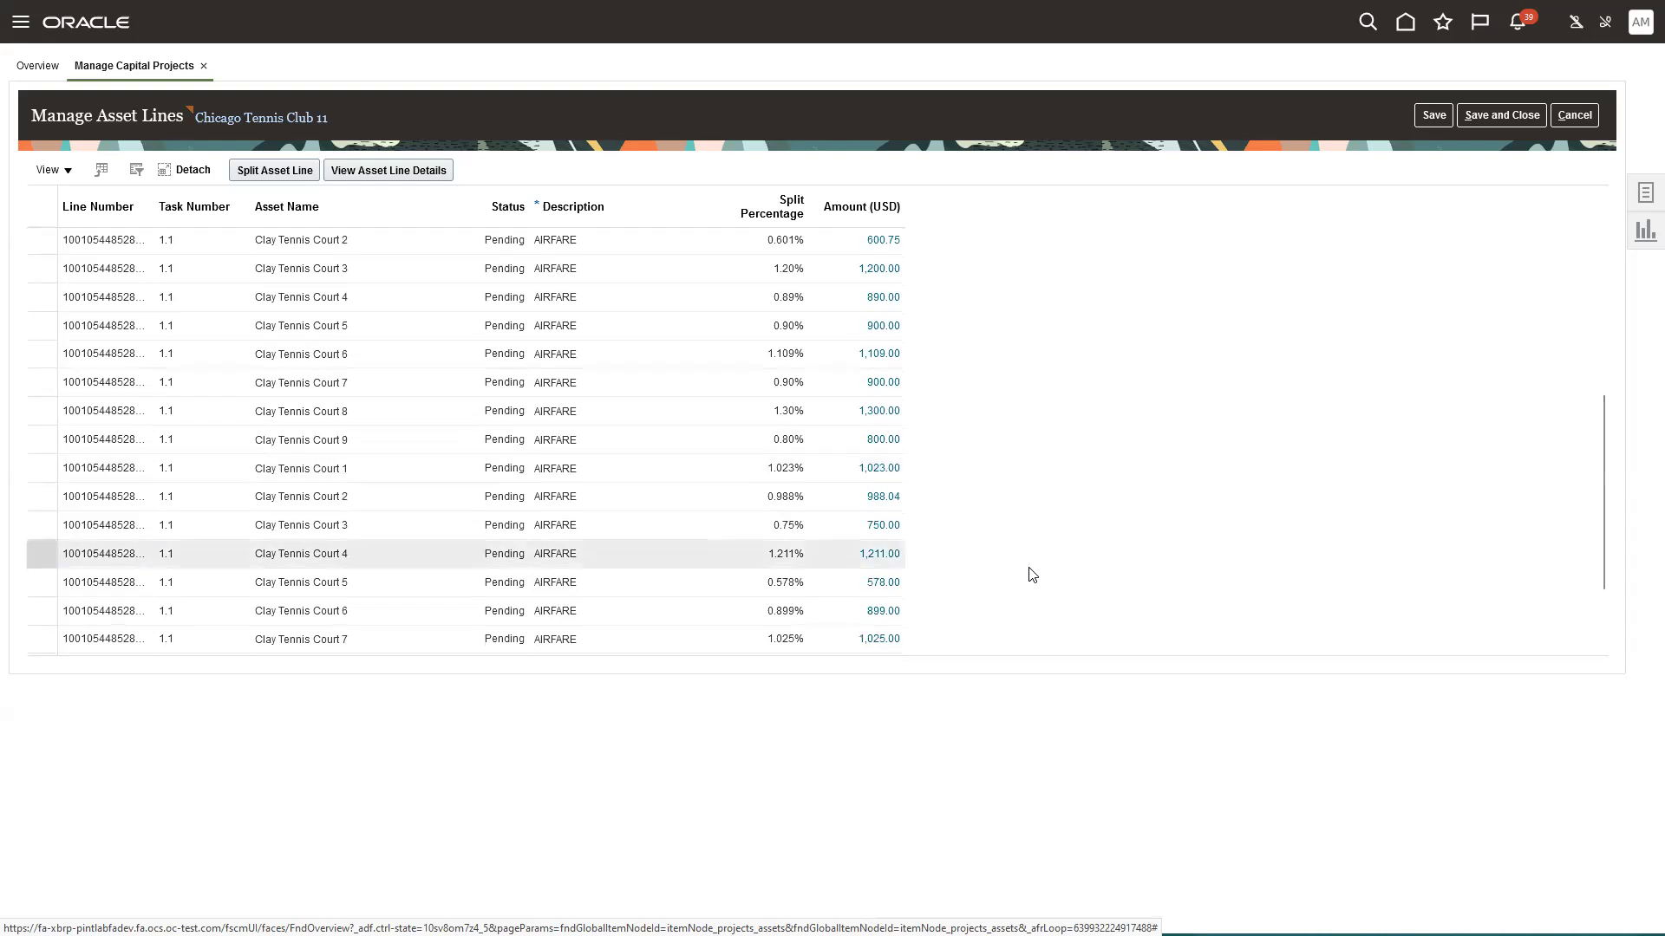